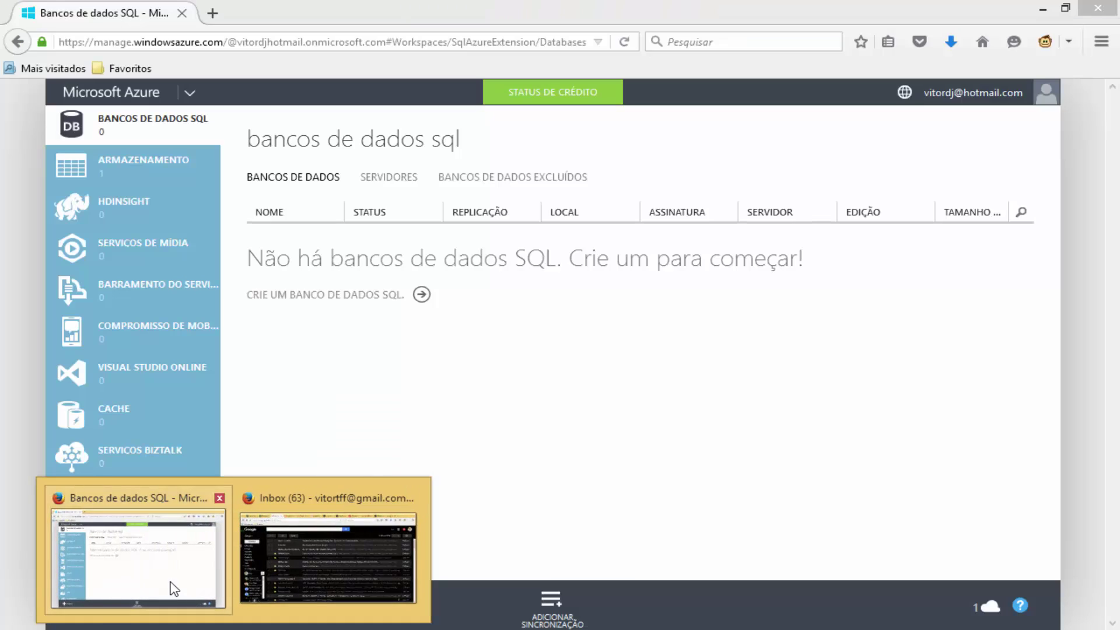
In the Firefox Azure portal, confirm server cze59dfjgm is listed, then view the still-empty SQL Databases list.
left_click(170, 586)
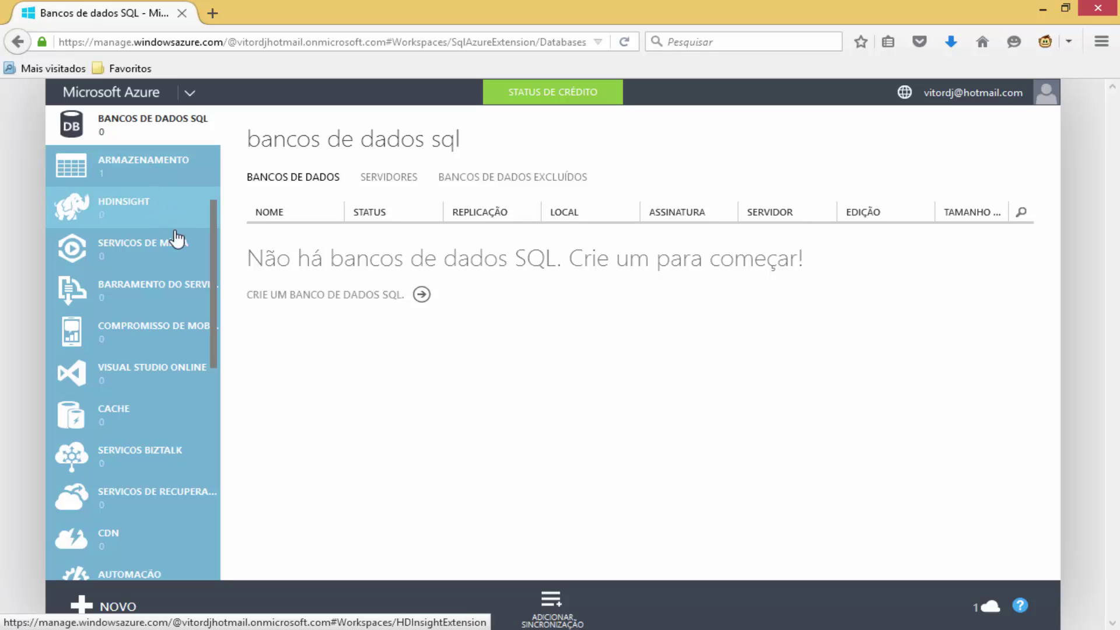
left_click_drag(218, 259, 224, 424)
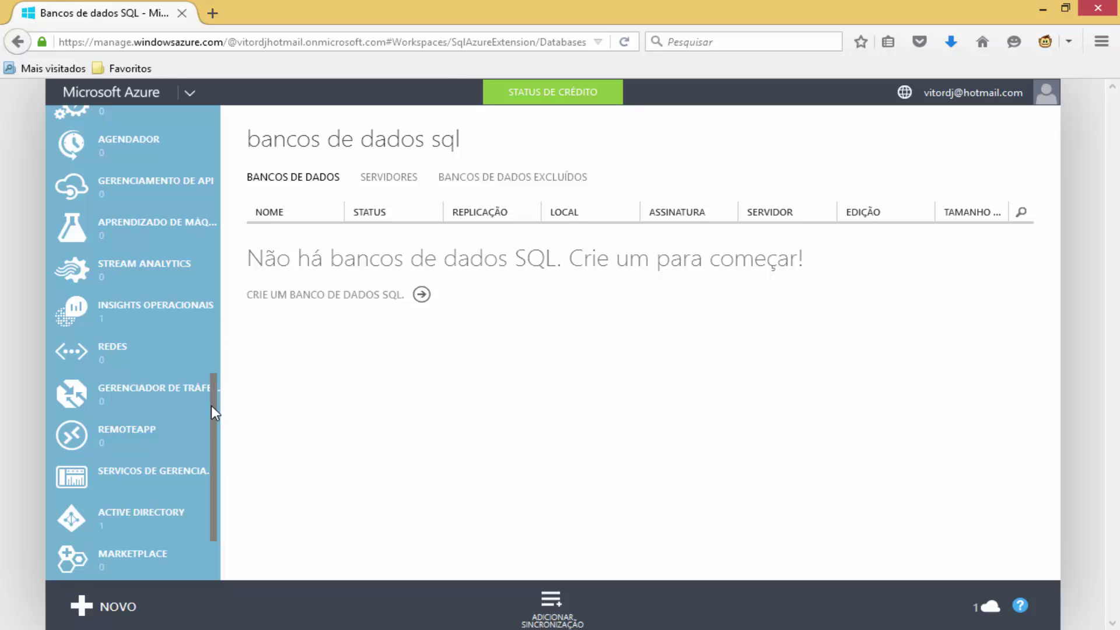
left_click_drag(211, 408, 229, 139)
left_click_drag(218, 308, 220, 150)
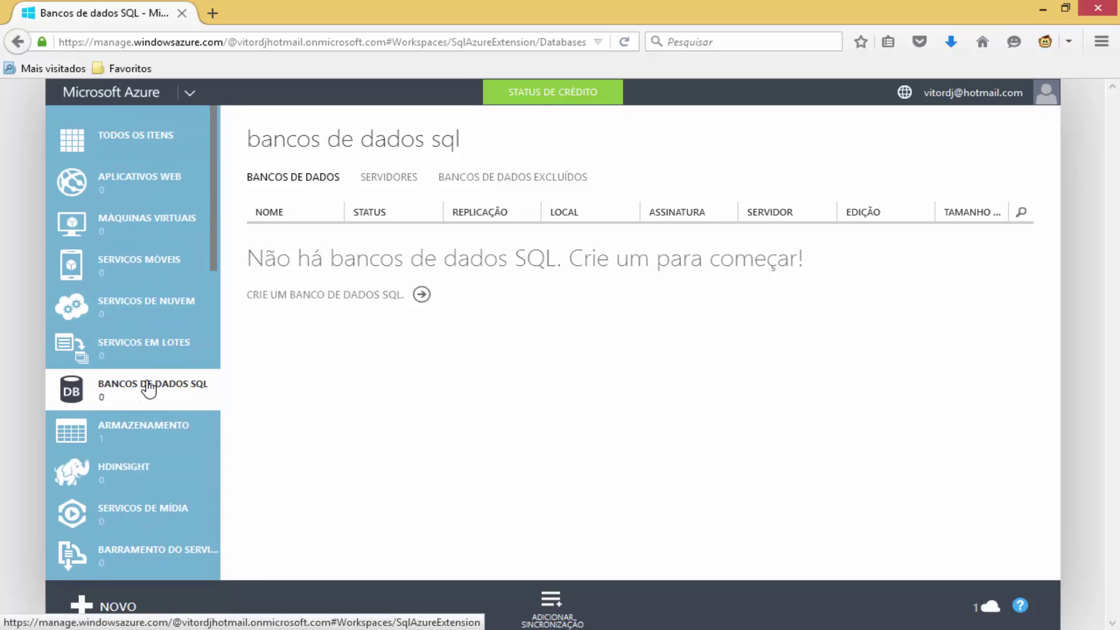
left_click(95, 391)
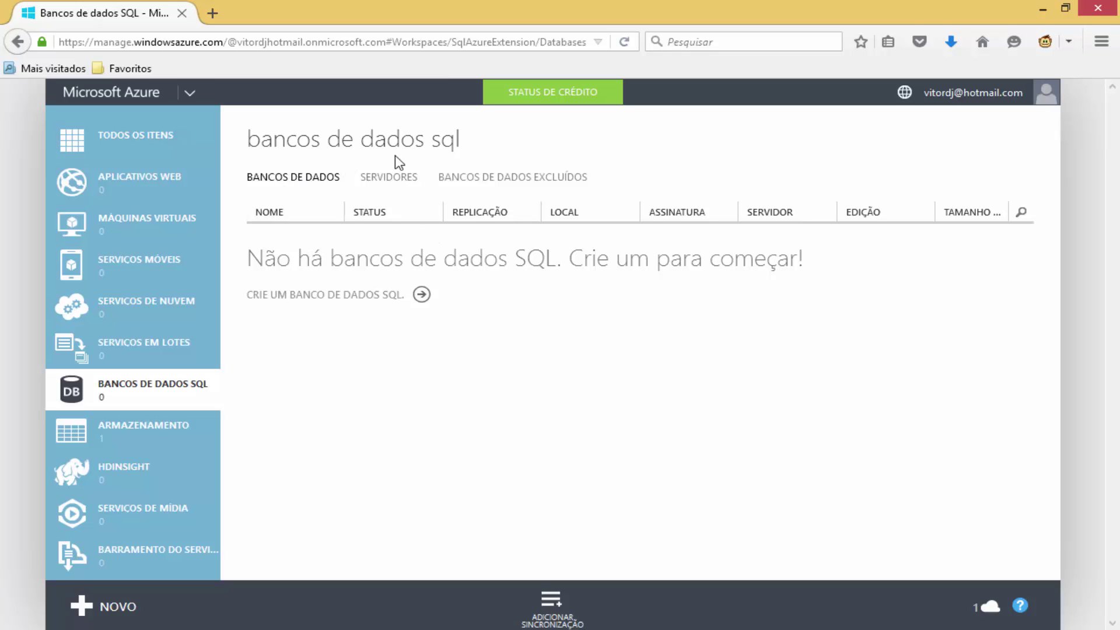
left_click(378, 182)
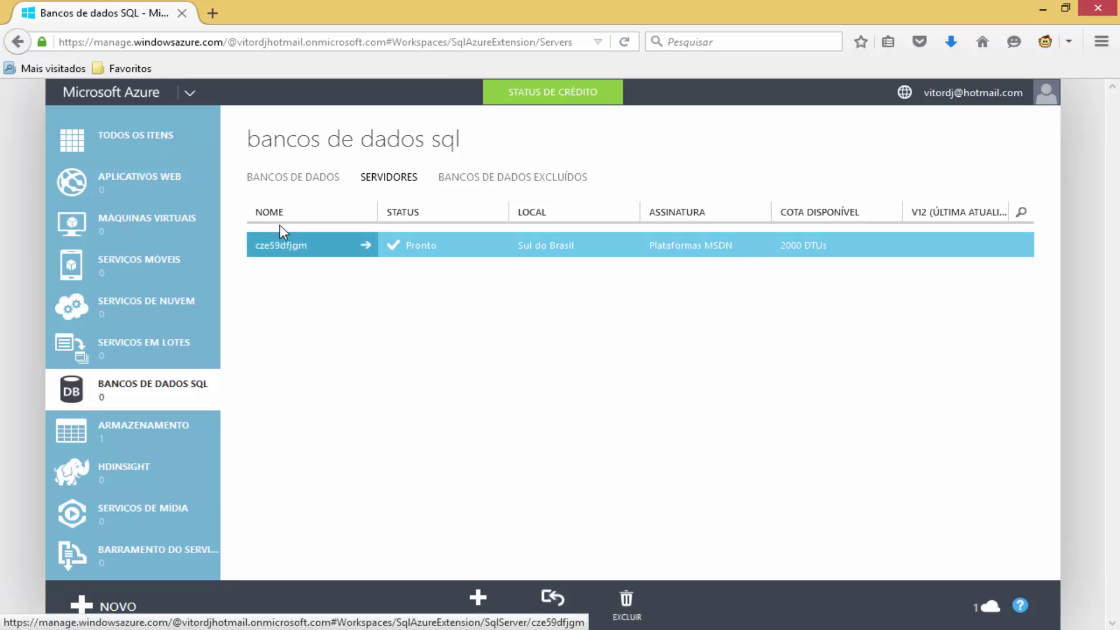
left_click(290, 185)
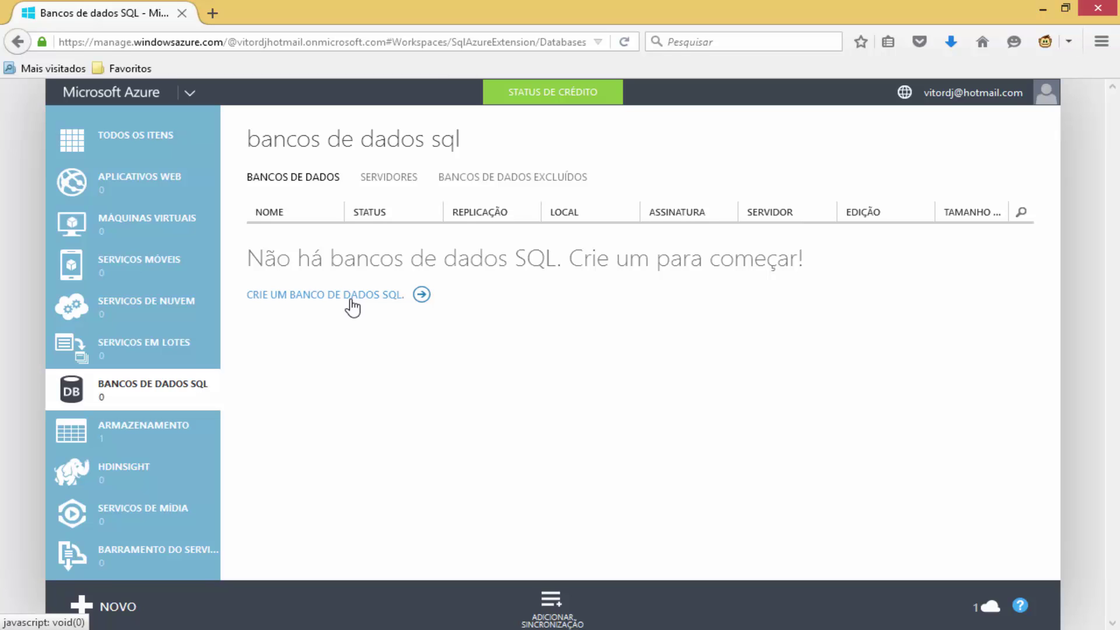
Start a new SQL database named DBAzure, keeping the only available subscription.
left_click(352, 302)
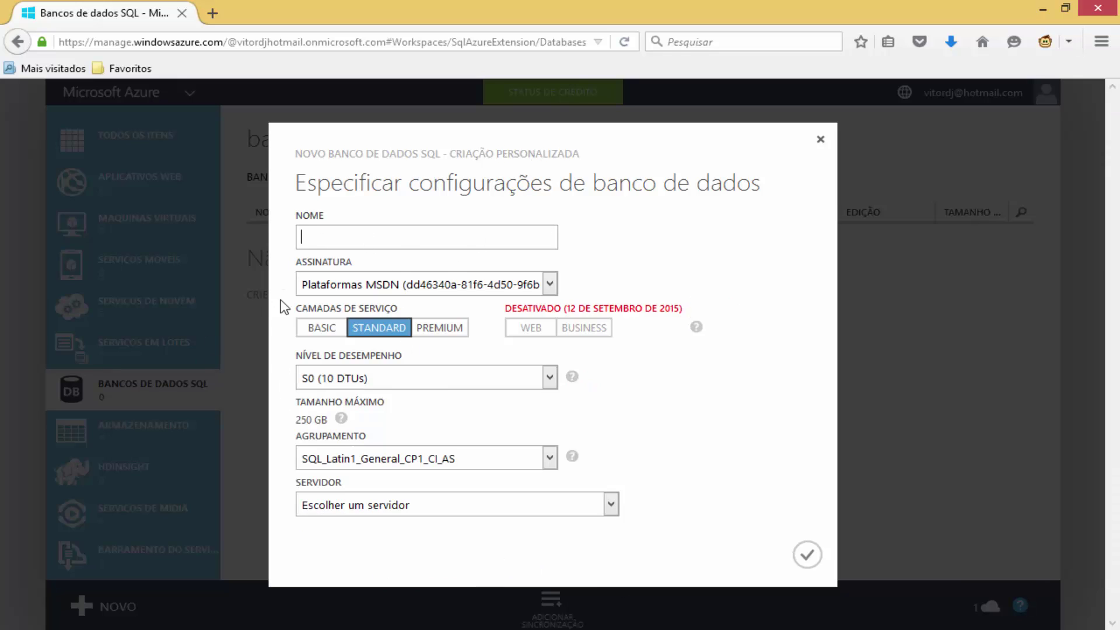
type("DBAzure")
left_click(402, 281)
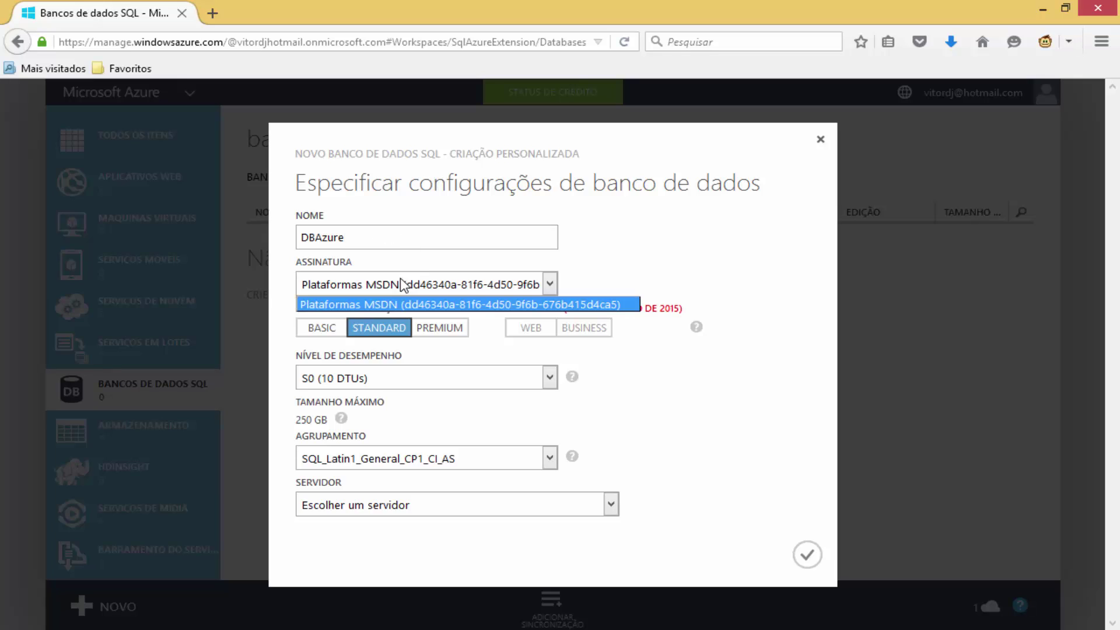
left_click(401, 280)
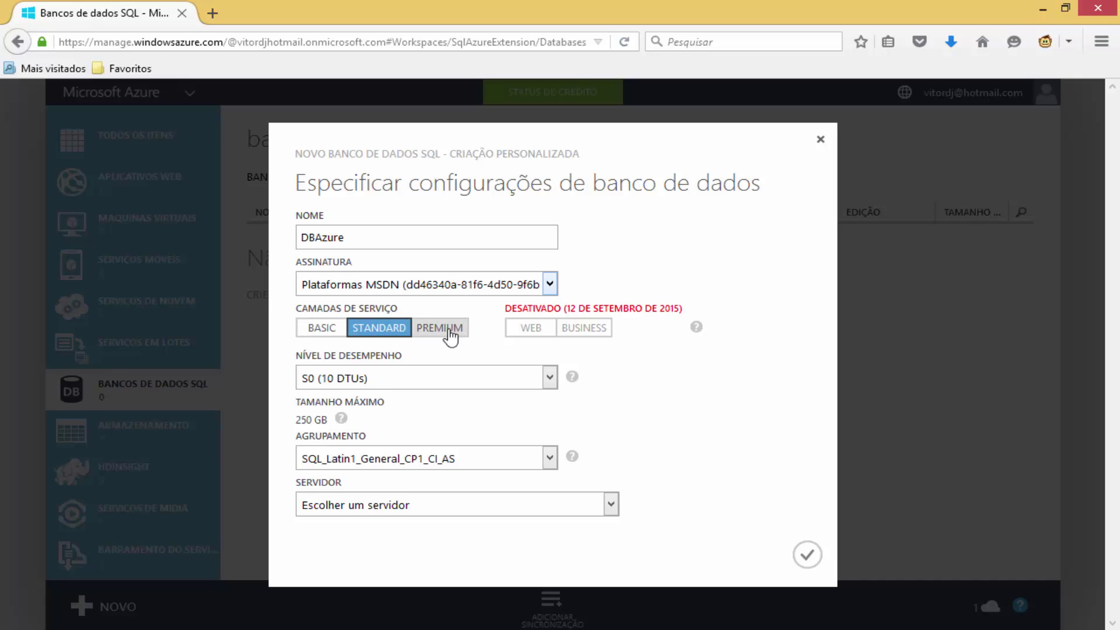
Try the Basic, Standard and Premium service tiers, ending on Standard with S0 (10 DTUs).
left_click(331, 332)
left_click(373, 335)
left_click(423, 334)
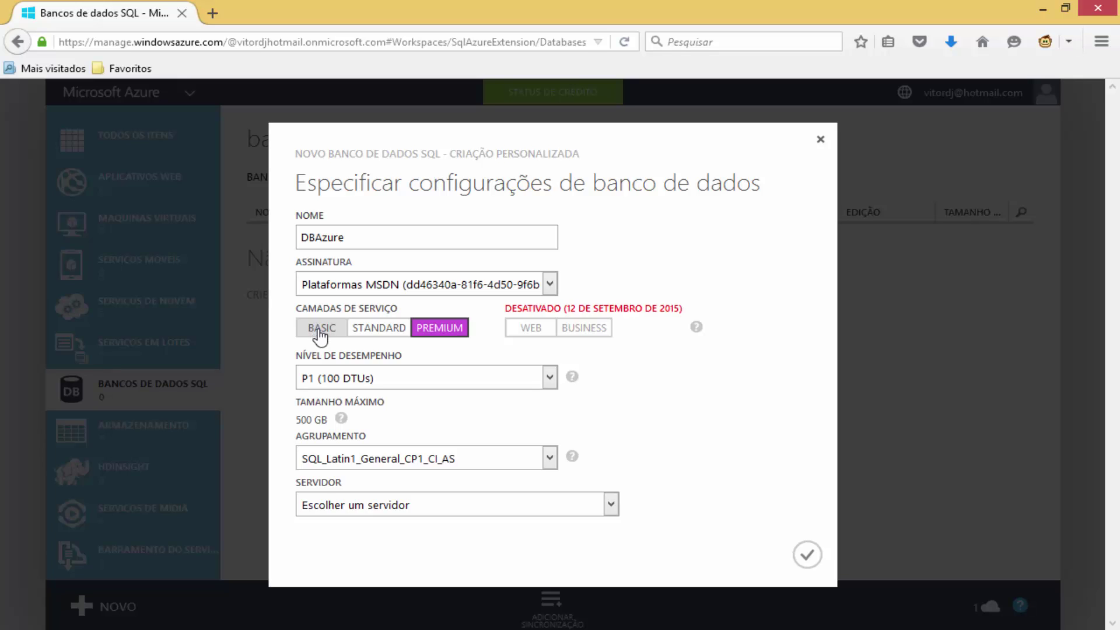
left_click(321, 335)
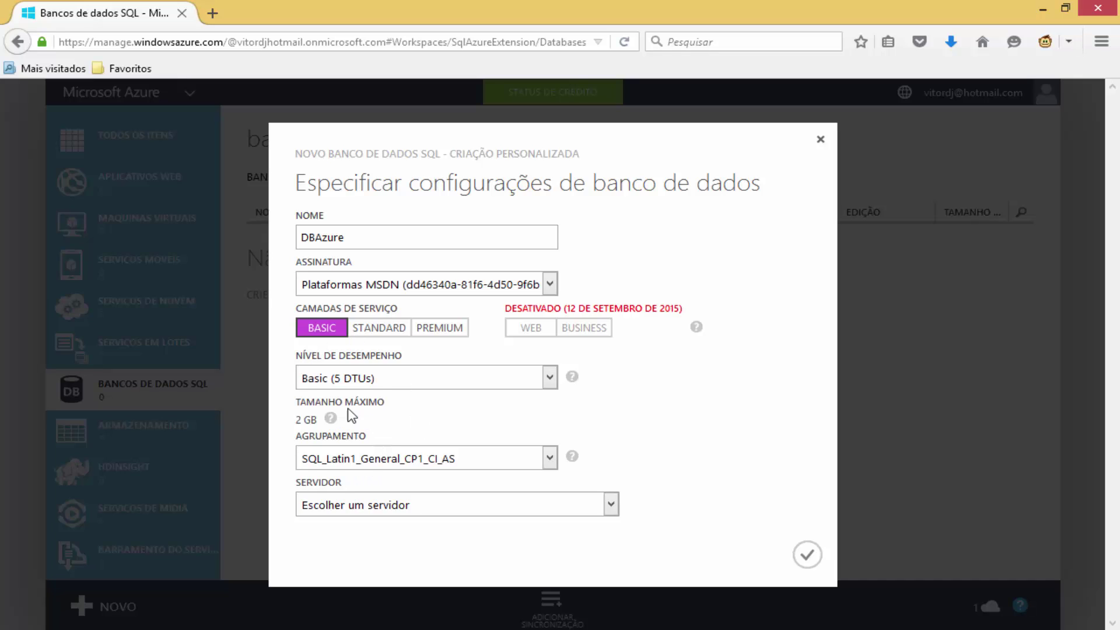
mouse_move(330, 418)
left_click(545, 378)
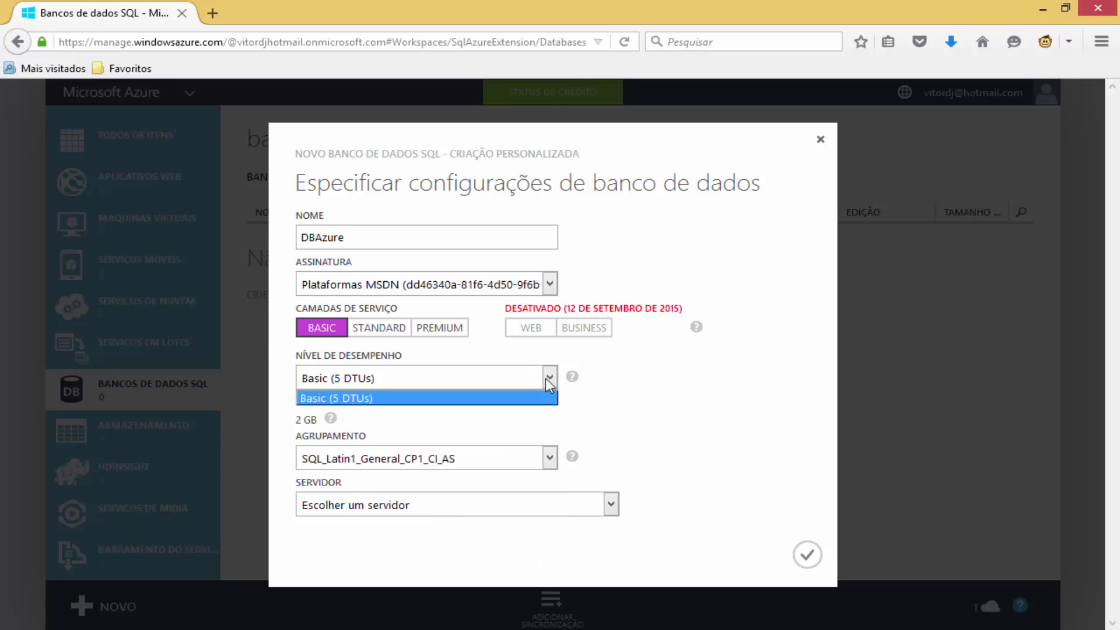
left_click(545, 379)
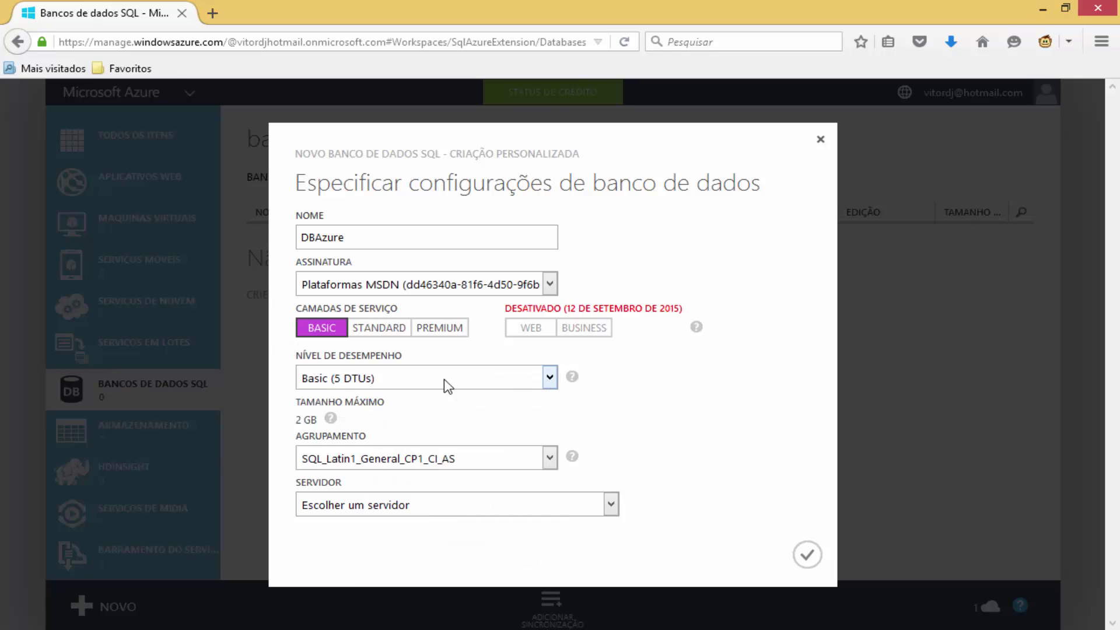
mouse_move(572, 379)
left_click(389, 334)
Compare Standard and Premium performance levels, trying P1 (100 DTUs) and P11 (1750 DTUs).
left_click(351, 378)
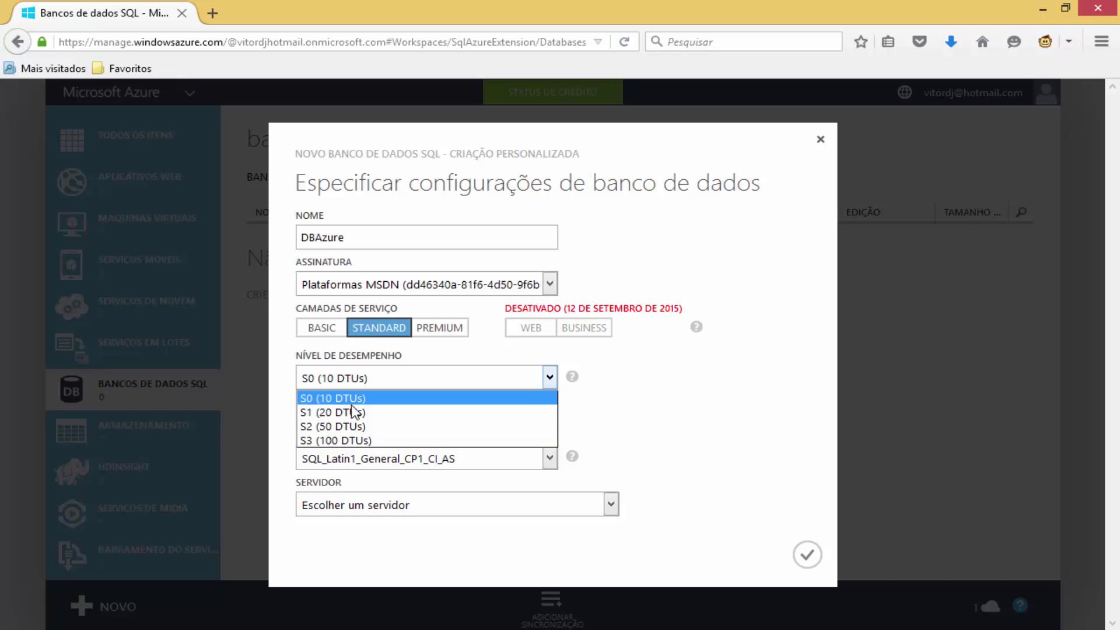
left_click(443, 330)
left_click(412, 378)
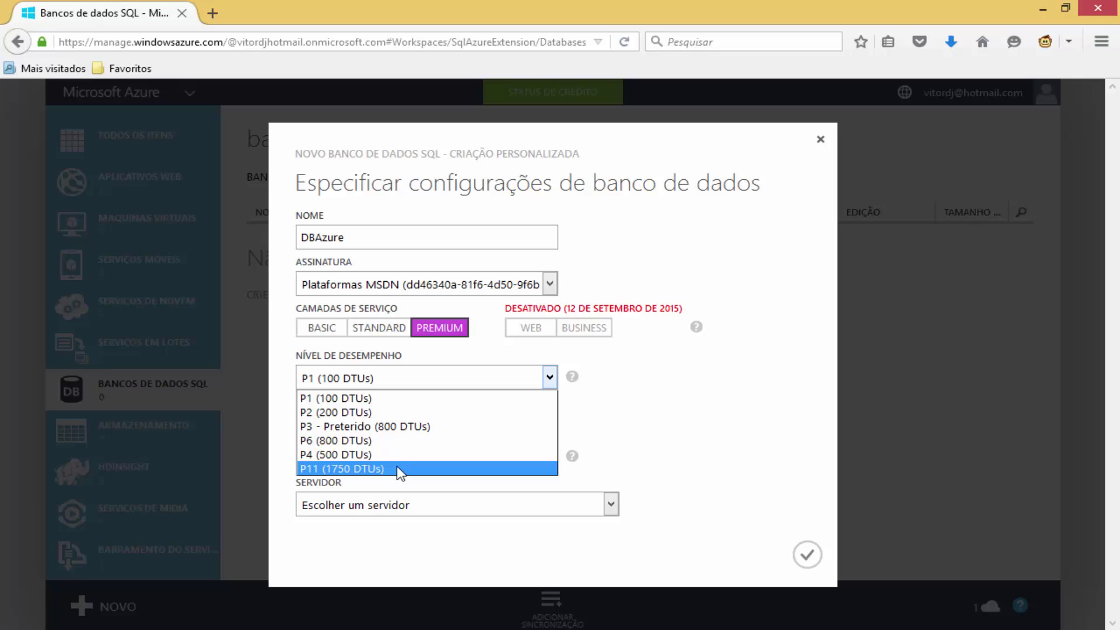
left_click(442, 351)
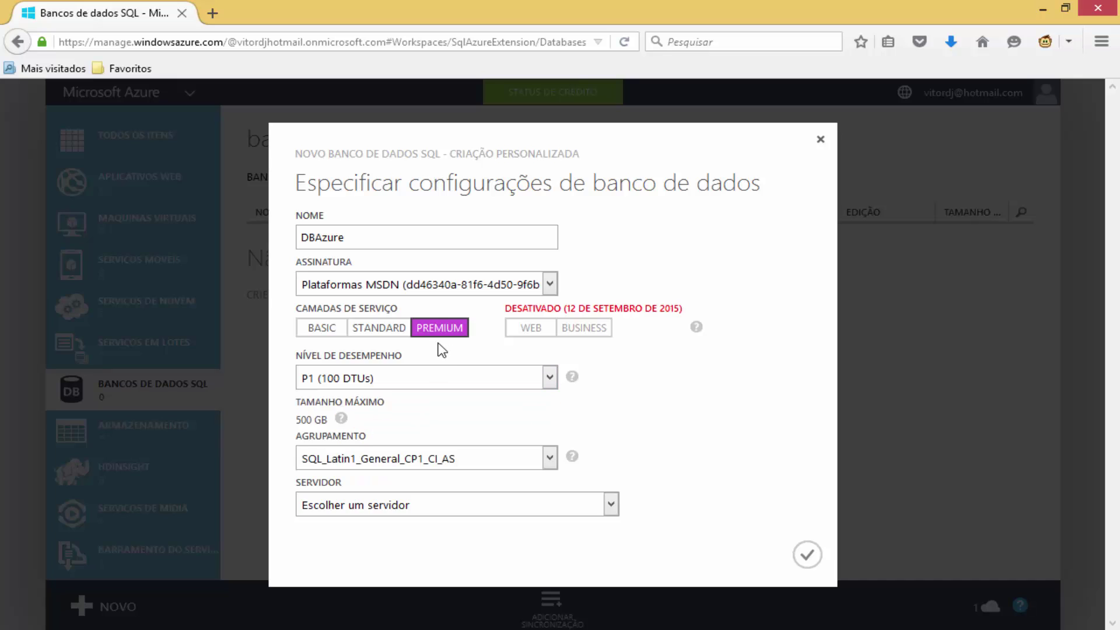
left_click(432, 377)
left_click(376, 468)
mouse_move(348, 419)
Return to the Basic tier at Basic (5 DTUs) and keep collation SQL_Latin1_General_CP1_CI_AS.
left_click(325, 330)
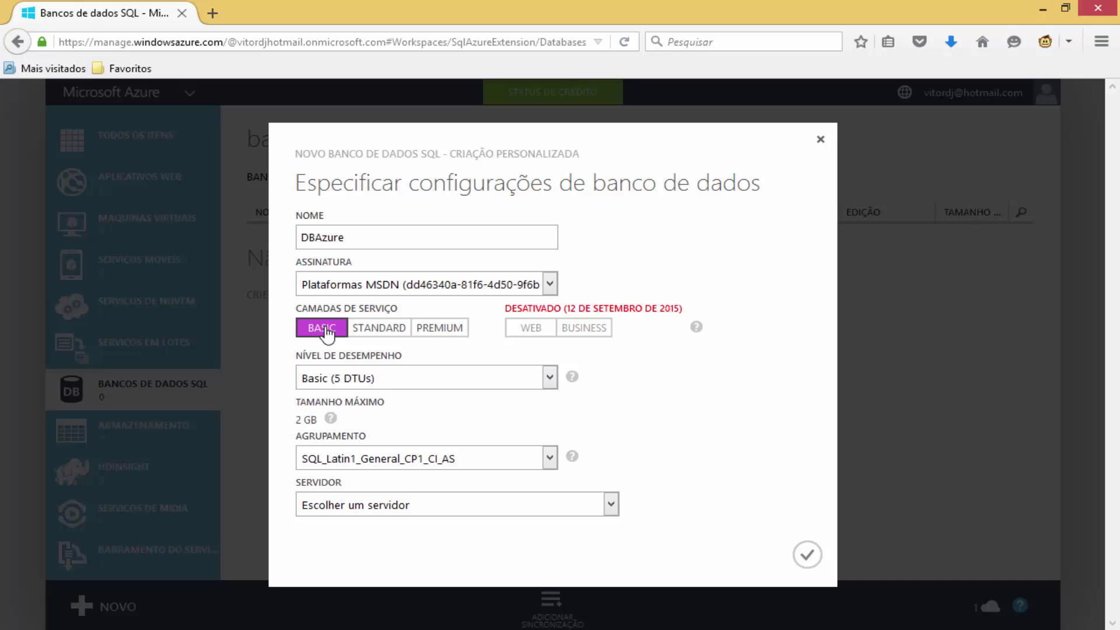
left_click(371, 382)
left_click(423, 381)
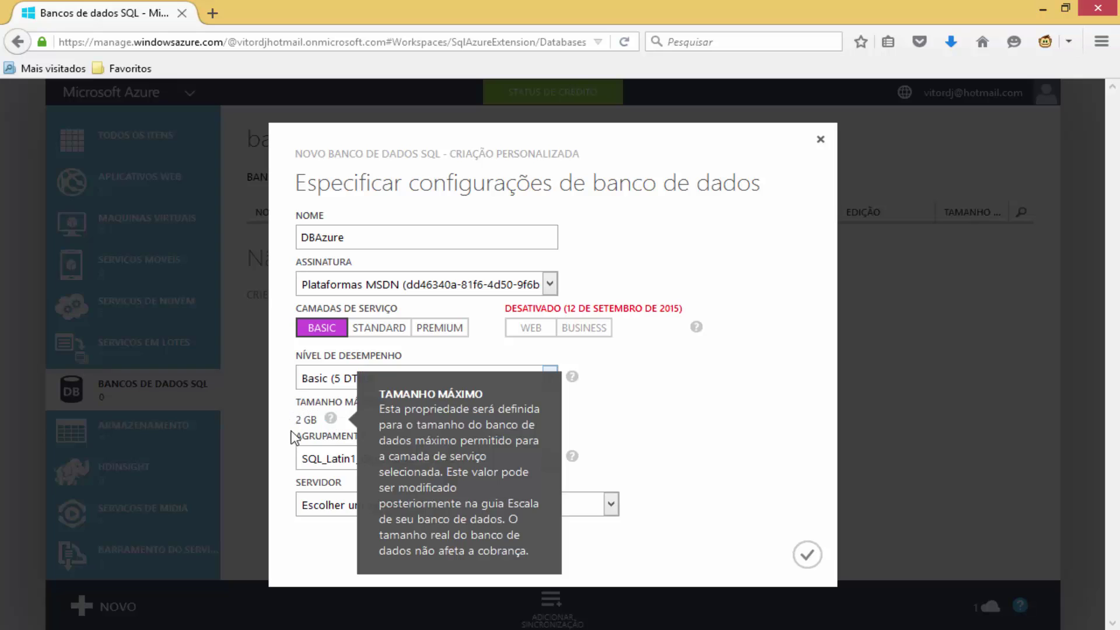
left_click(551, 457)
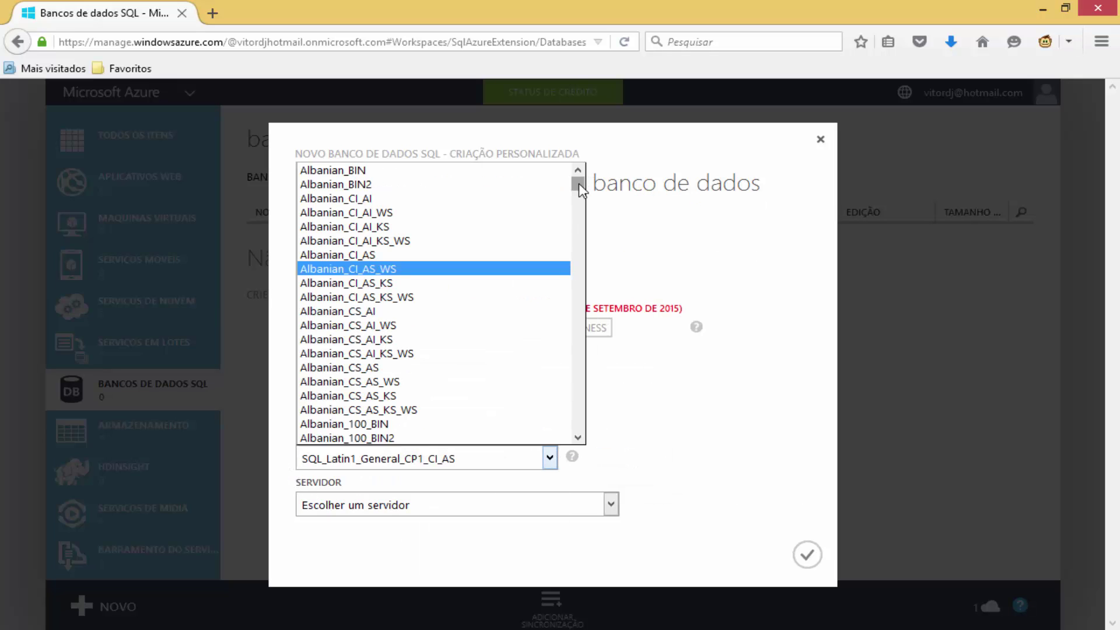
mouse_move(578, 183)
left_mouse_down()
mouse_move(589, 432)
mouse_move(597, 362)
mouse_move(581, 170)
left_mouse_up()
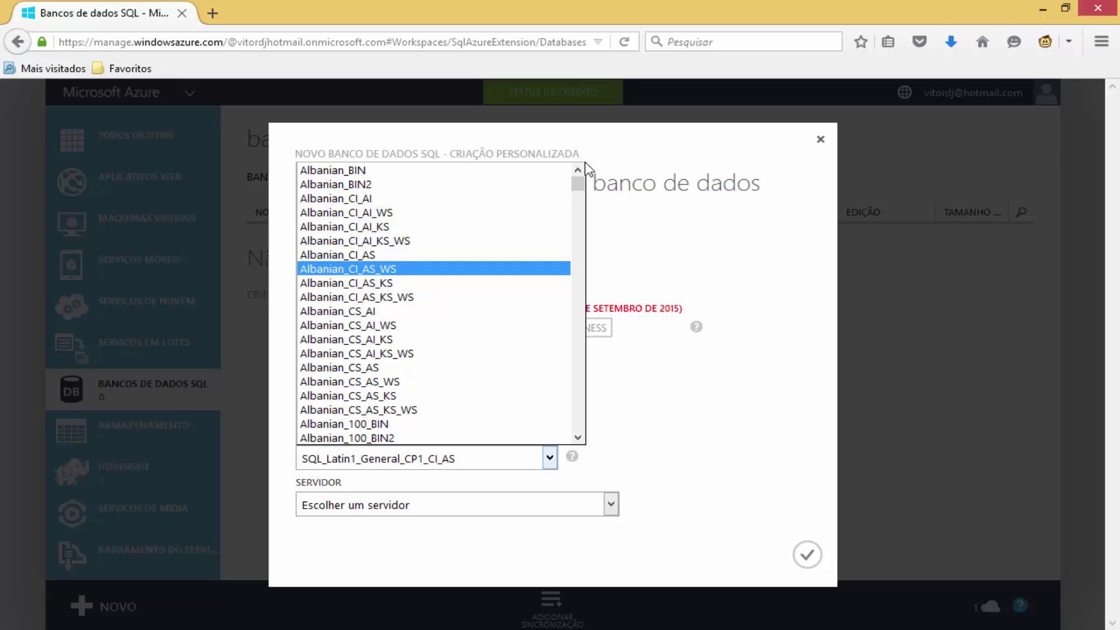
left_click(647, 437)
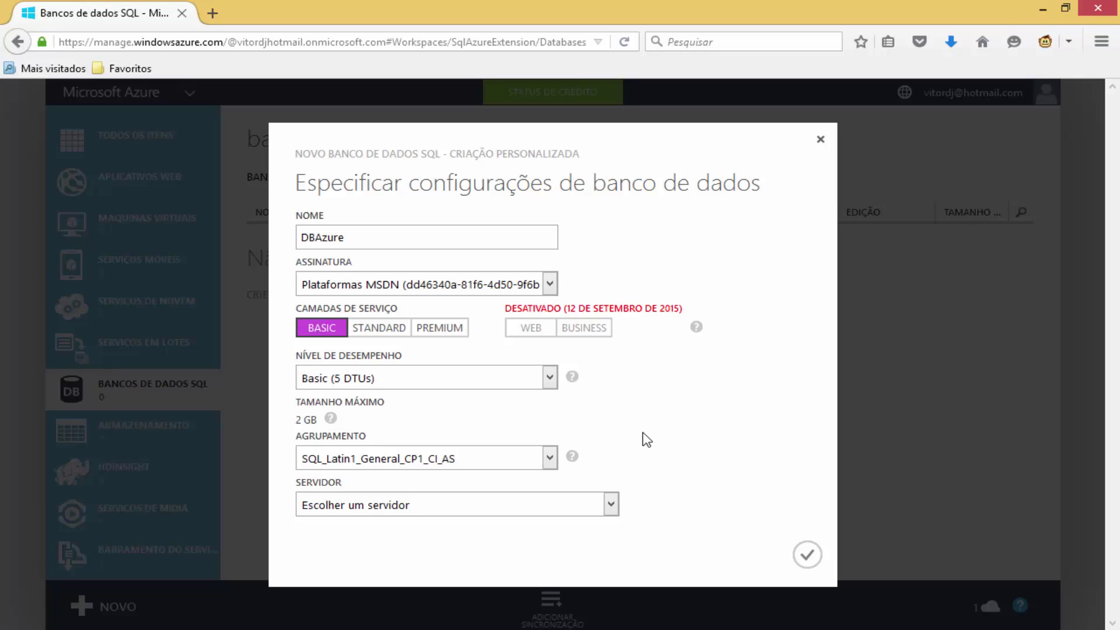
Place DBAzure on server cze59dfjgm and confirm to create the database.
left_click(610, 500)
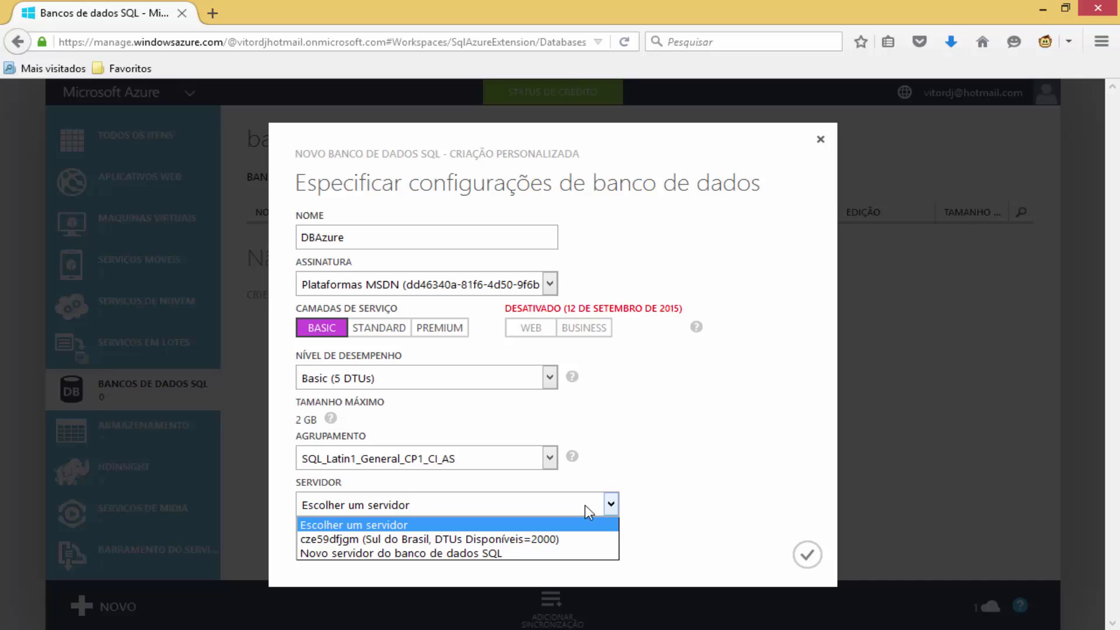
left_click(456, 539)
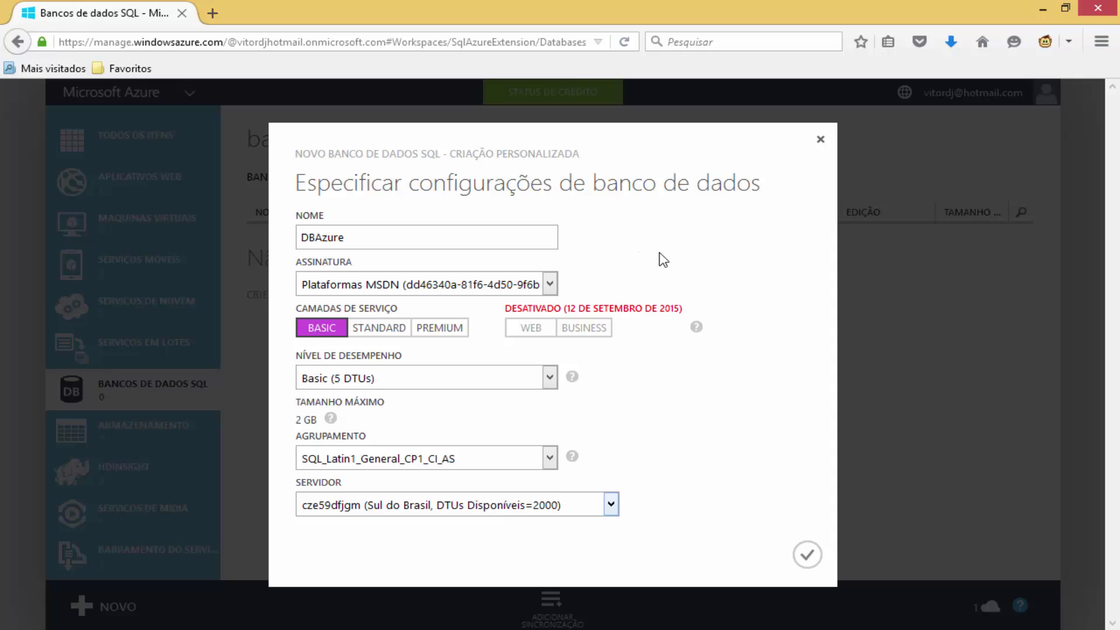
left_click(696, 326)
left_click(807, 555)
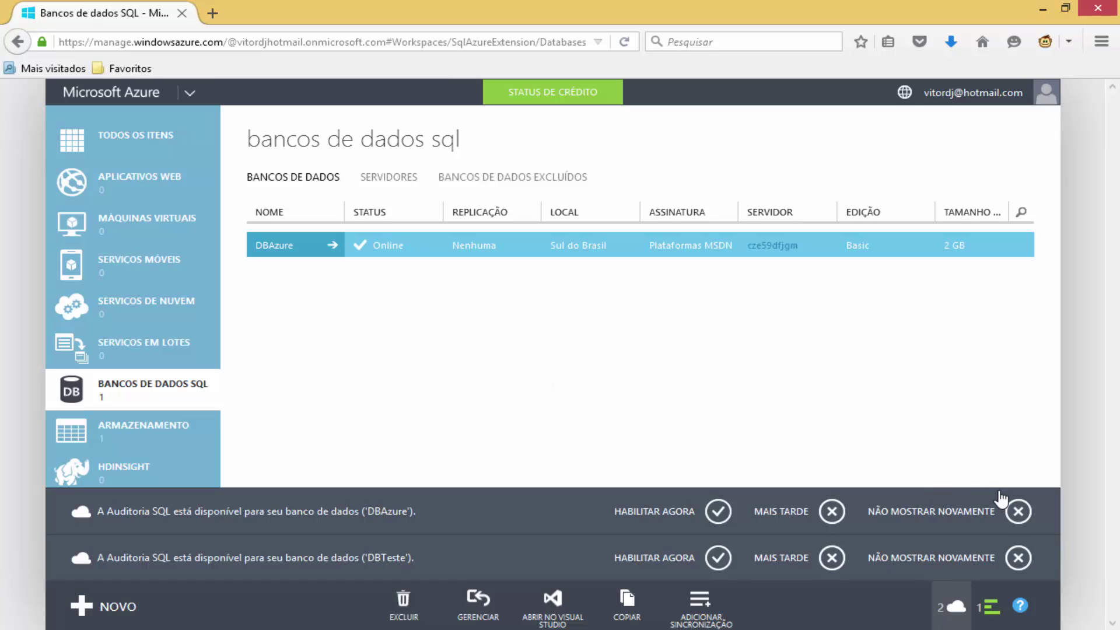
Permanently dismiss the DBAzure and DBTeste auditing notices and open DBAzure's page.
left_click(1019, 511)
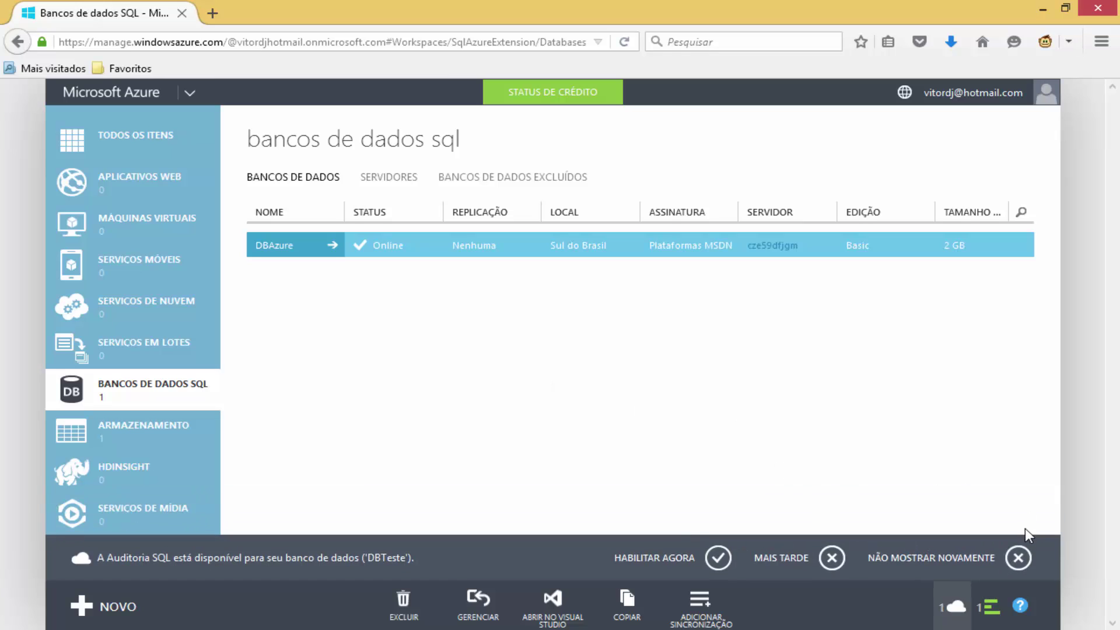
left_click(1019, 558)
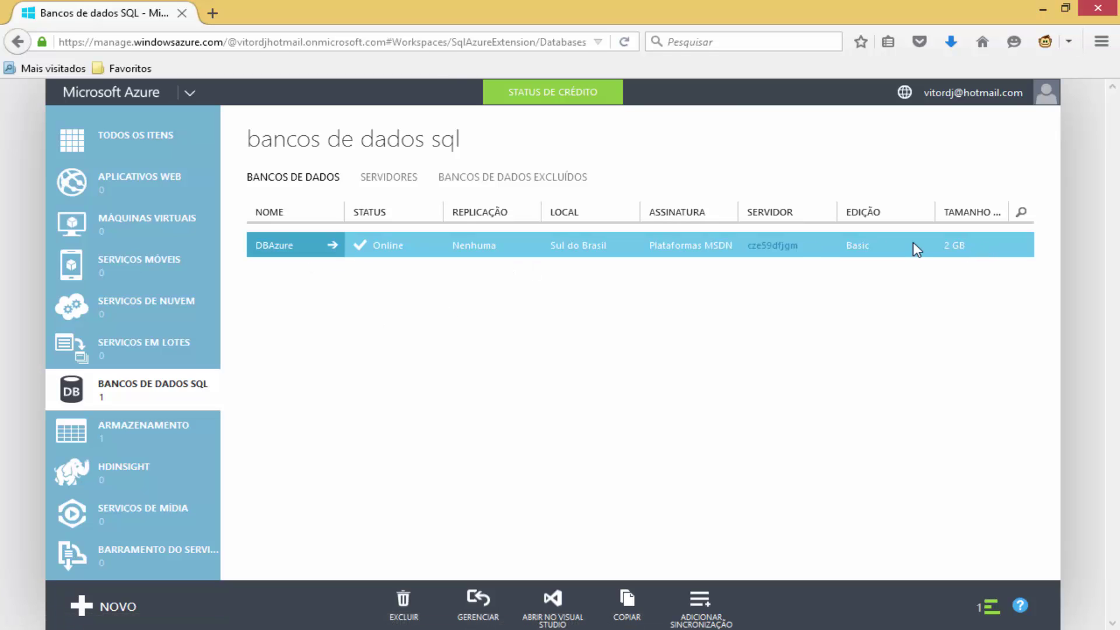
left_click(273, 249)
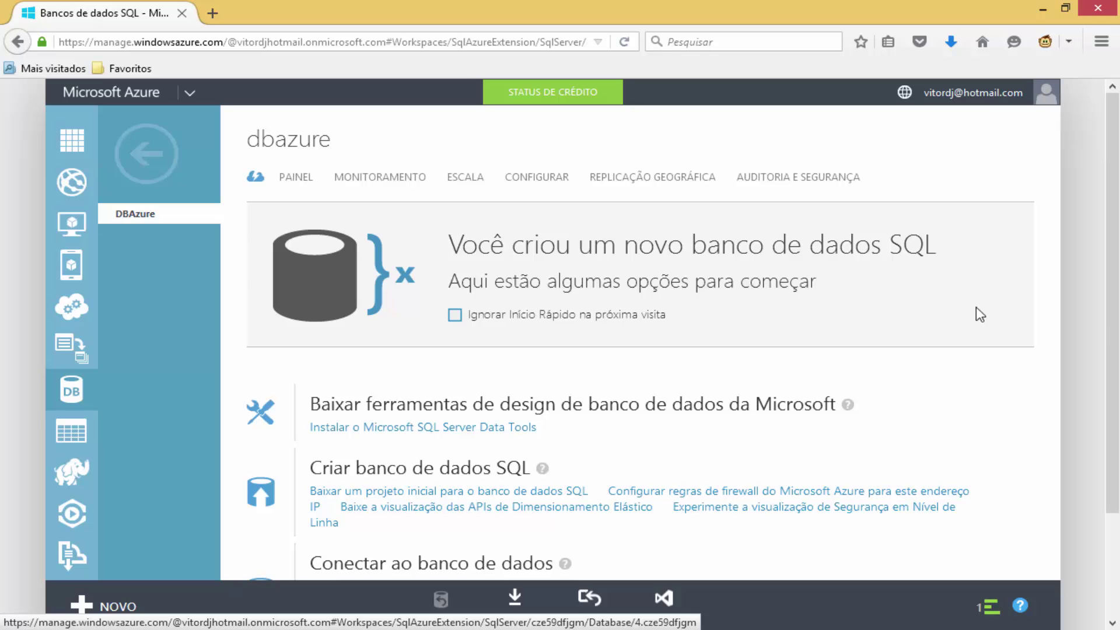
Review the server connection line on DBAzure's quick-start page, then show its dashboard with 0% of 2048 MB used.
scroll(1108, 190, "down", 2)
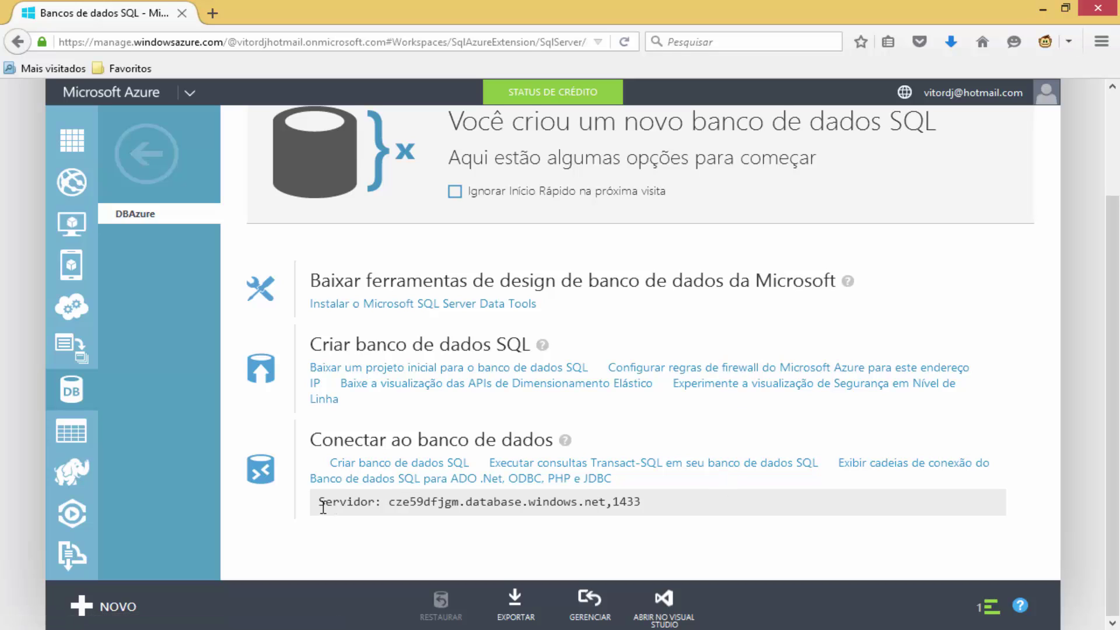
left_click_drag(318, 502, 640, 511)
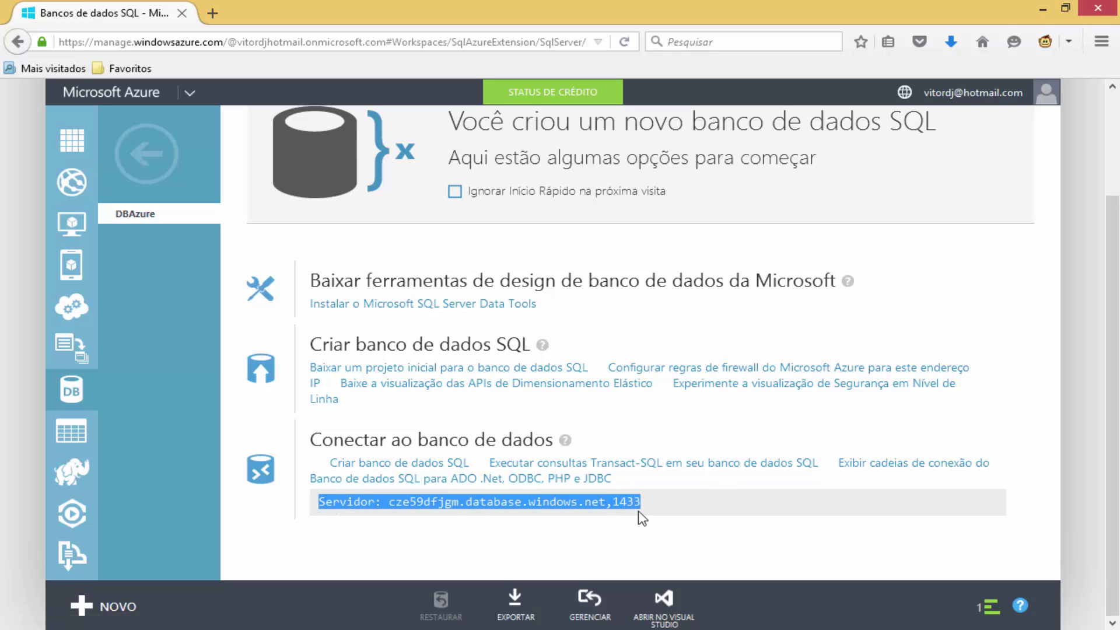
left_click(585, 508)
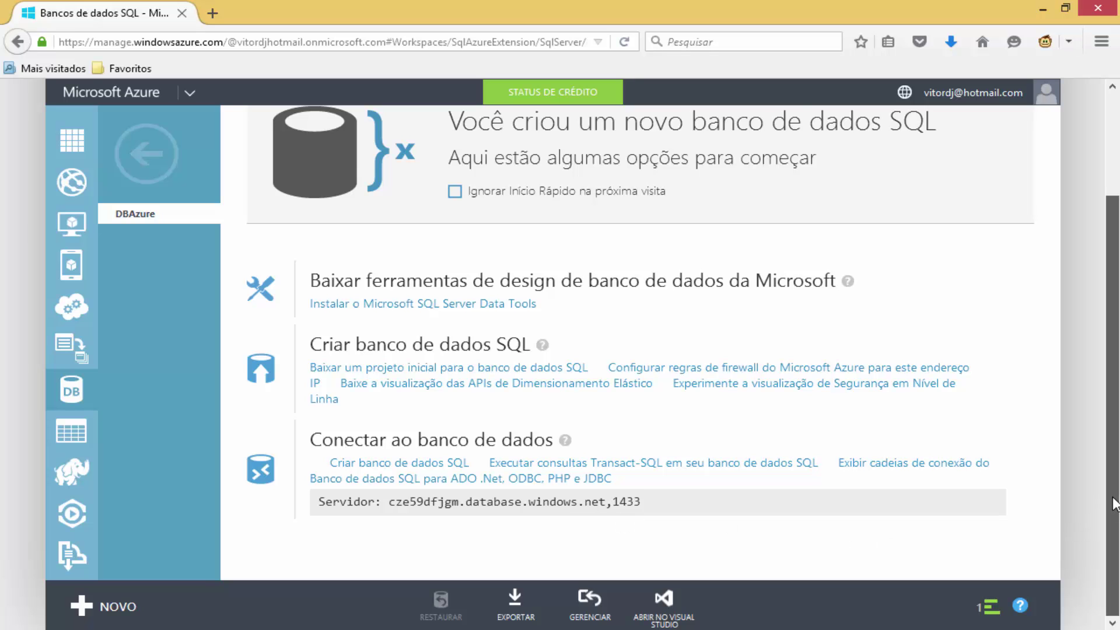
left_click_drag(1114, 503, 1090, 343)
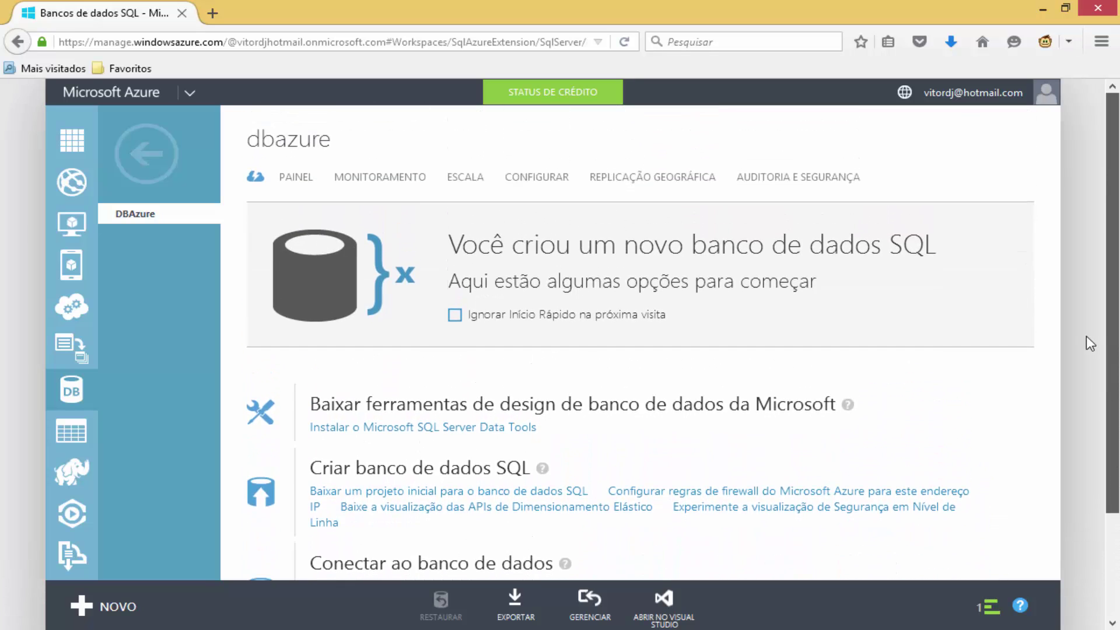
left_click(301, 182)
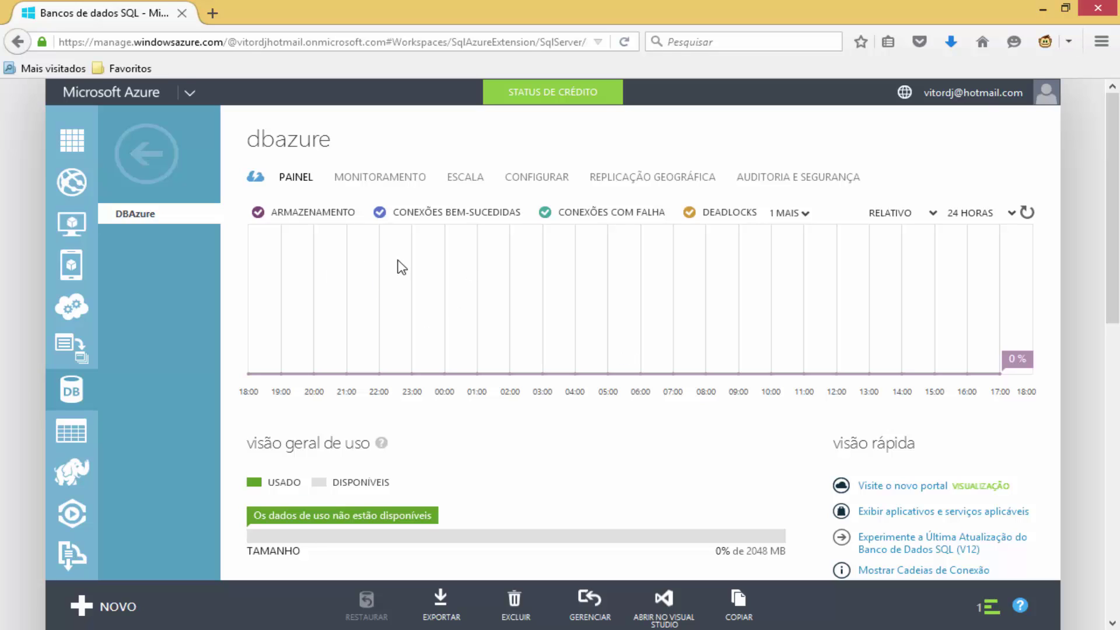
left_click(385, 178)
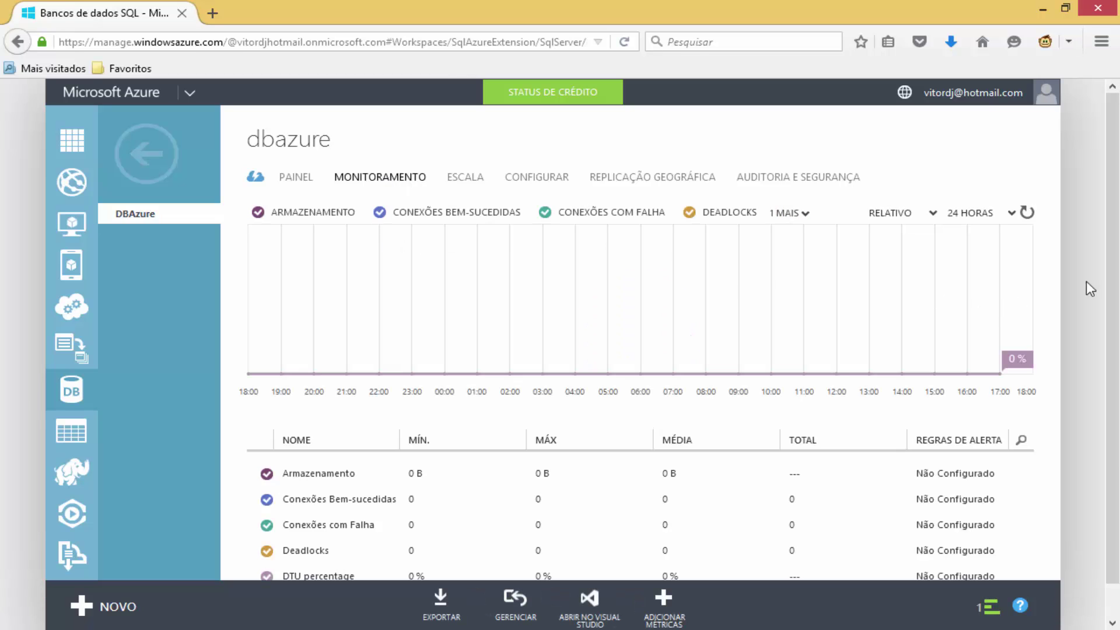
scroll(1110, 212, "down", 1)
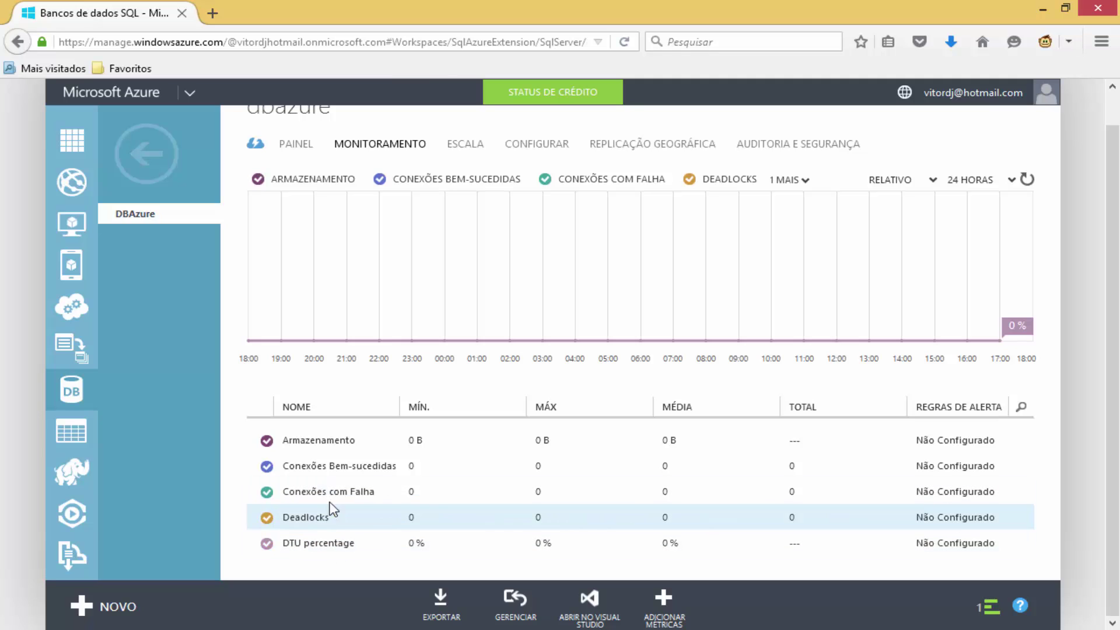
left_click(474, 145)
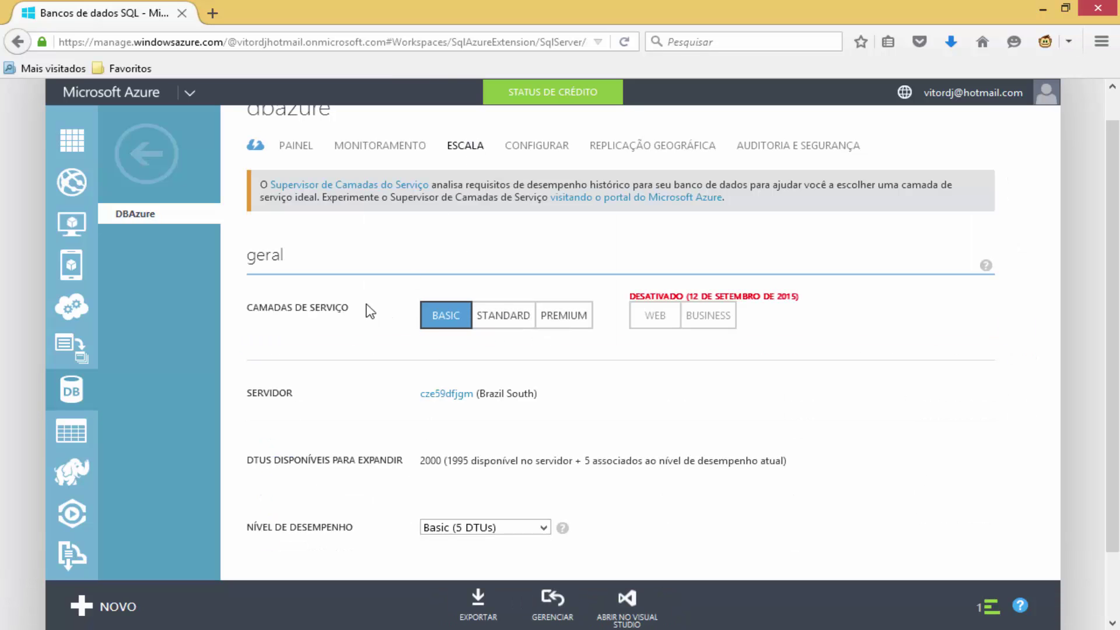
left_click(529, 149)
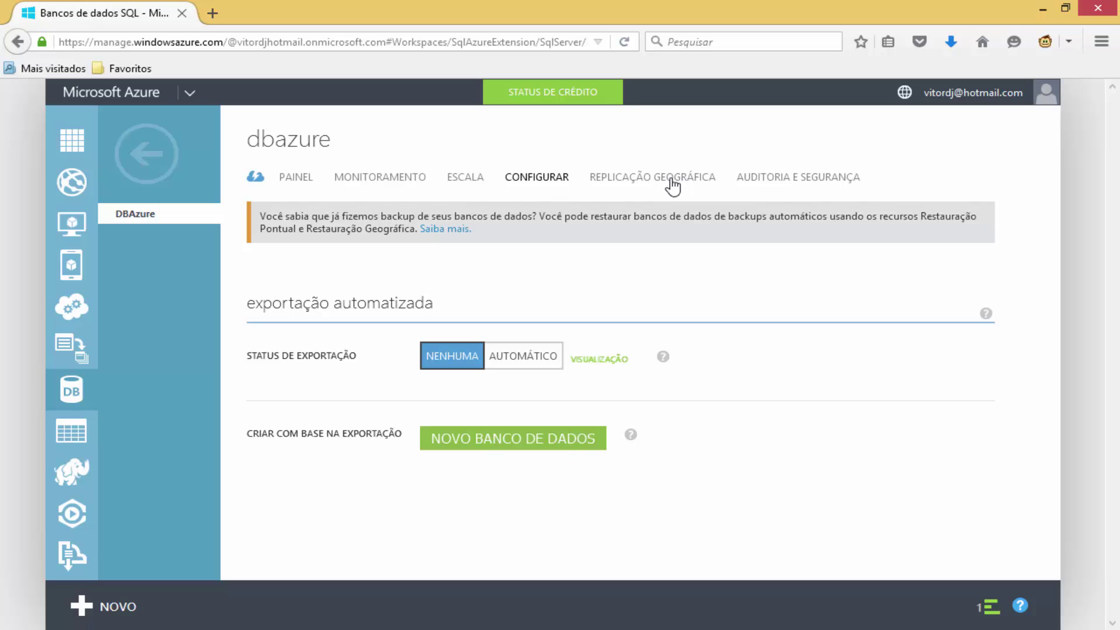
left_click(292, 185)
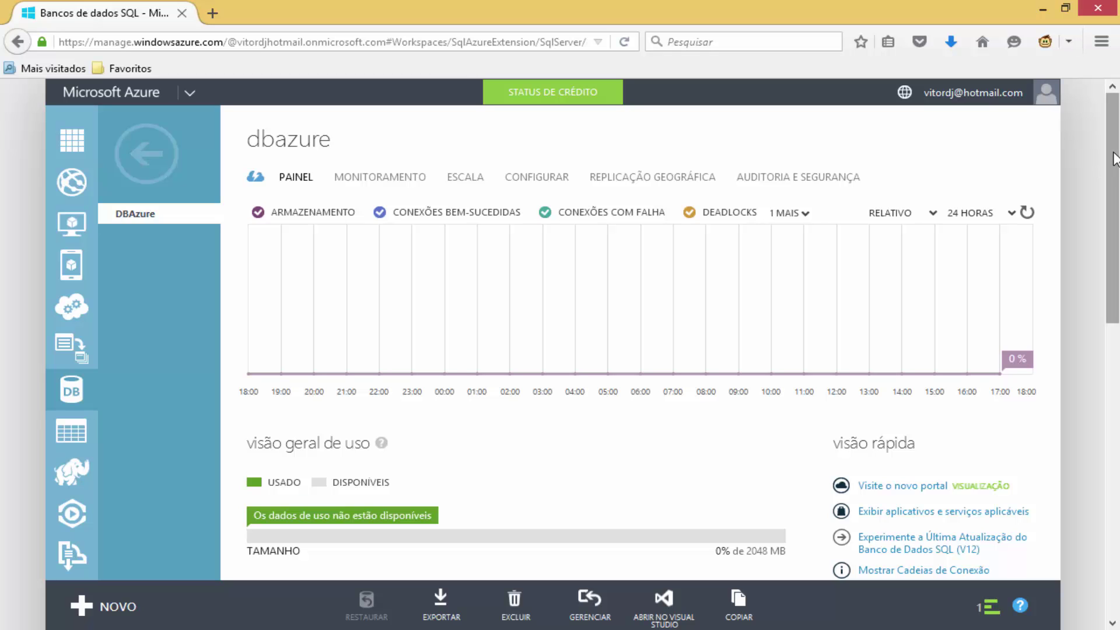
left_click(1115, 159)
left_click_drag(1114, 159, 1111, 350)
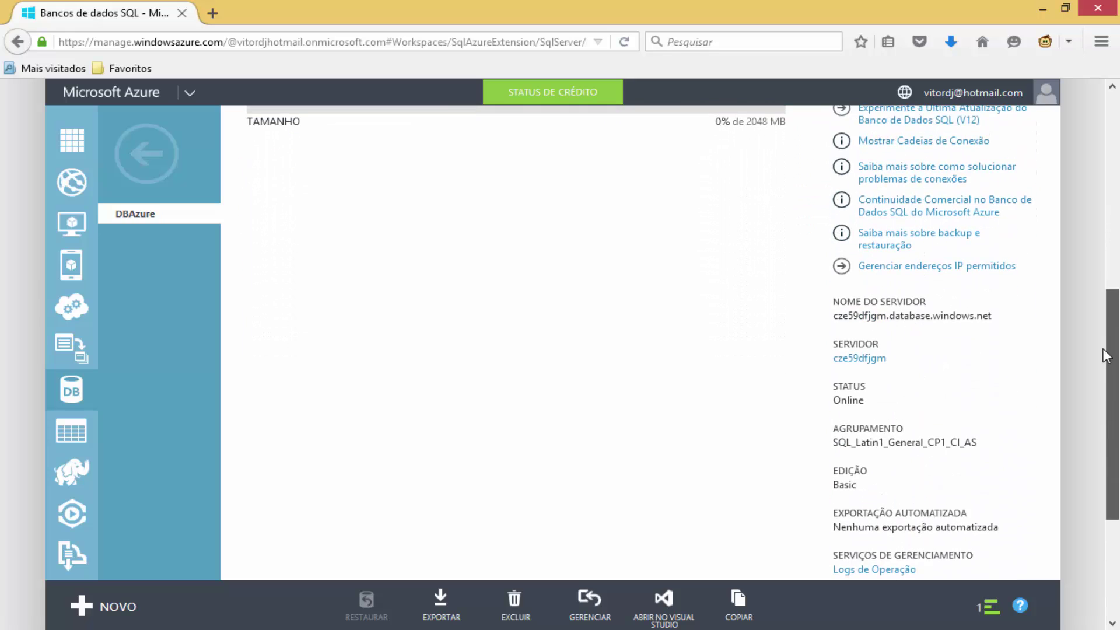
Open server cze59dfjgm's page and browse its database list and usage dashboard.
left_click(866, 362)
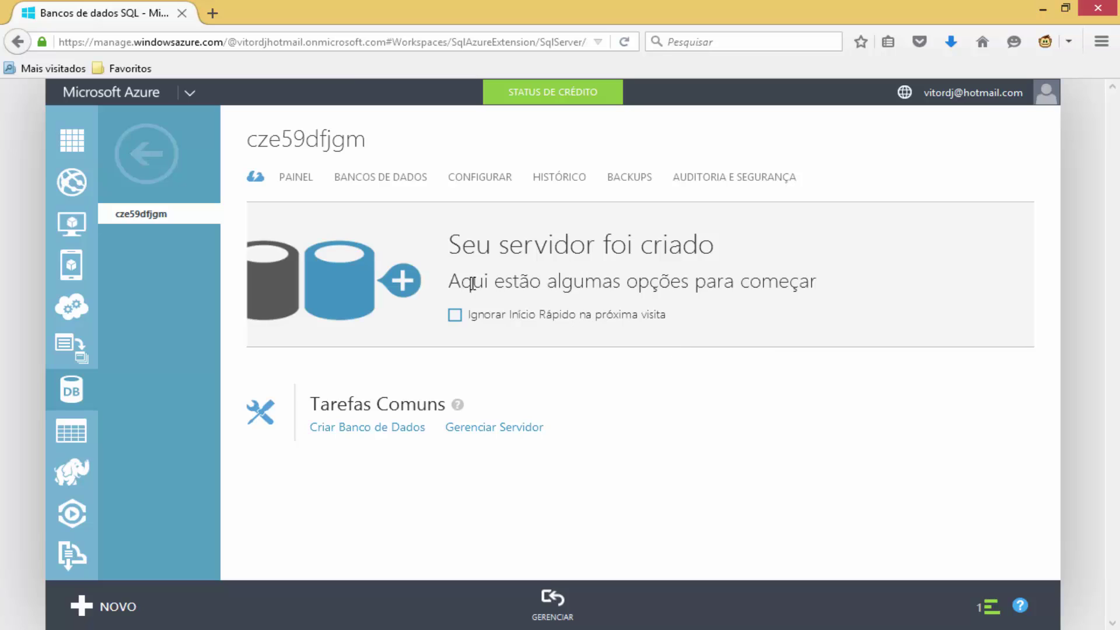
left_click(370, 182)
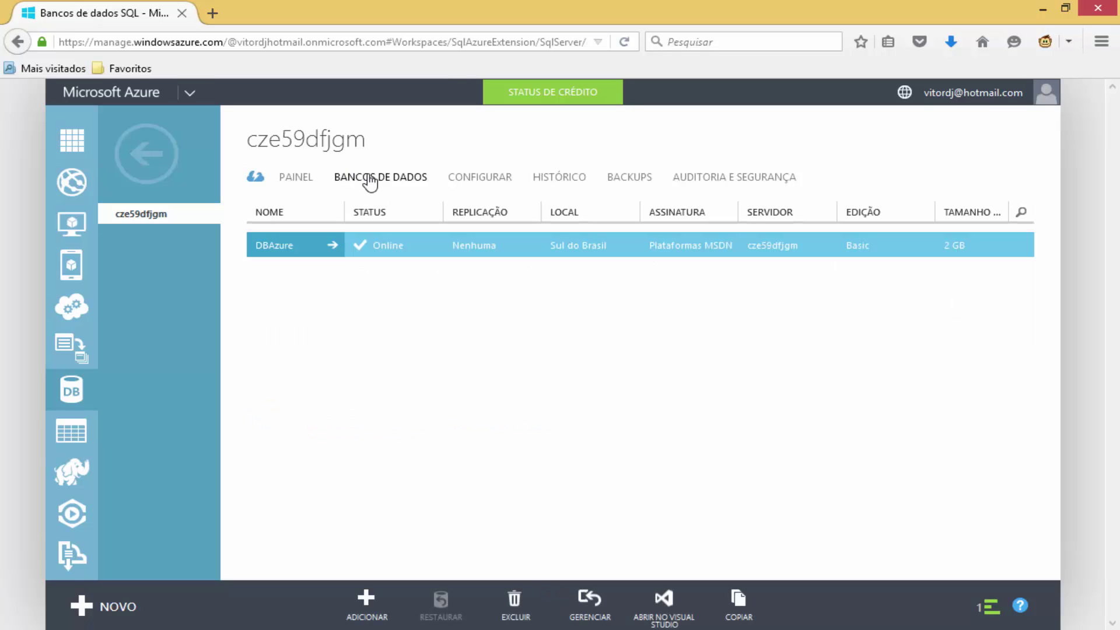
left_click(303, 183)
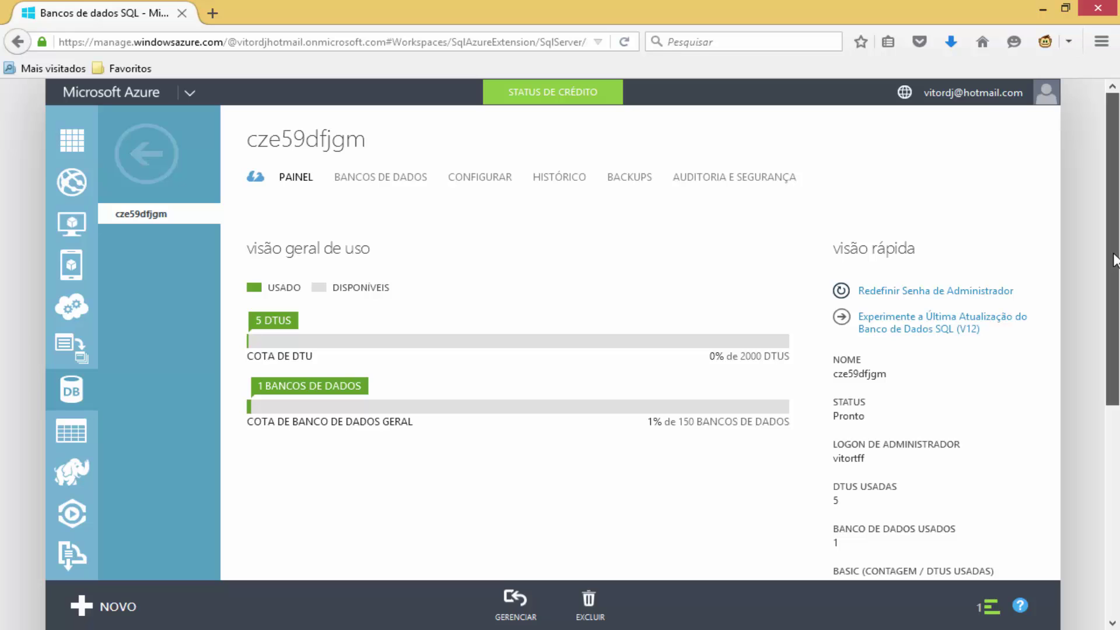
left_click_drag(1114, 260, 1096, 145)
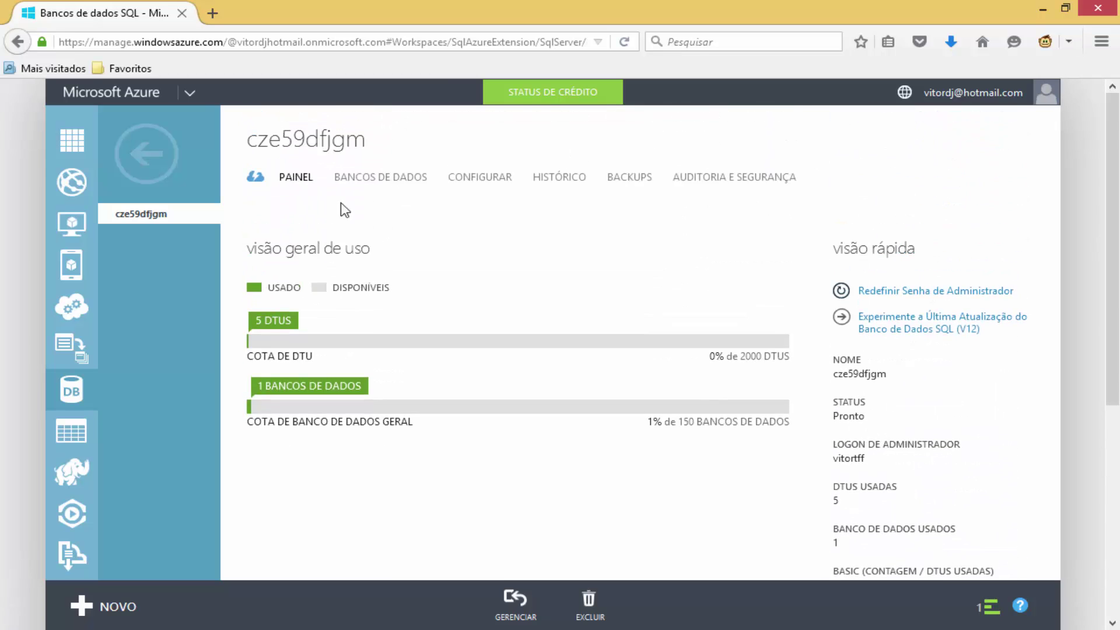
Open DBAzure from the server's database list, then return to the Servers list and reopen cze59dfjgm.
left_click(371, 177)
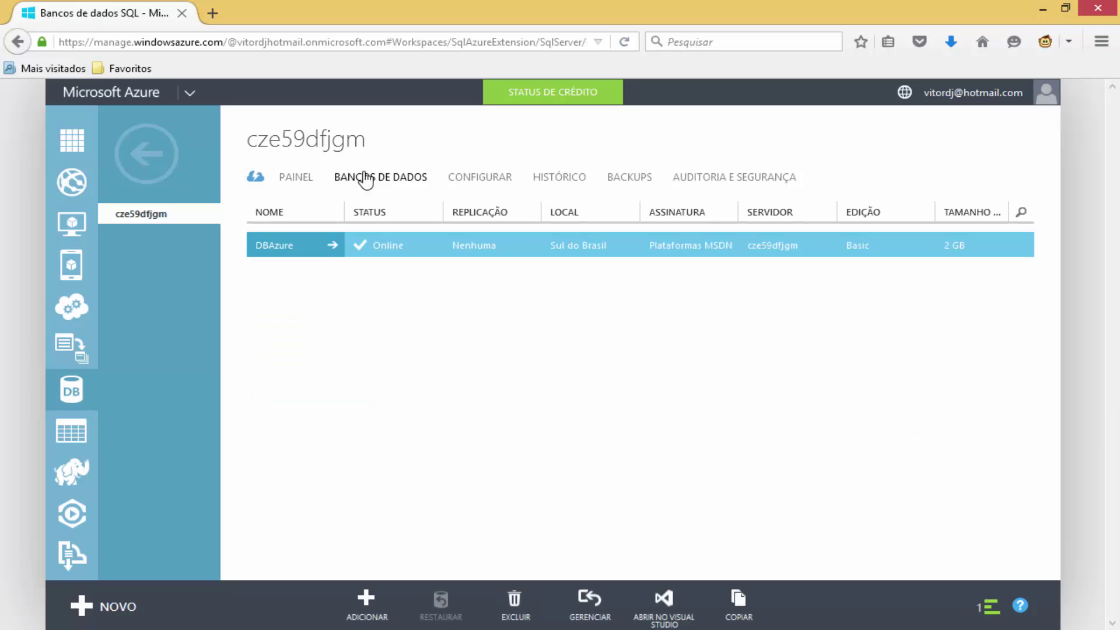
left_click(329, 242)
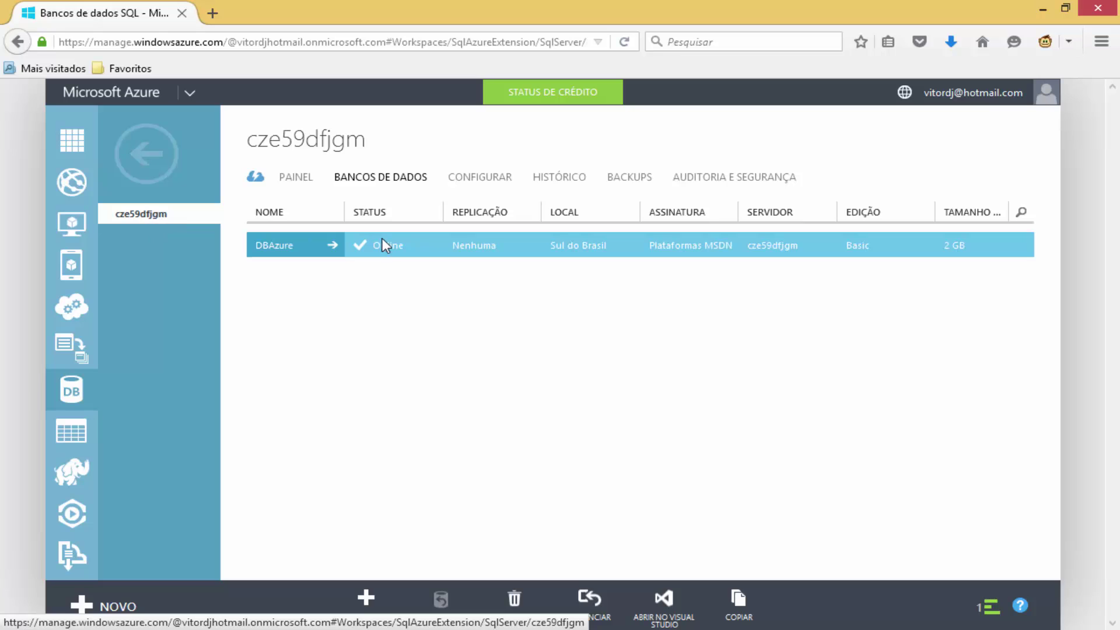
left_click(292, 245)
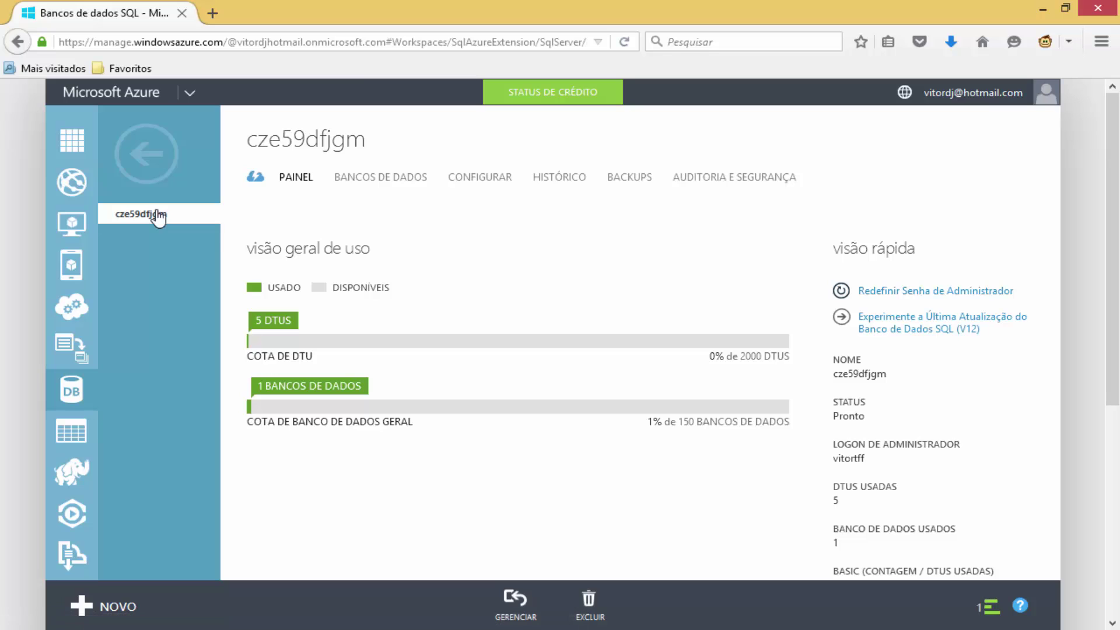
left_click(156, 153)
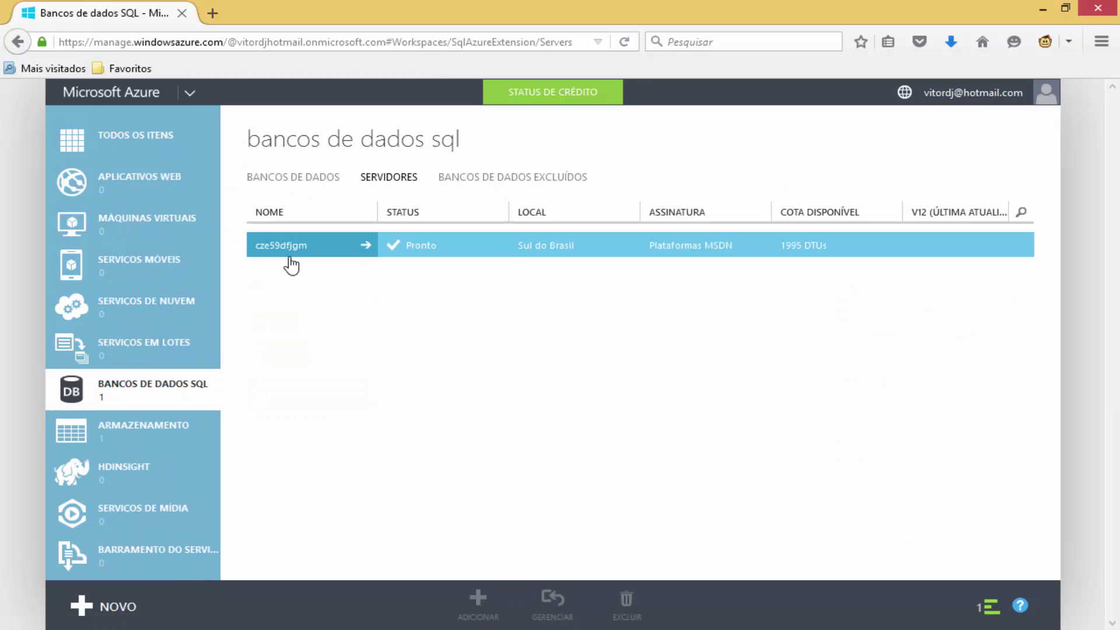
left_click(283, 248)
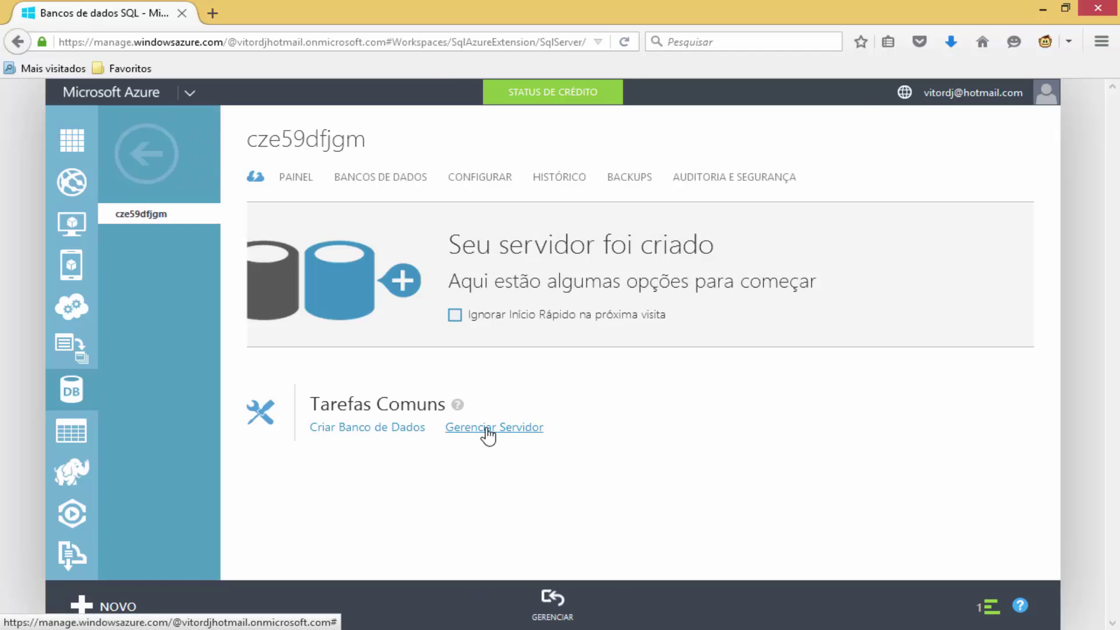
Open the server's SQL management portal and sign in with the administrator user name and password.
left_click(503, 432)
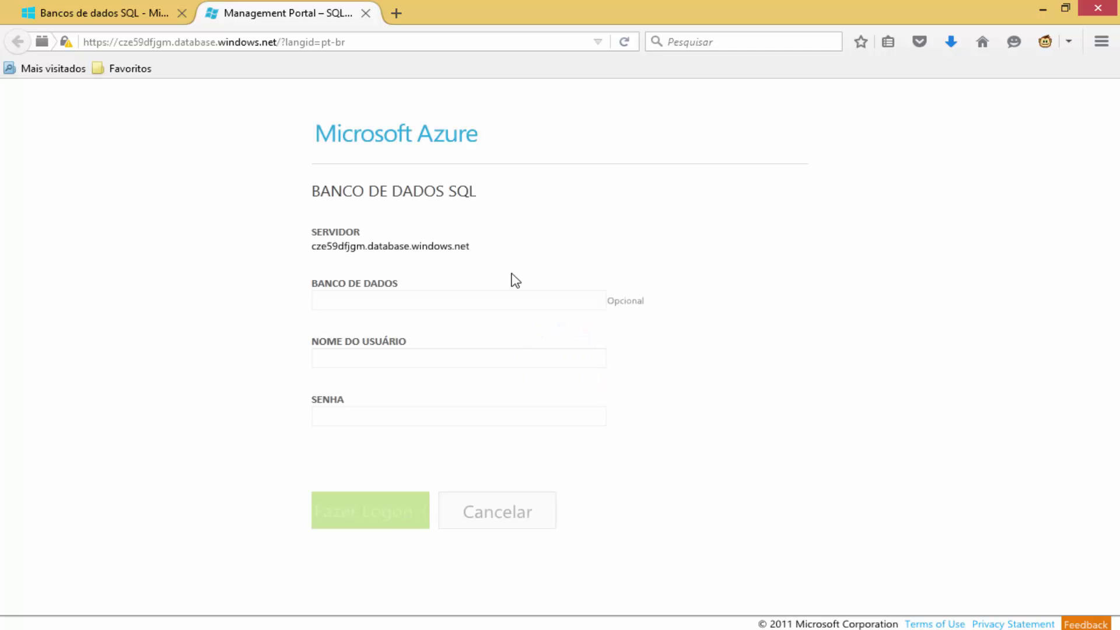
left_click(373, 303)
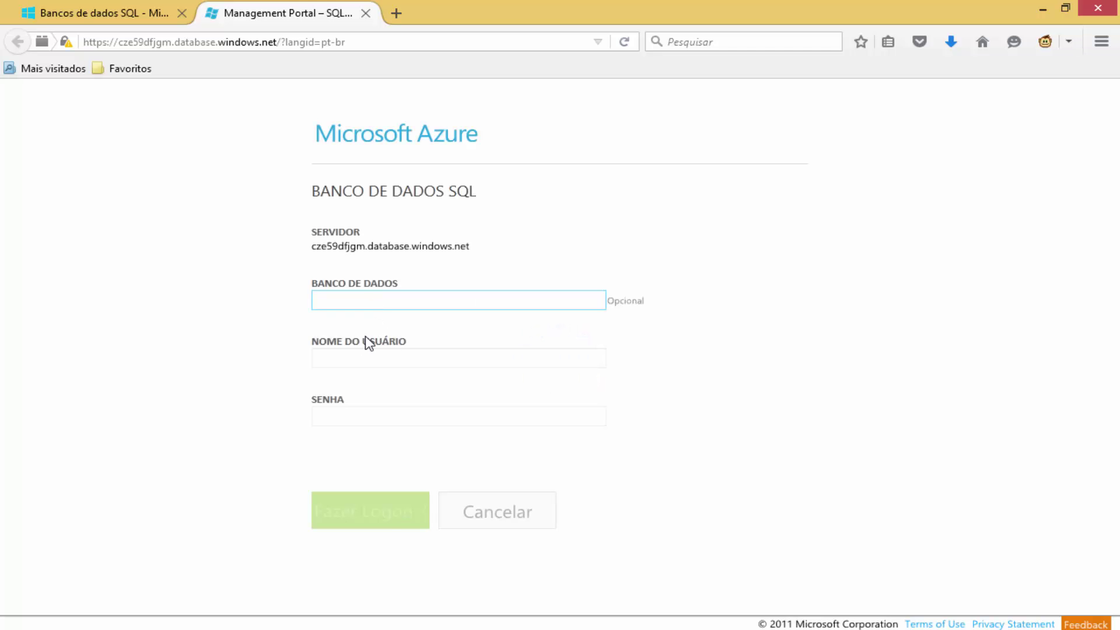
left_click(350, 358)
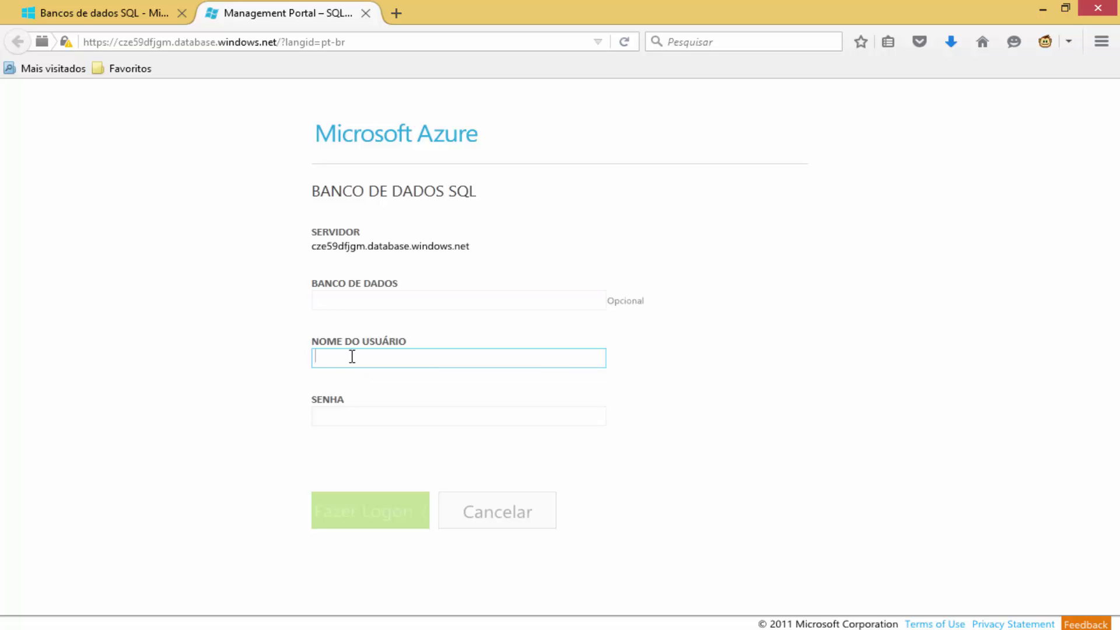
type("vitortff")
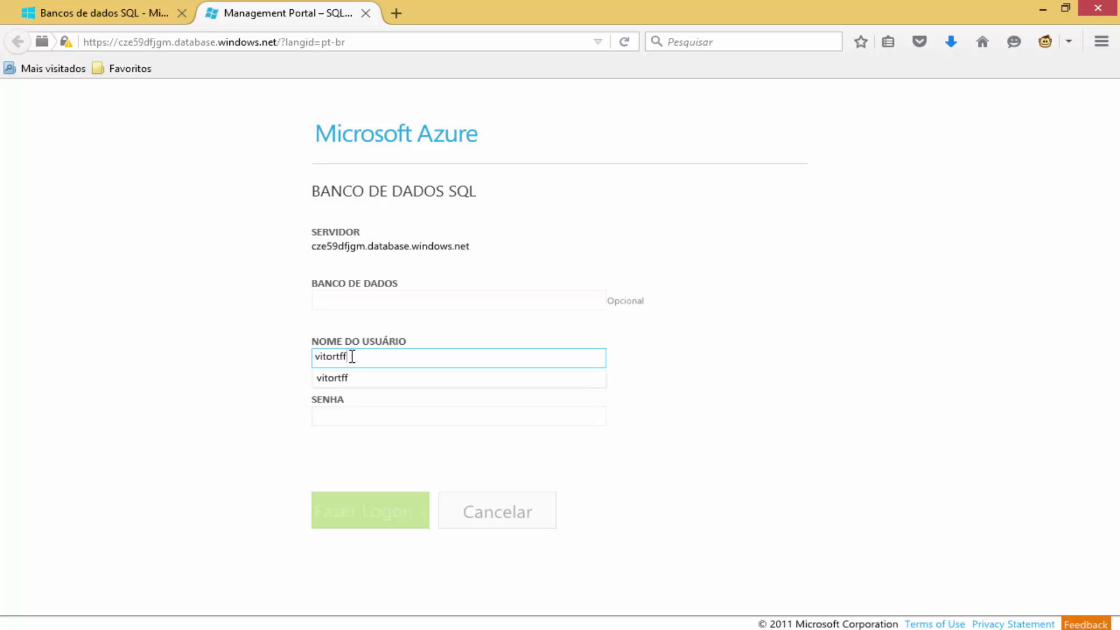
key("Tab")
type("********")
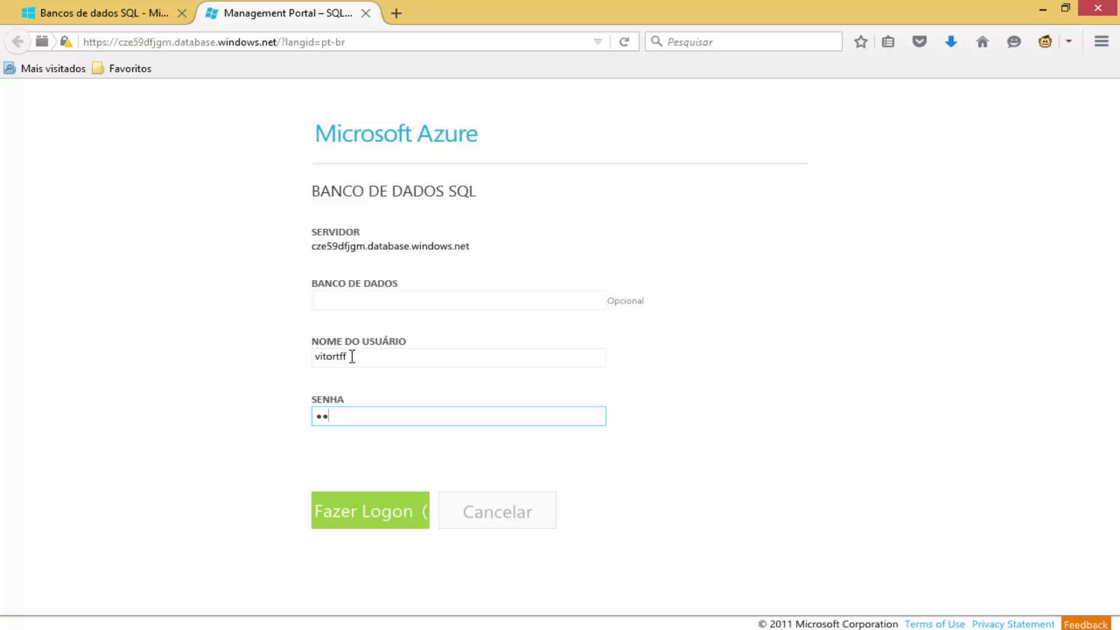
type("*")
left_click(352, 528)
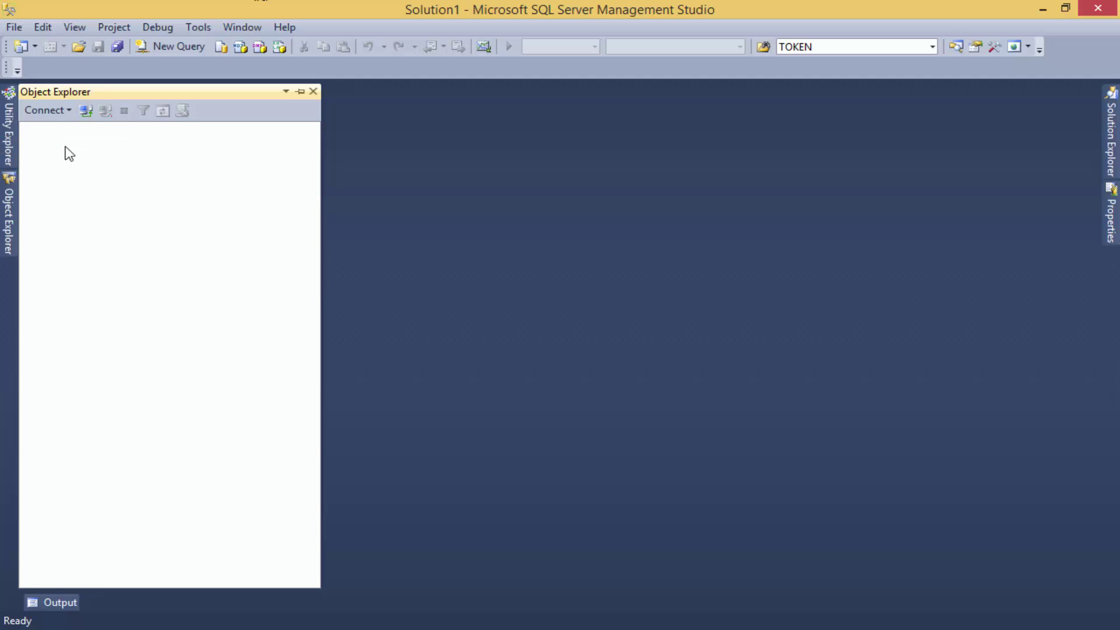
Connect SSMS to cze59dfjgm.database.windows.net,1433 with SQL Server Authentication and the login password.
left_click(58, 120)
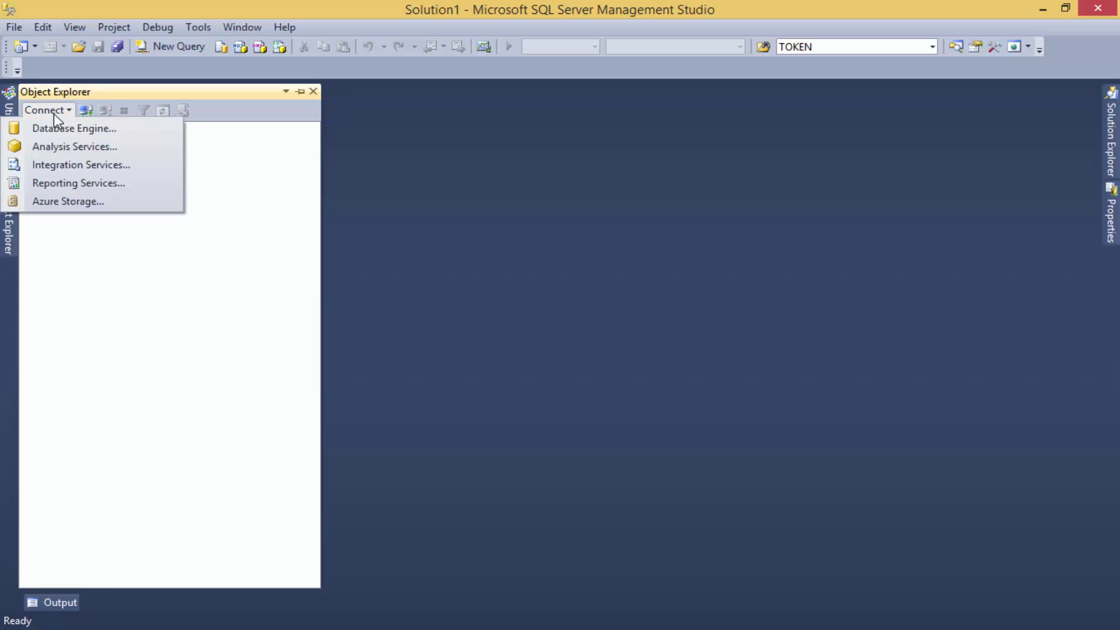
left_click(111, 129)
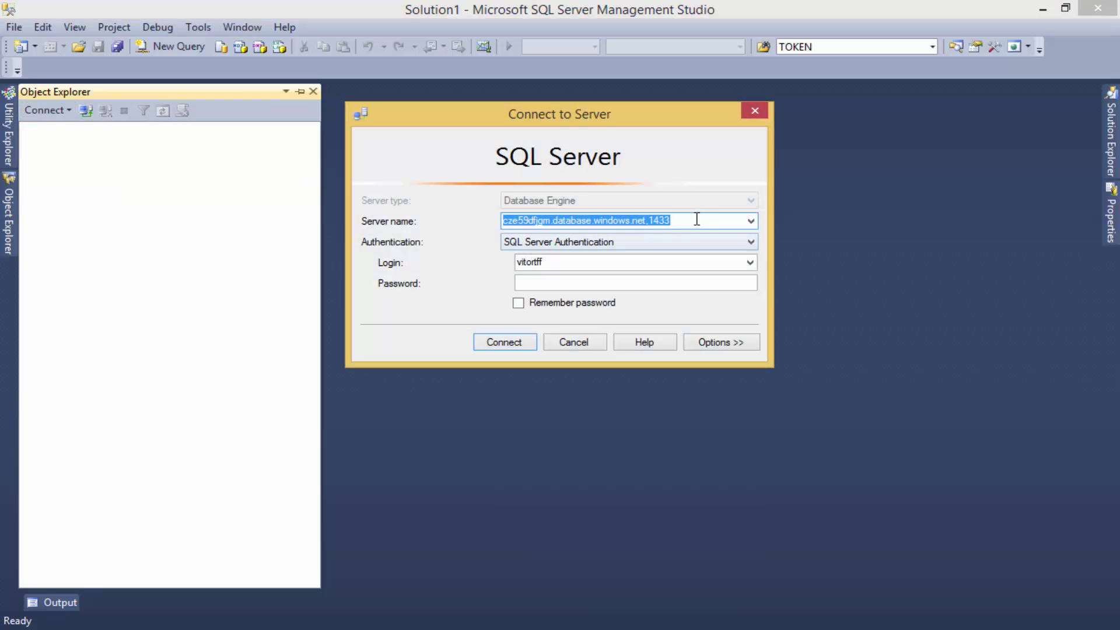
left_click(697, 219)
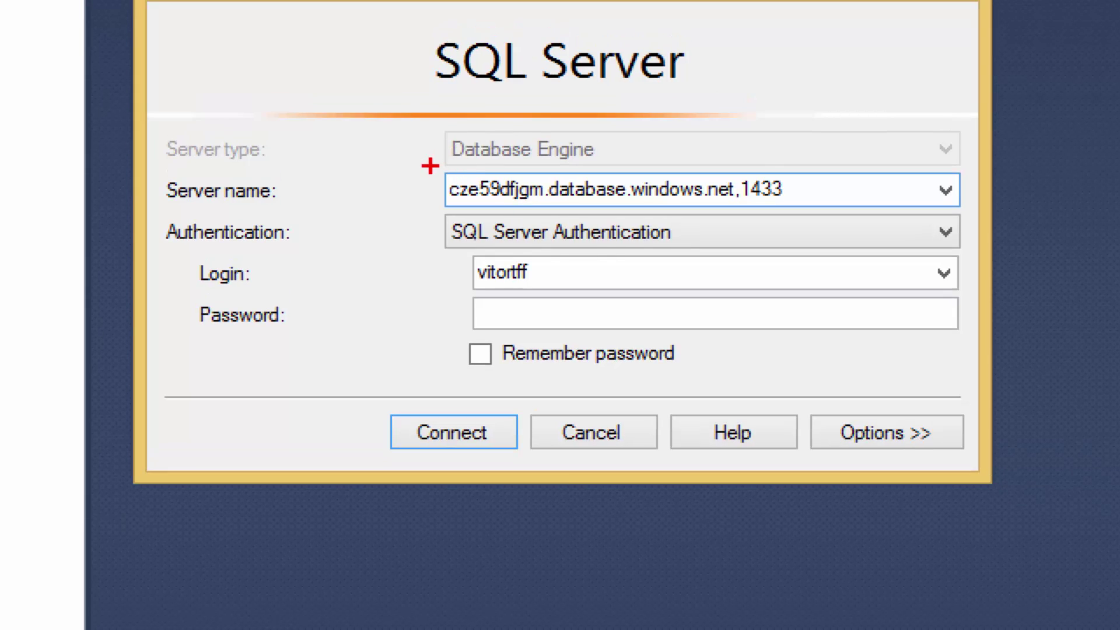
mouse_move(430, 166)
left_mouse_down()
mouse_move(495, 201)
mouse_move(597, 220)
mouse_move(876, 216)
left_mouse_up()
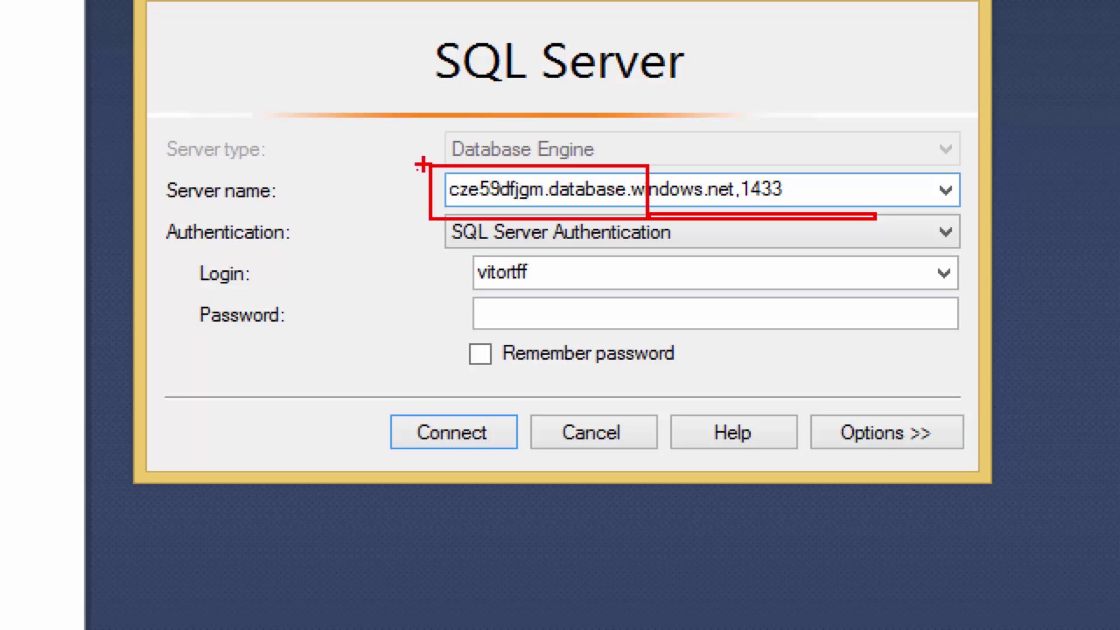
mouse_move(423, 165)
left_mouse_down()
mouse_move(557, 215)
mouse_move(972, 212)
left_mouse_up()
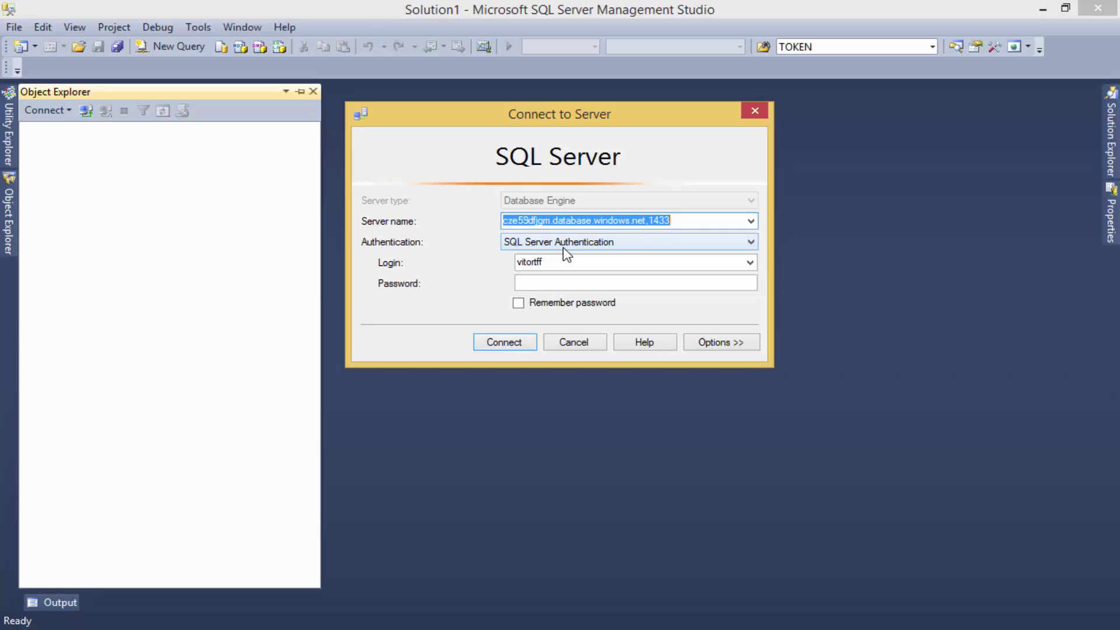
left_click(554, 280)
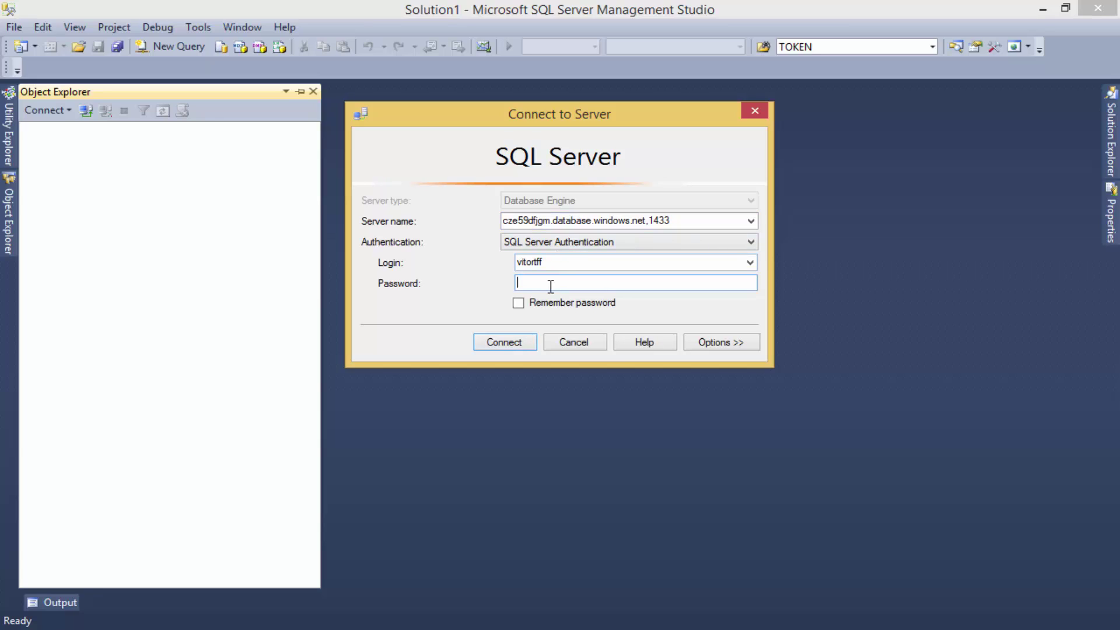
type("*********")
left_click(515, 344)
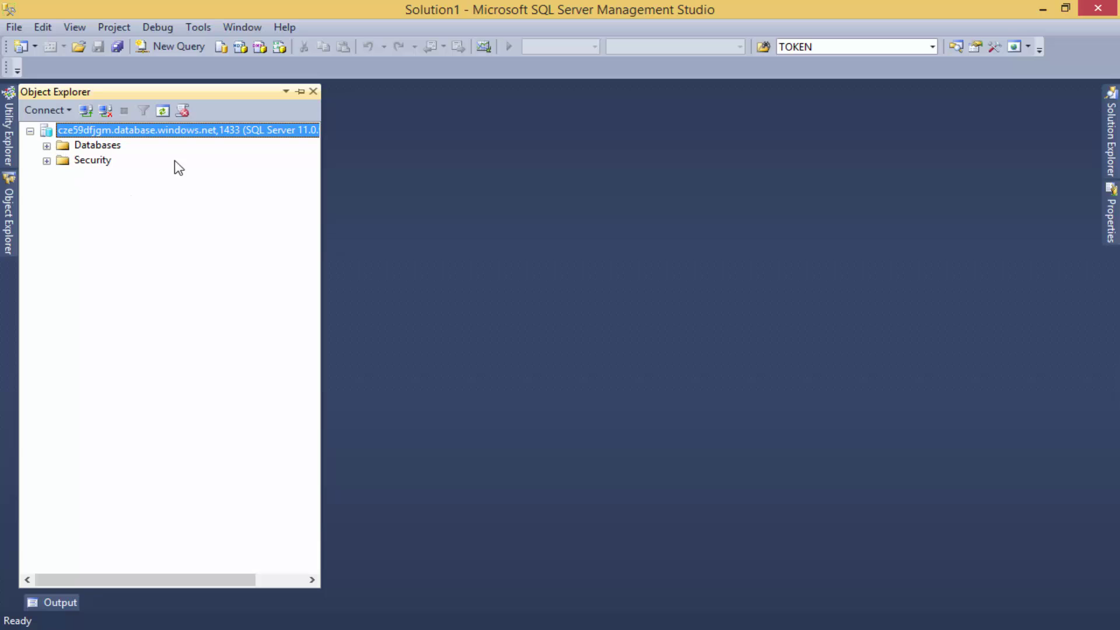
left_click_drag(323, 209, 369, 210)
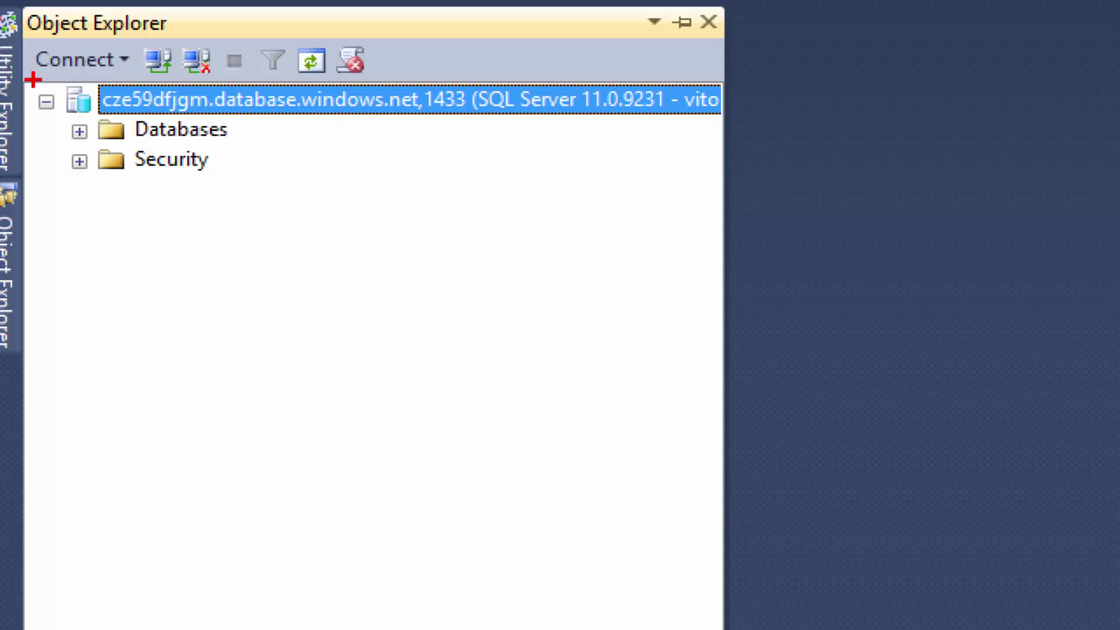
mouse_move(34, 79)
left_mouse_down()
mouse_move(175, 208)
mouse_move(655, 215)
mouse_move(719, 228)
left_mouse_up()
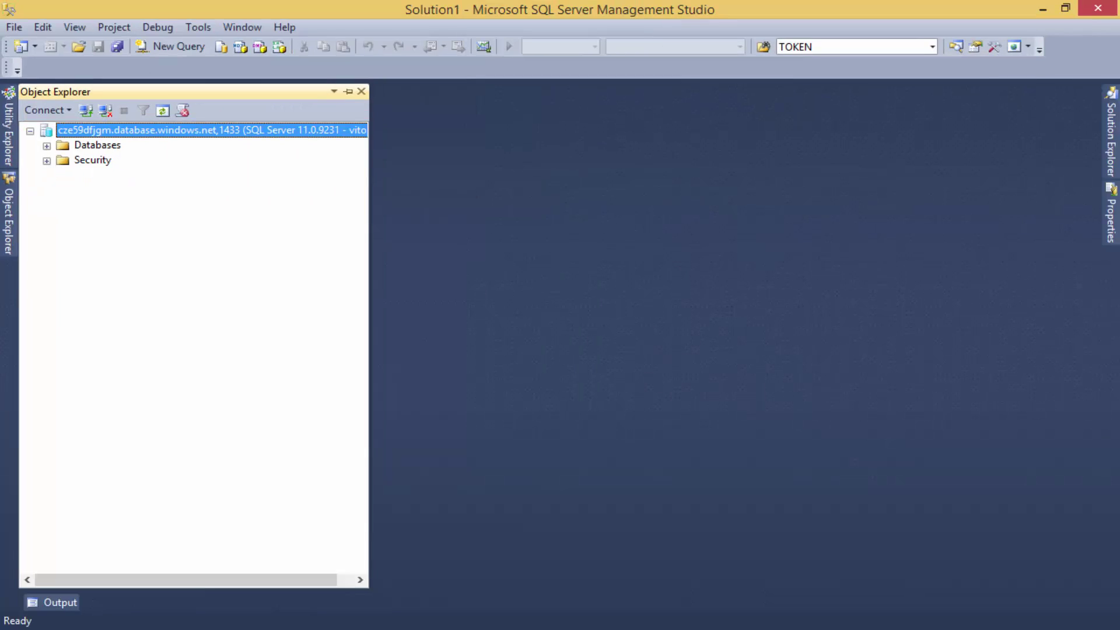
left_click(47, 146)
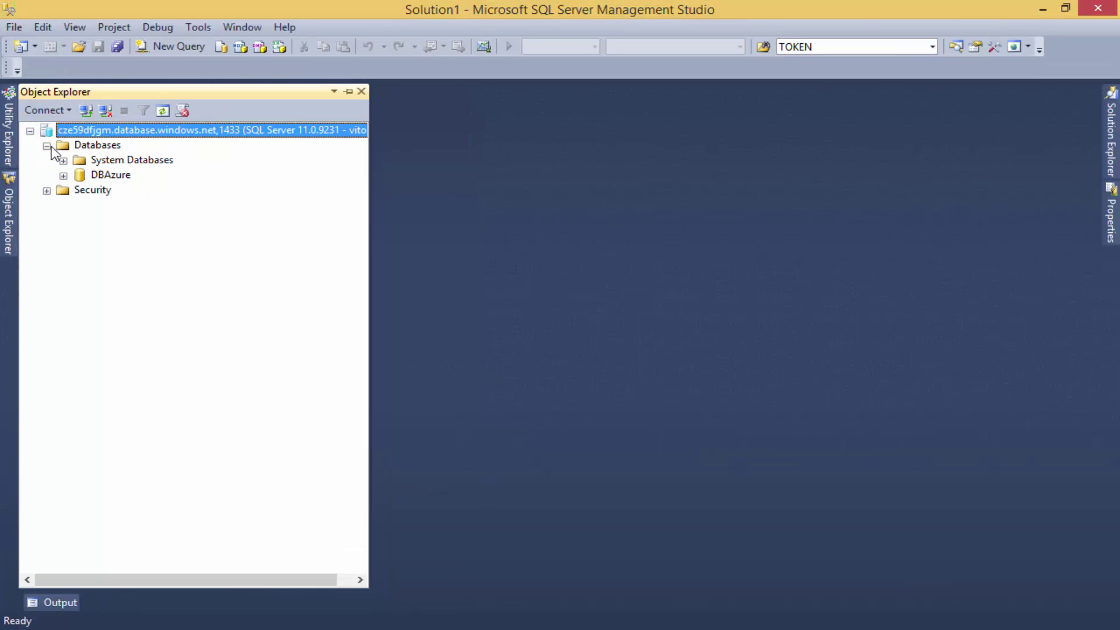
left_click(48, 147)
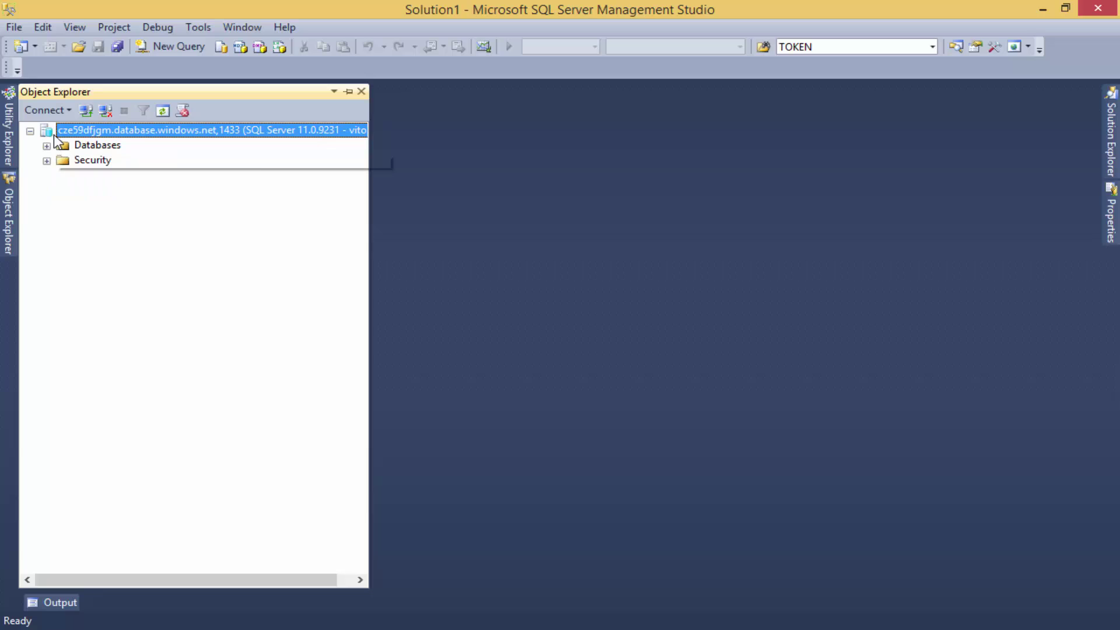
left_click(59, 112)
Connect Object Explorer to the local VITADB\SQLINSTANCE4 database engine instance.
left_click(67, 124)
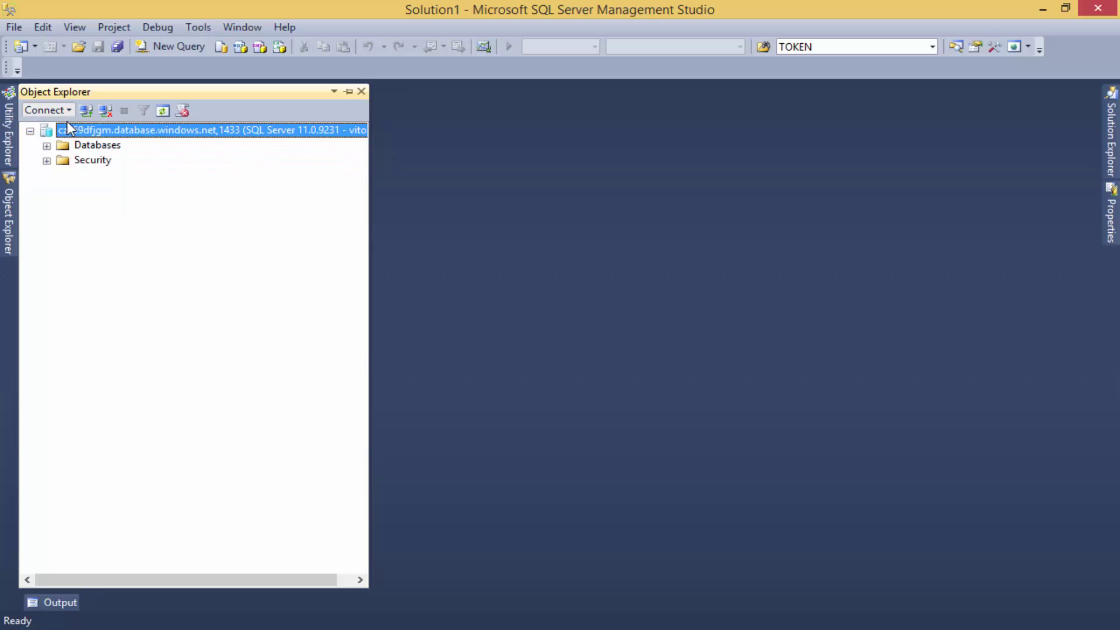
left_click(751, 221)
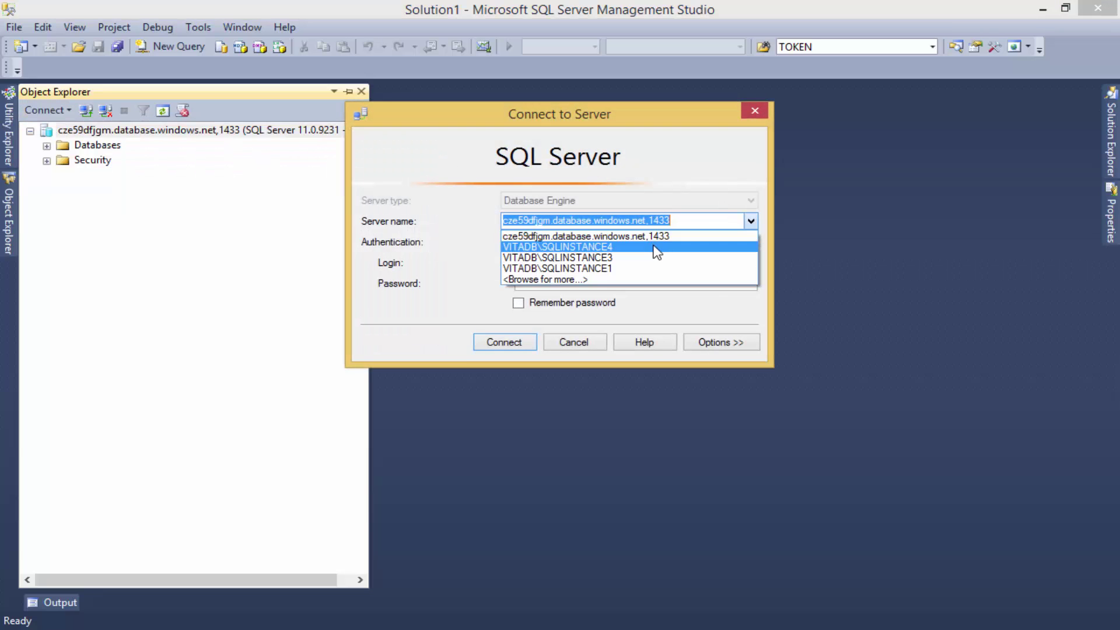
left_click(656, 247)
left_click(503, 345)
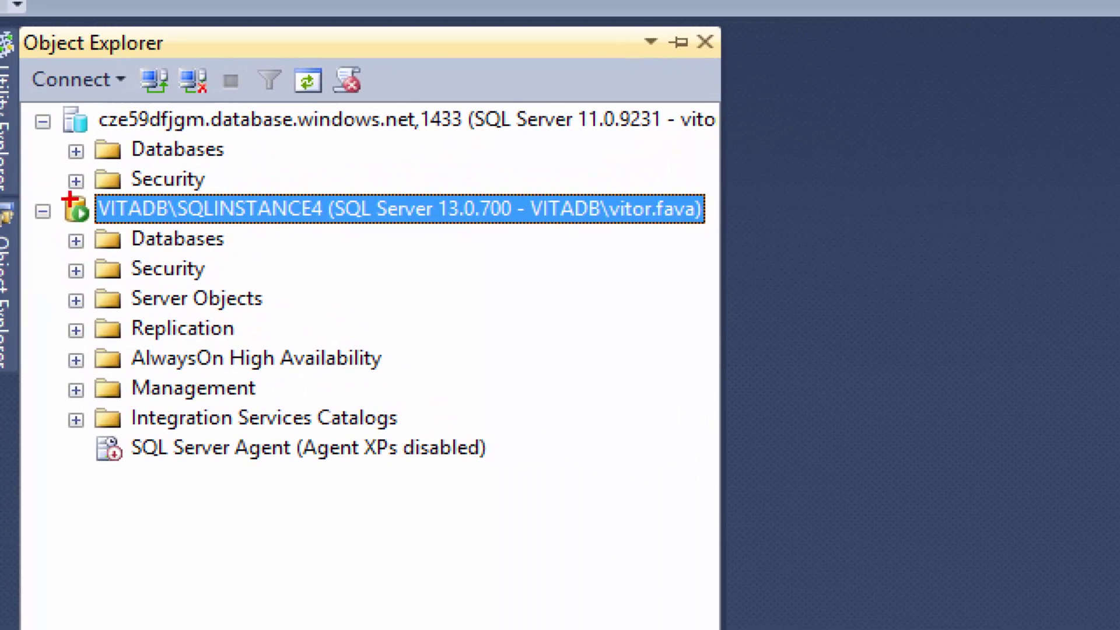
mouse_move(31, 199)
left_mouse_down()
mouse_move(482, 474)
mouse_move(629, 494)
left_mouse_up()
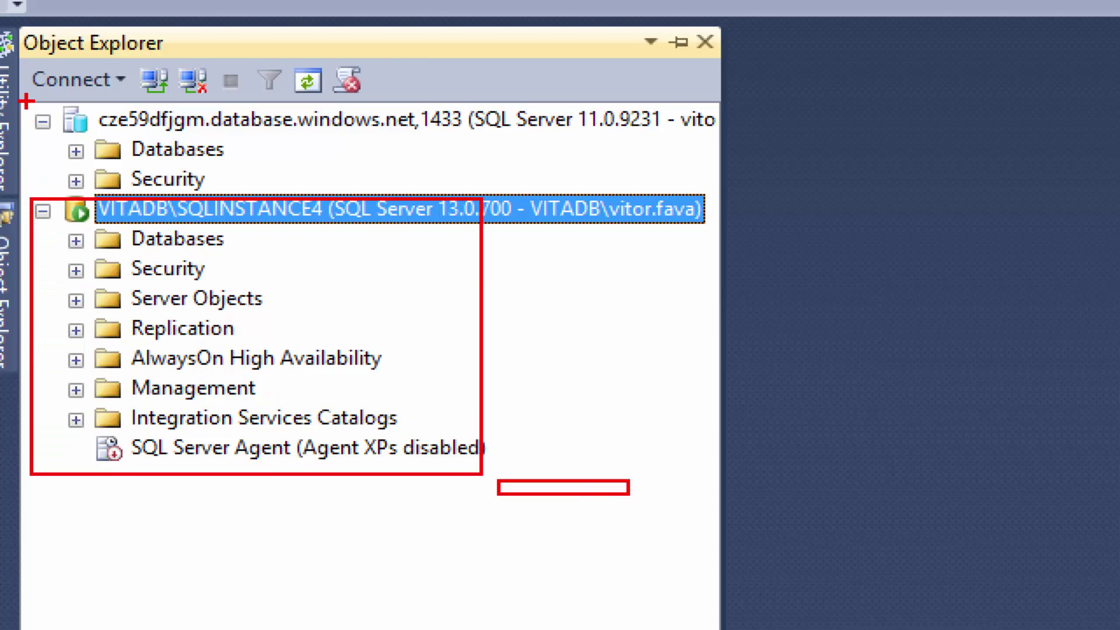
mouse_move(29, 103)
left_mouse_down()
mouse_move(183, 198)
mouse_move(270, 189)
left_mouse_up()
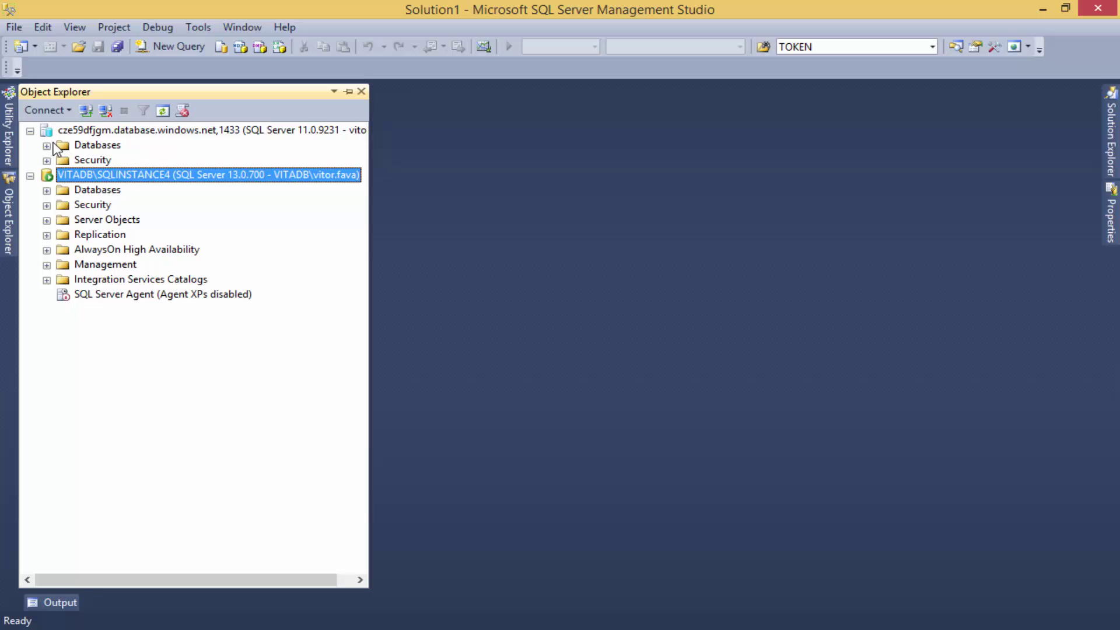
Expand Azure's DBAzure and the local AdventureWorks2012 databases, then collapse the local server tree.
left_click(76, 151)
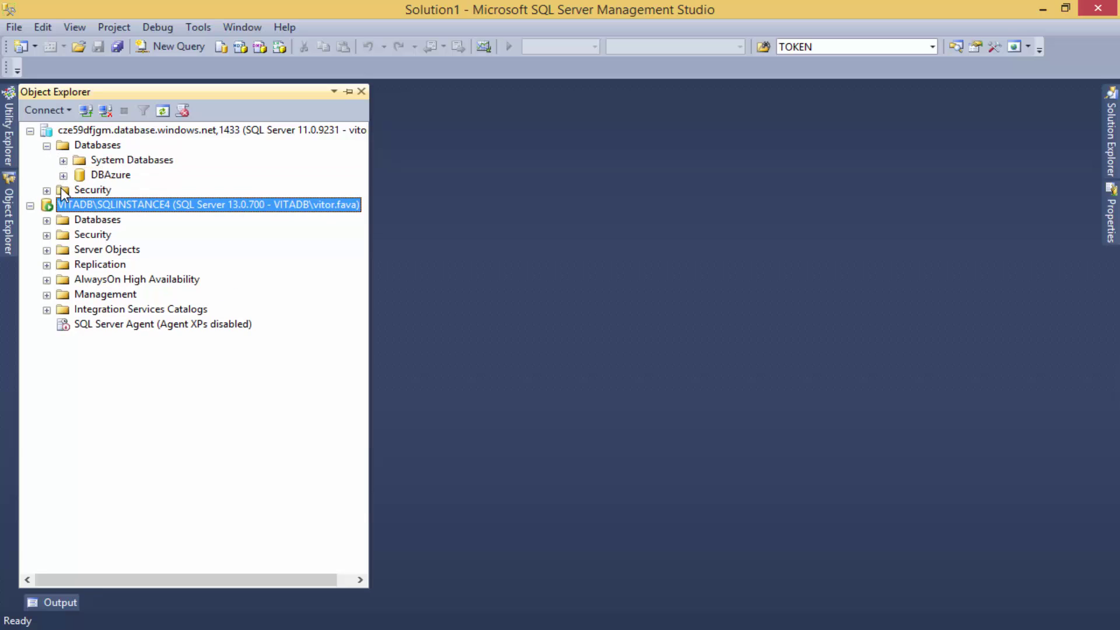
left_click(63, 177)
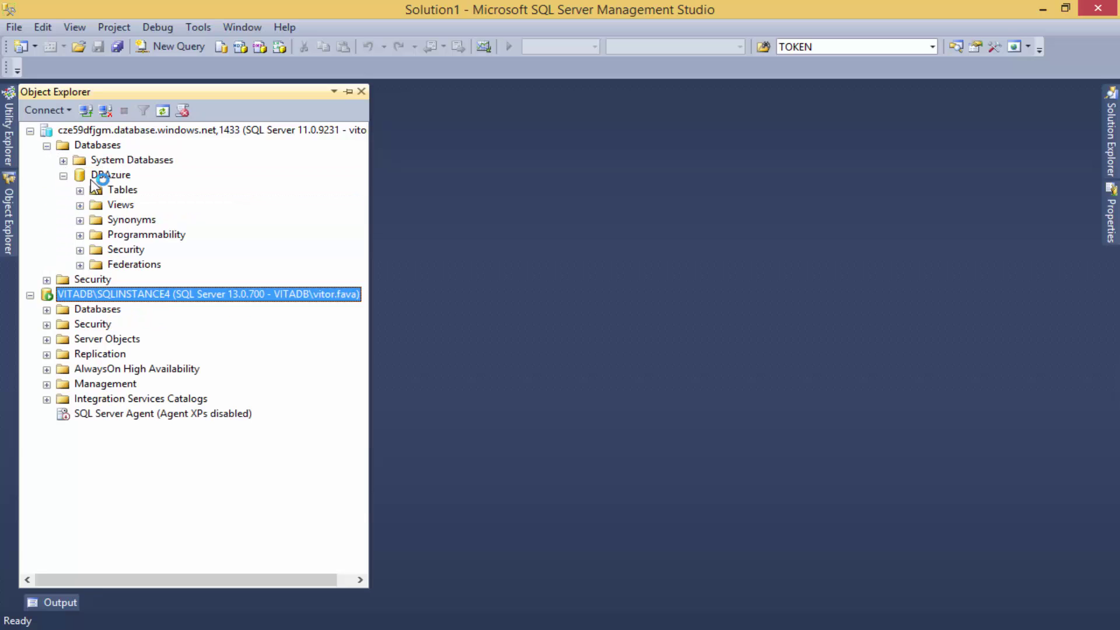
left_click(47, 310)
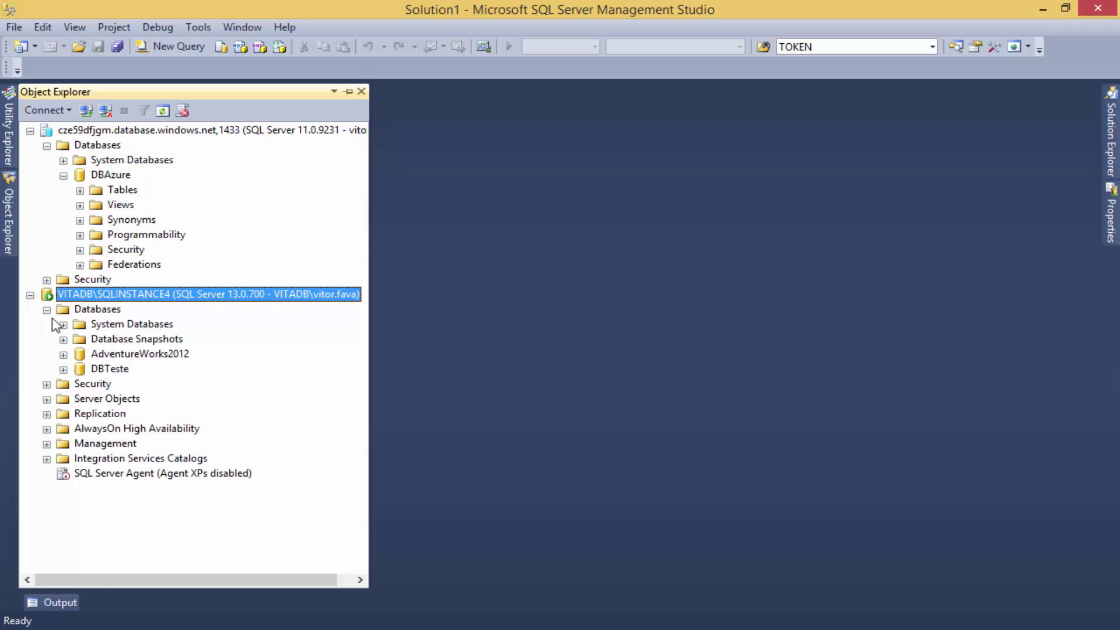
left_click(63, 354)
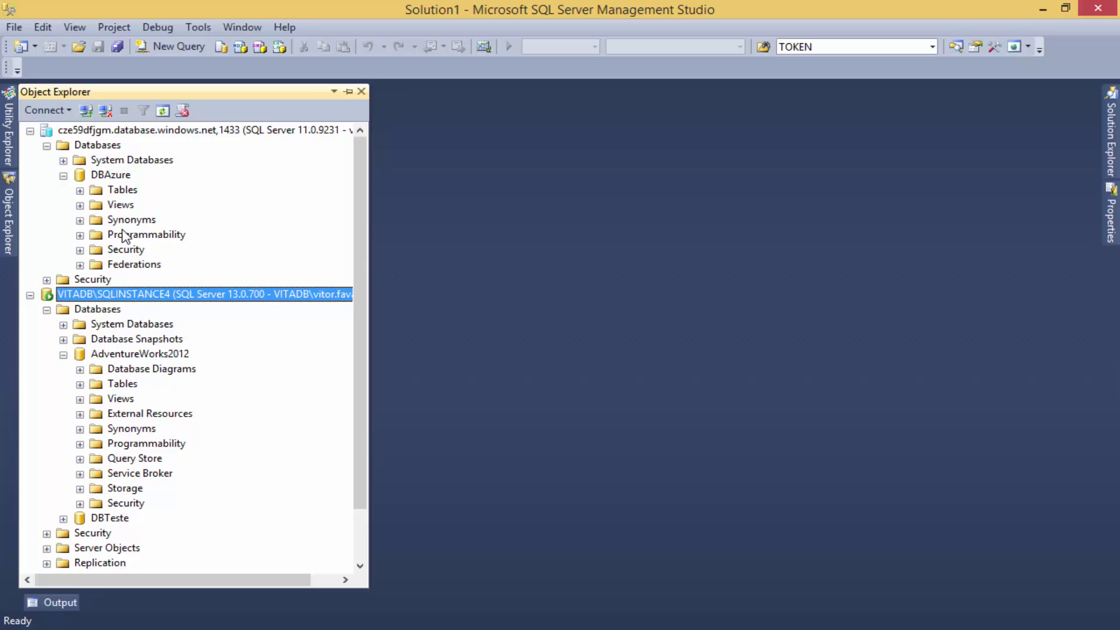
left_click(46, 311)
left_click(31, 296)
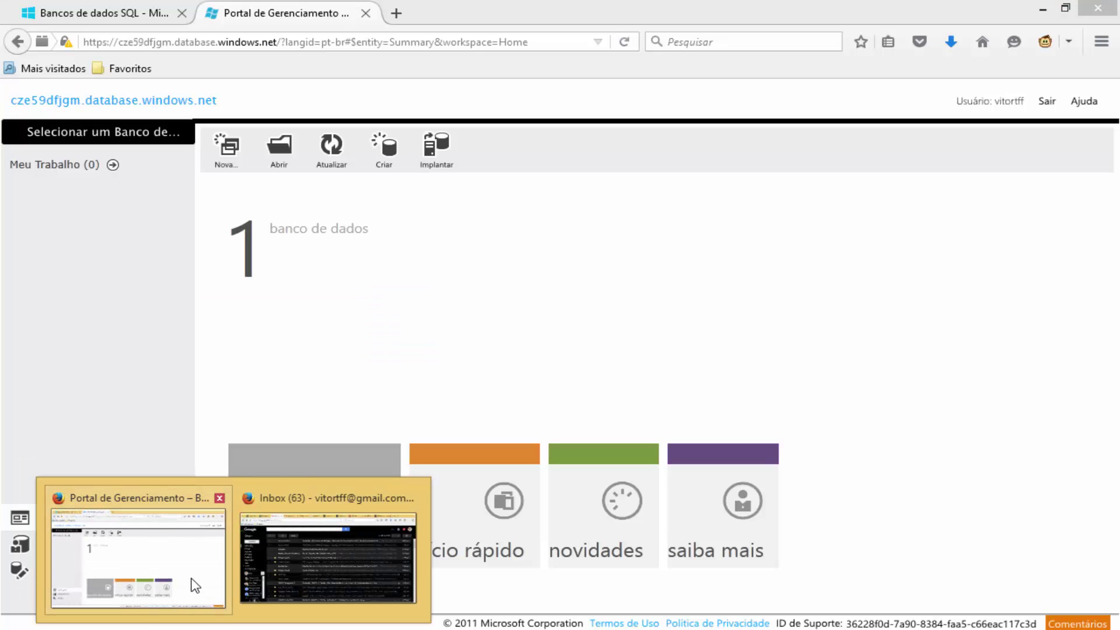
Return to the Azure portal in Firefox and open the Bancos de Dados list showing DBAzure.
left_click(196, 586)
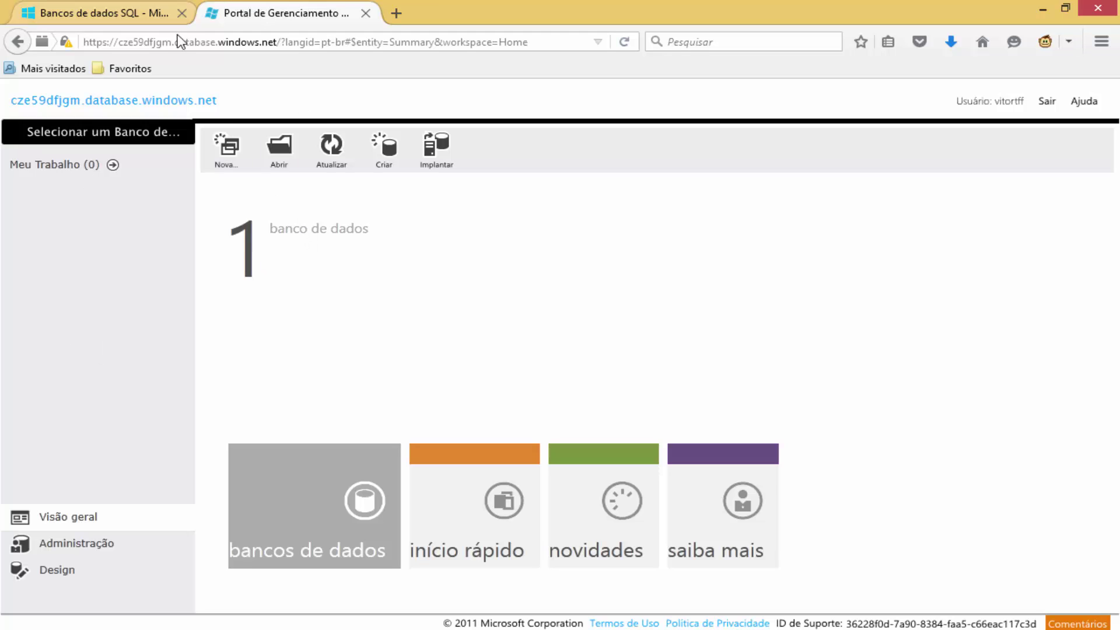
left_click(301, 230)
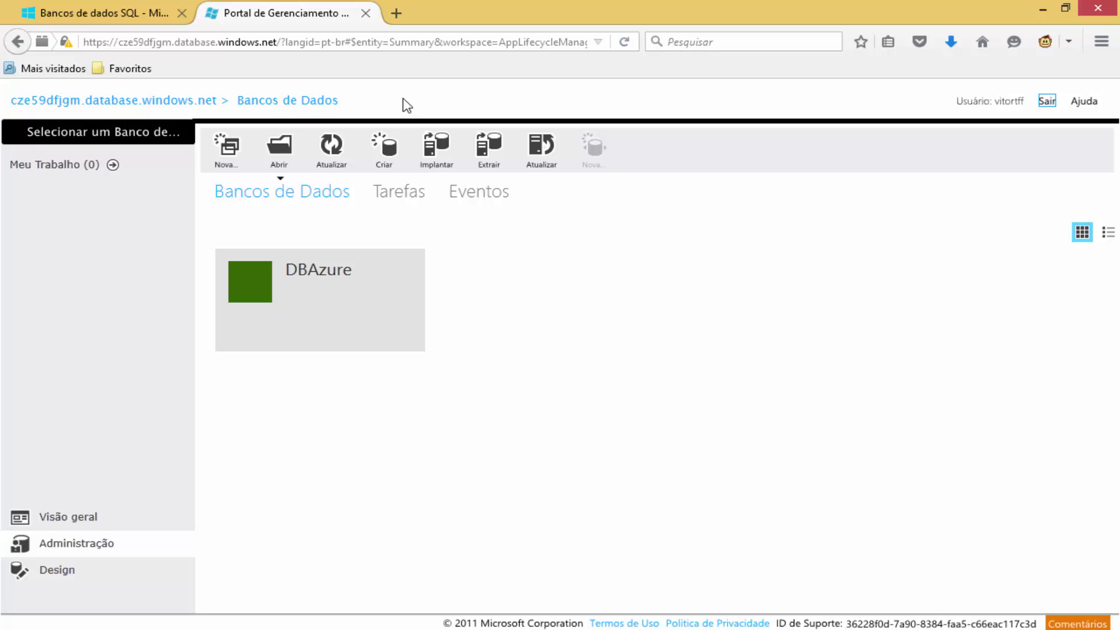
left_click(320, 284)
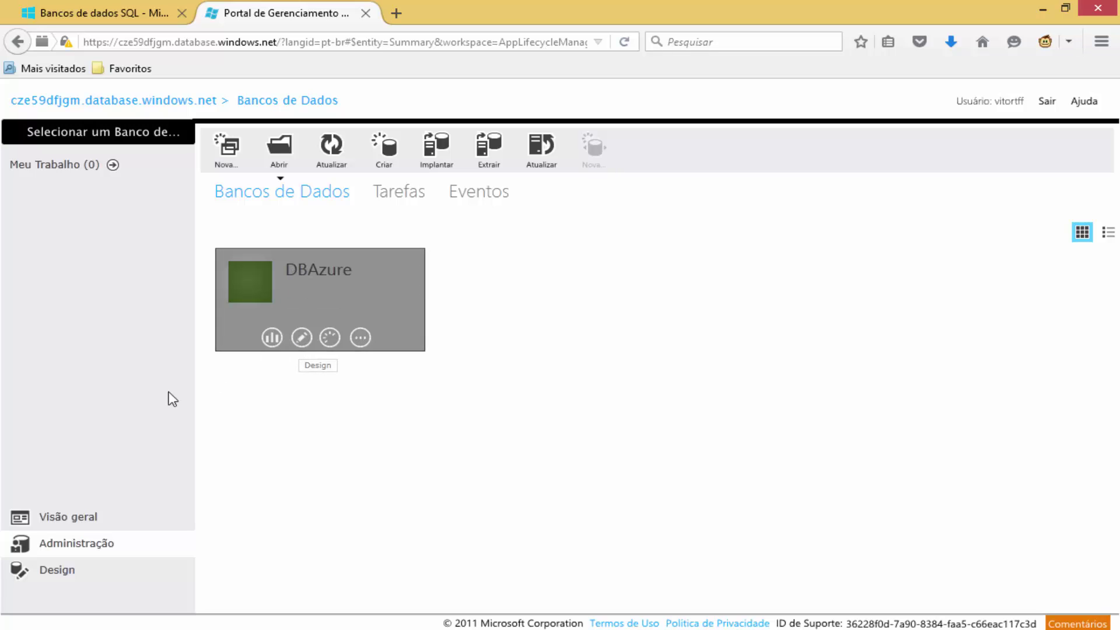
Open DBAzure in the Design workspace to reach its empty Tabelas page.
left_click(302, 338)
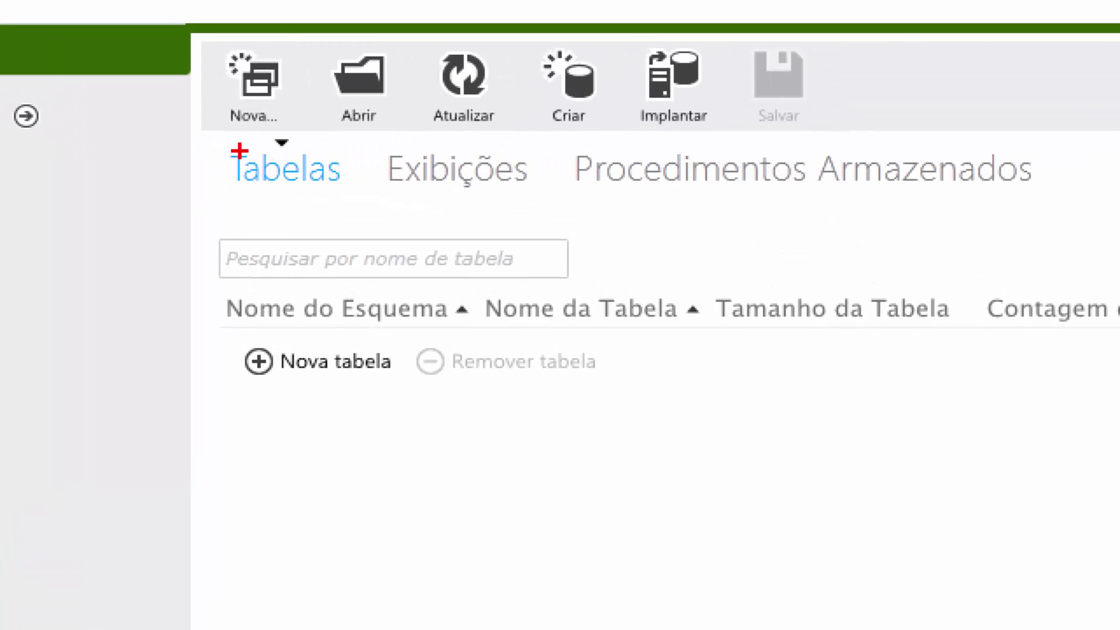
left_click_drag(222, 155, 563, 207)
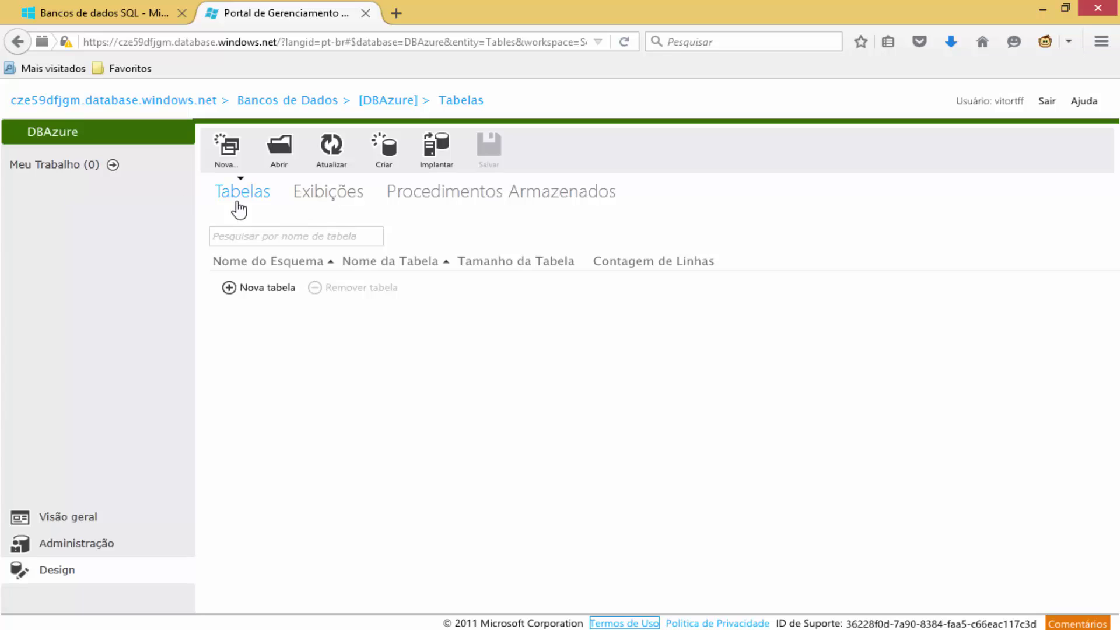
Create a new table named Cliente whose first column, CodCli, is an identity column.
left_click(260, 289)
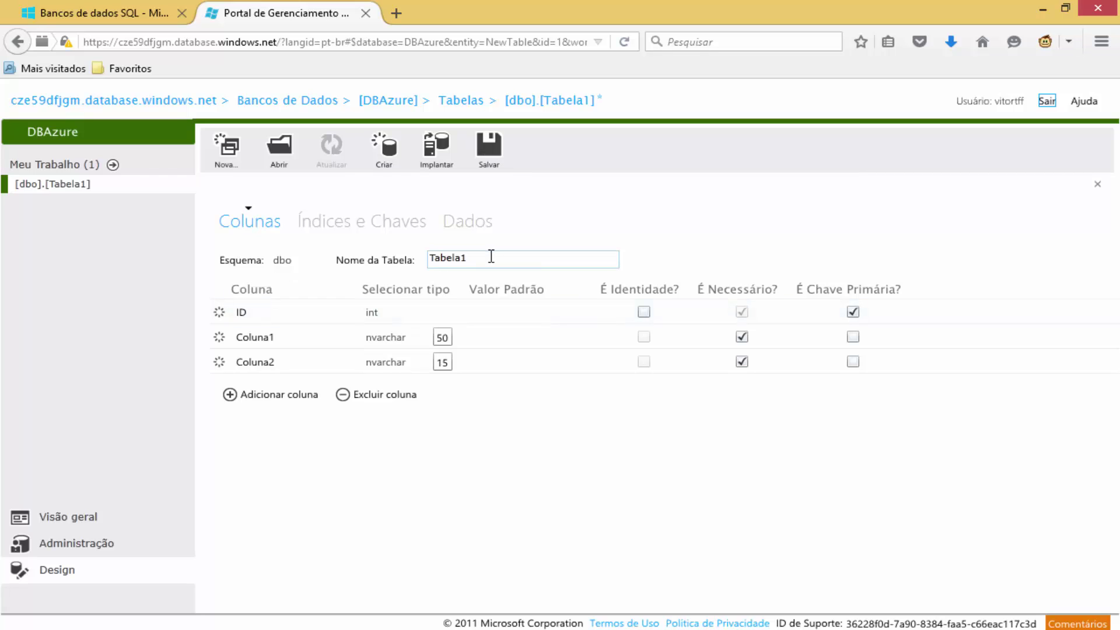
left_click_drag(490, 257, 417, 265)
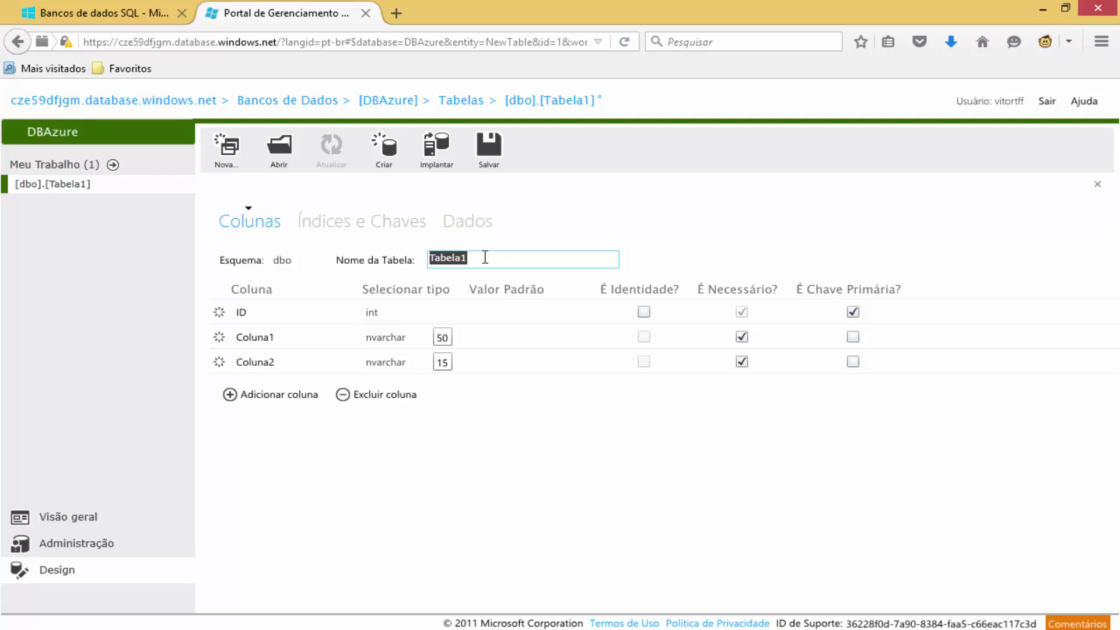
type("Cliente")
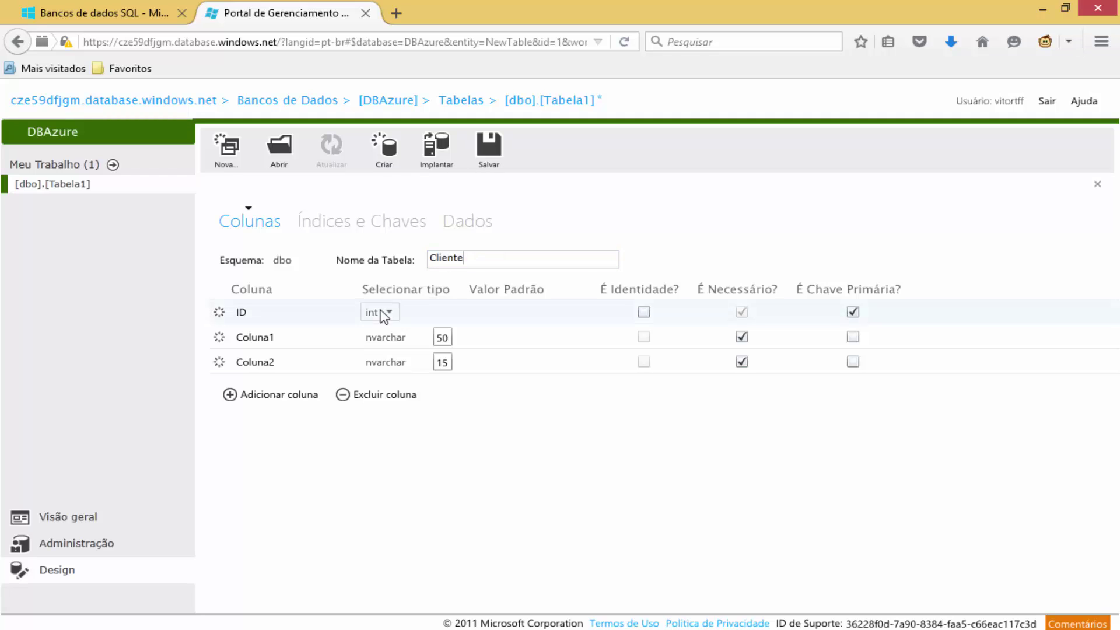
left_click(248, 315)
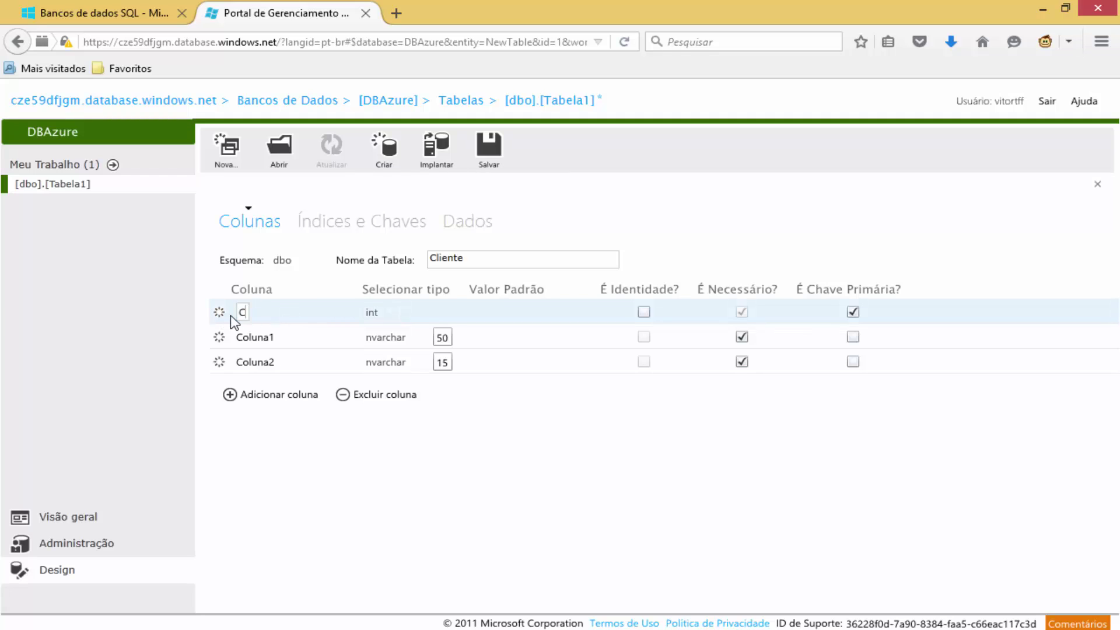
type("CodCli")
left_click(407, 317)
left_click(497, 313)
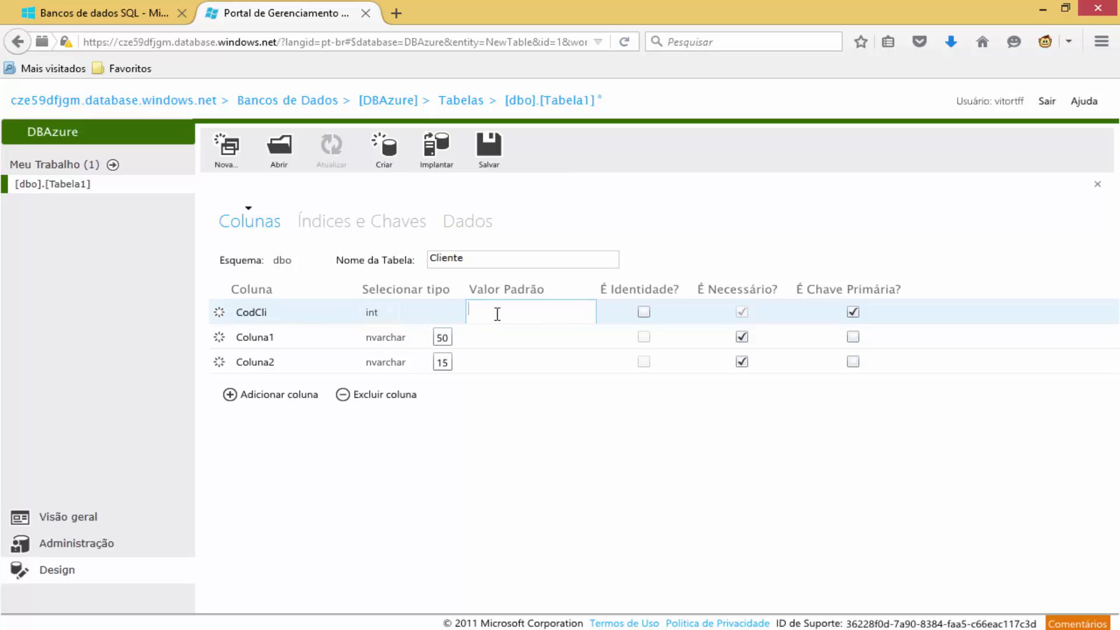
left_click(645, 313)
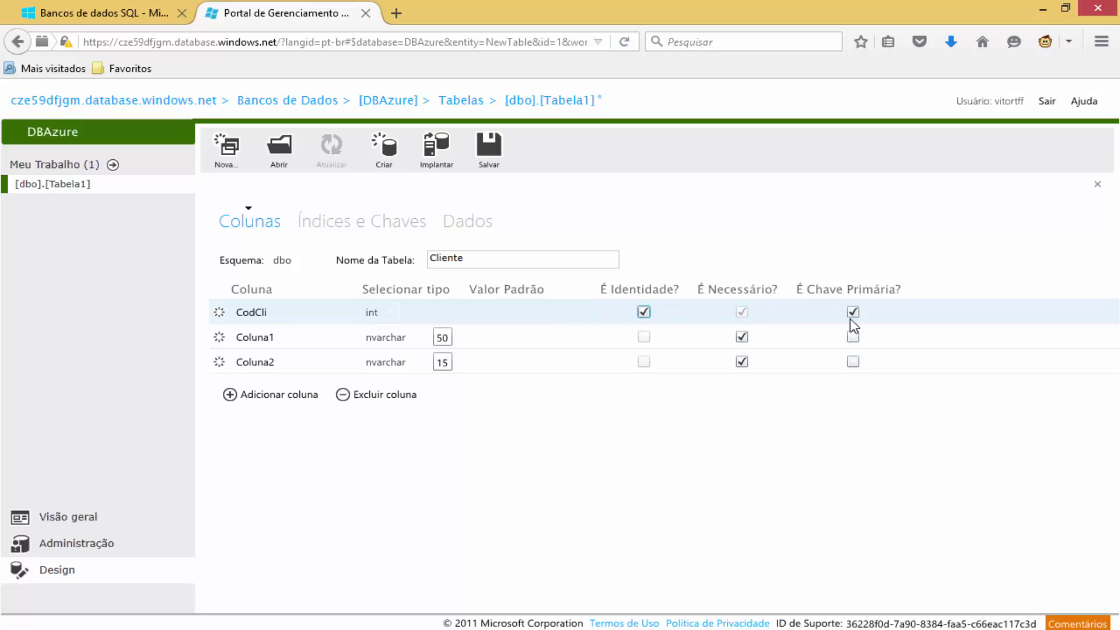
Rename Coluna1 to NomeCli and Coluna2 to EmailCli.
left_click(270, 338)
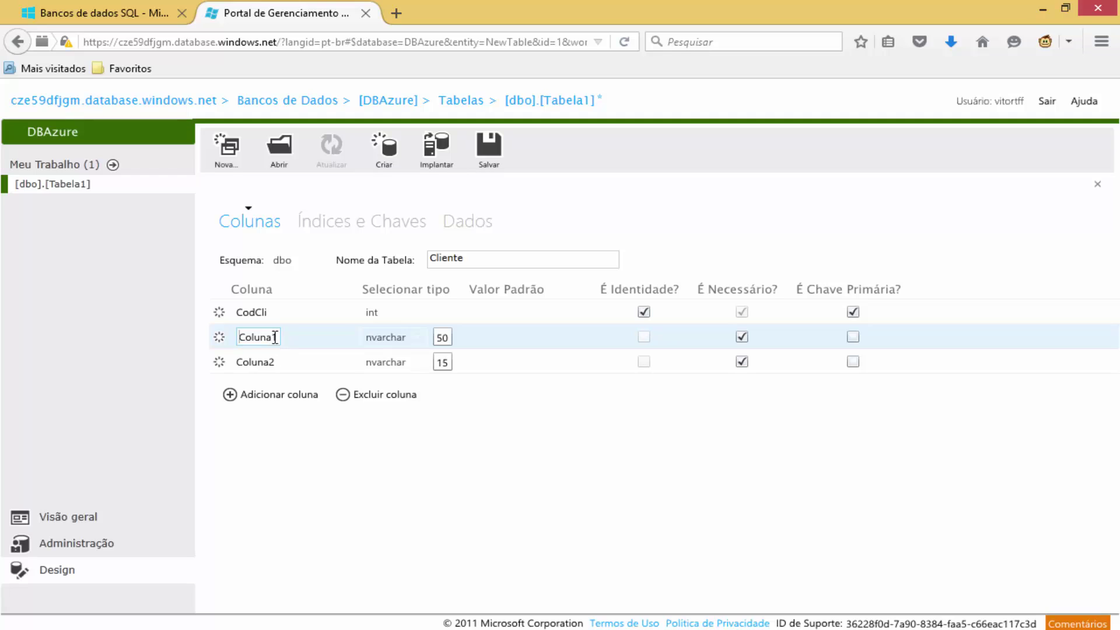
double_click(253, 337)
key("BackSpace")
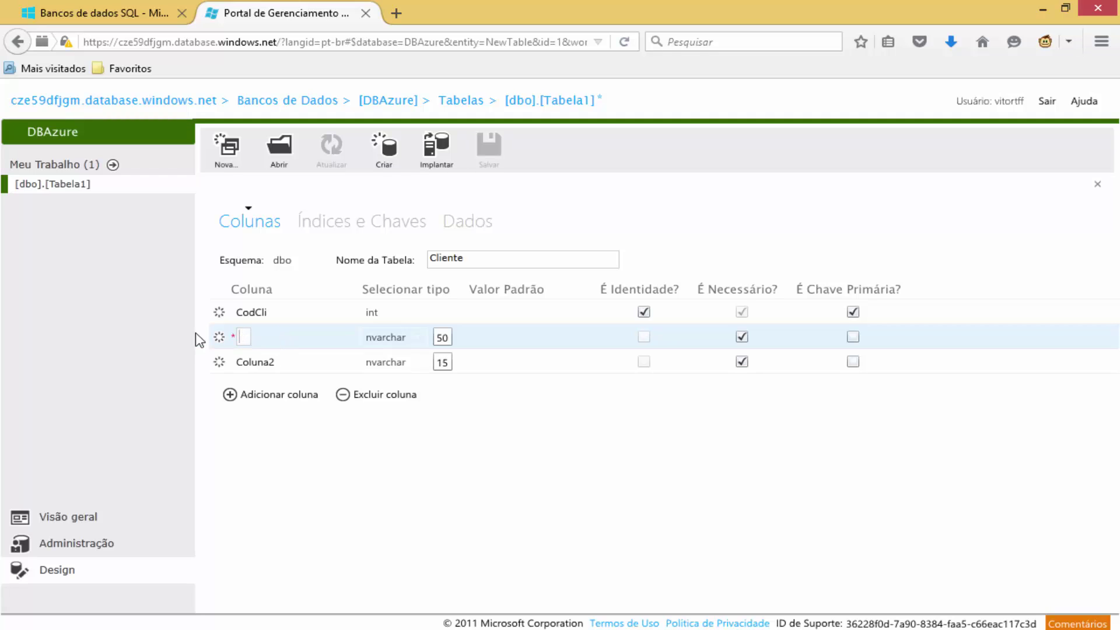
type("NomeCli")
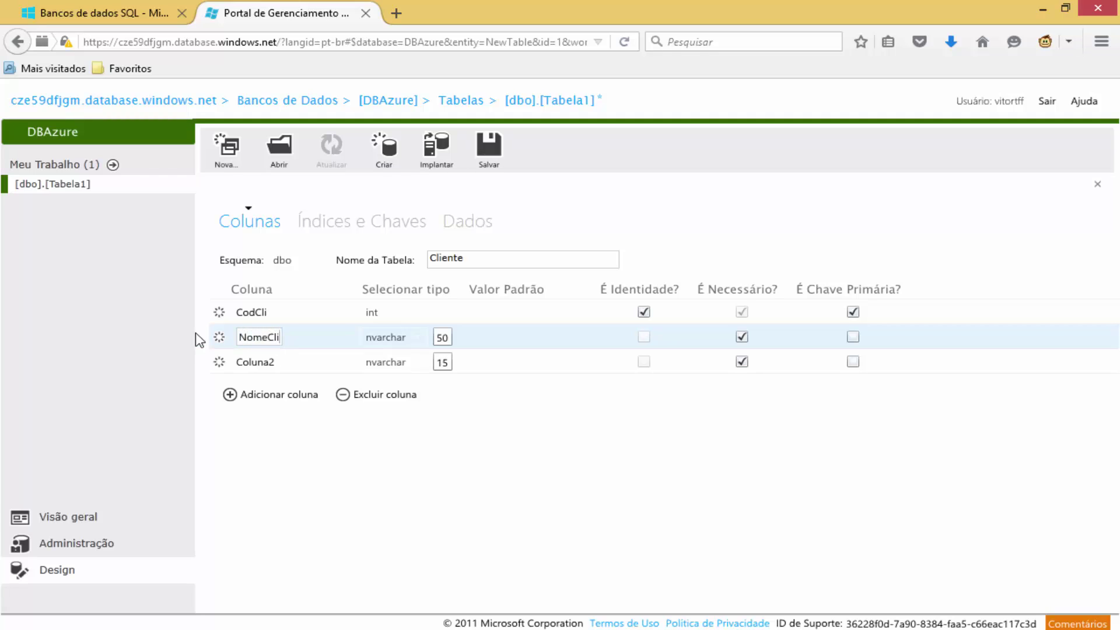
left_click(269, 361)
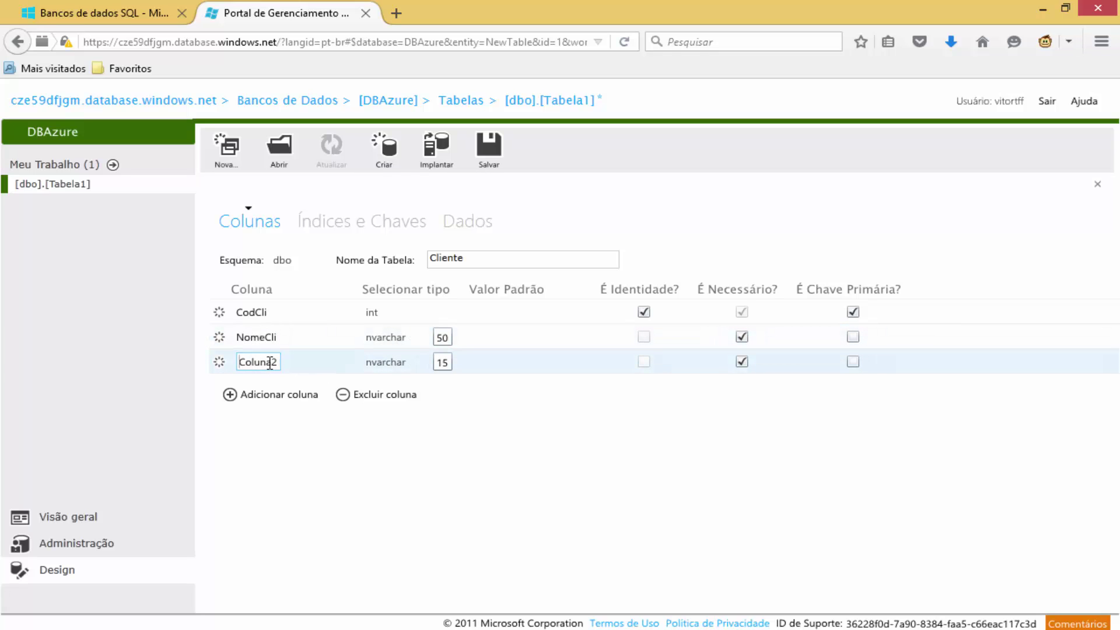
double_click(266, 361)
type("EmailCli")
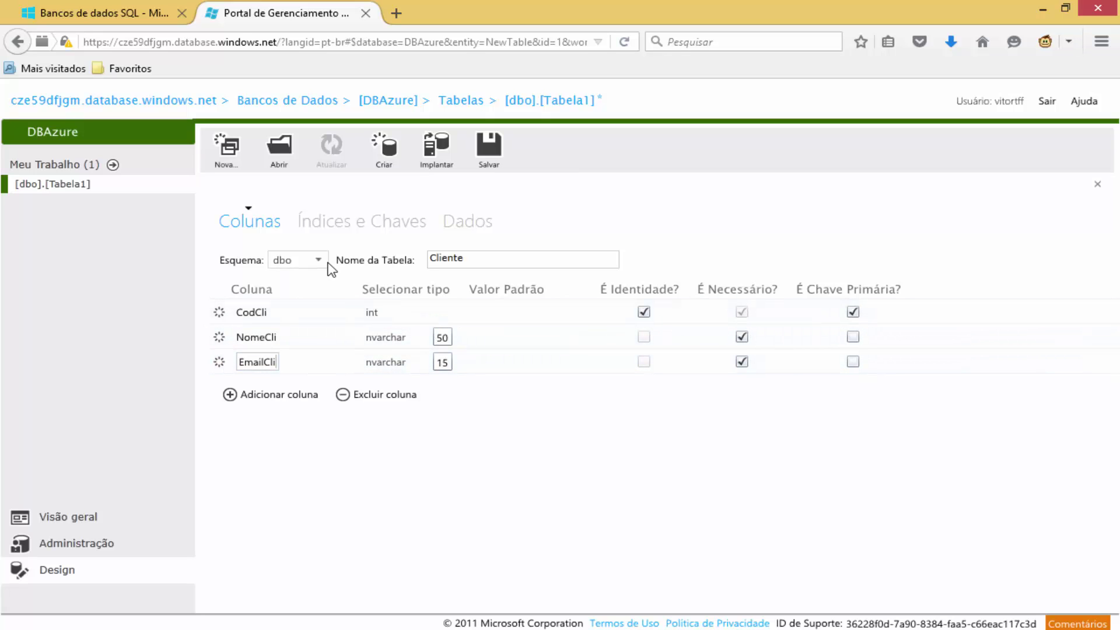
Save the Cliente table design.
left_click(493, 148)
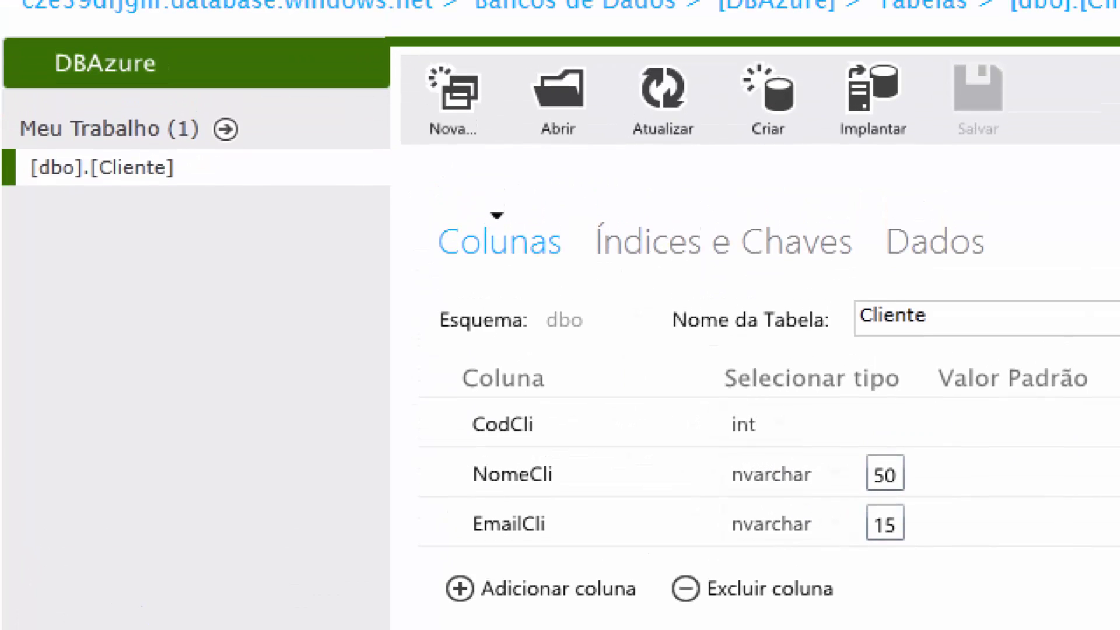
left_click_drag(21, 173, 104, 227)
left_click_drag(130, 232, 209, 247)
mouse_move(21, 173)
left_mouse_down()
mouse_move(100, 238)
mouse_move(223, 246)
left_mouse_up()
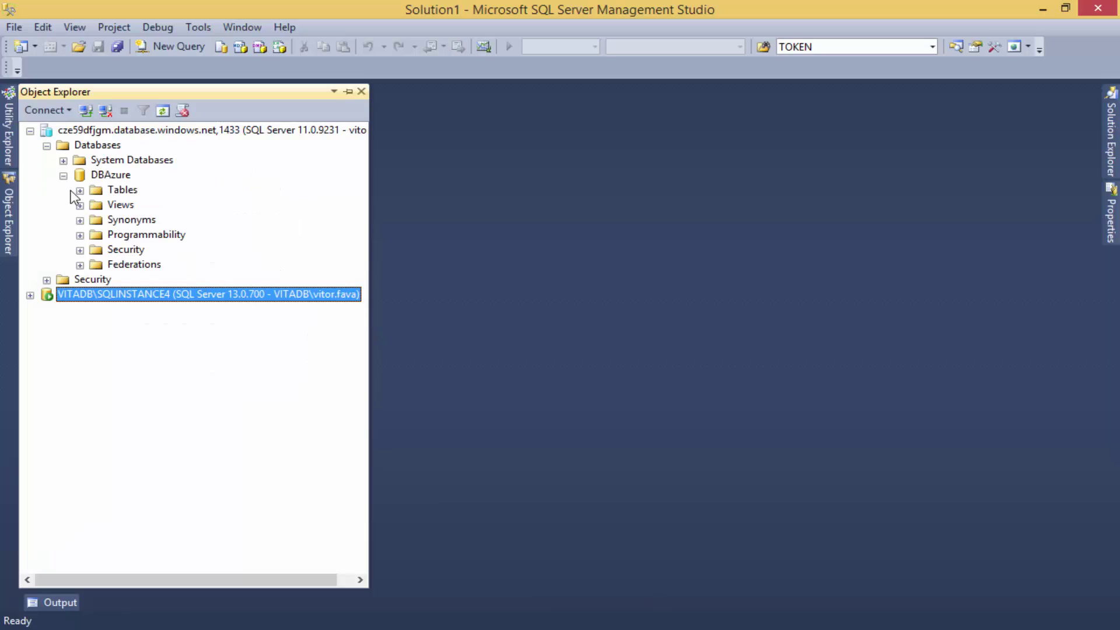
Expand DBAzure > Tables > dbo.Cliente > Columns in Object Explorer and start a new query.
left_click(63, 176)
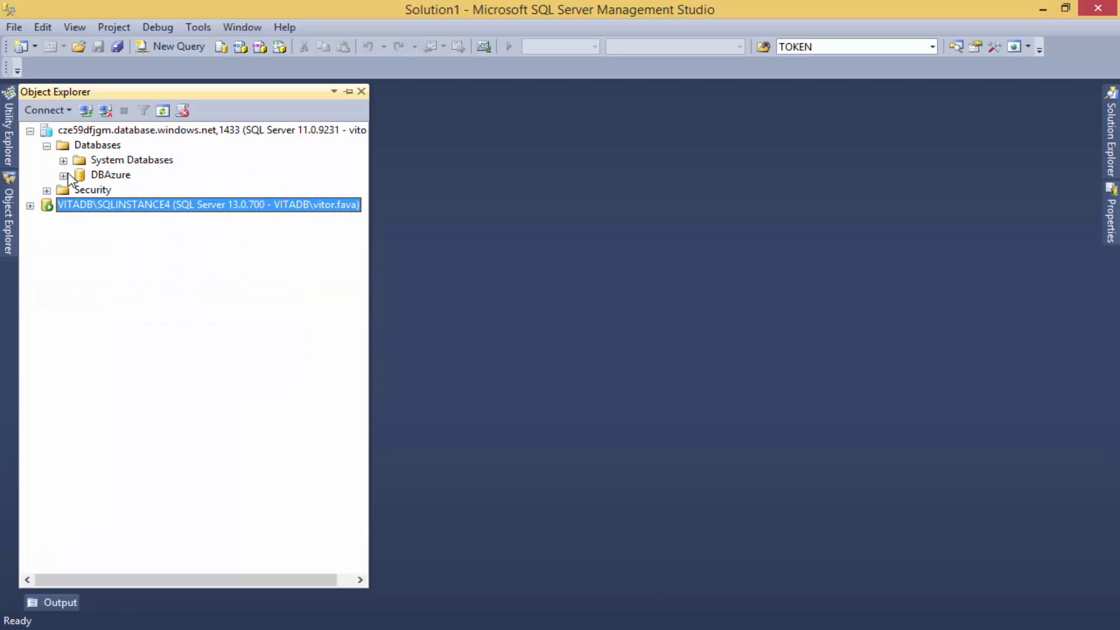
left_click(64, 175)
left_click(95, 177)
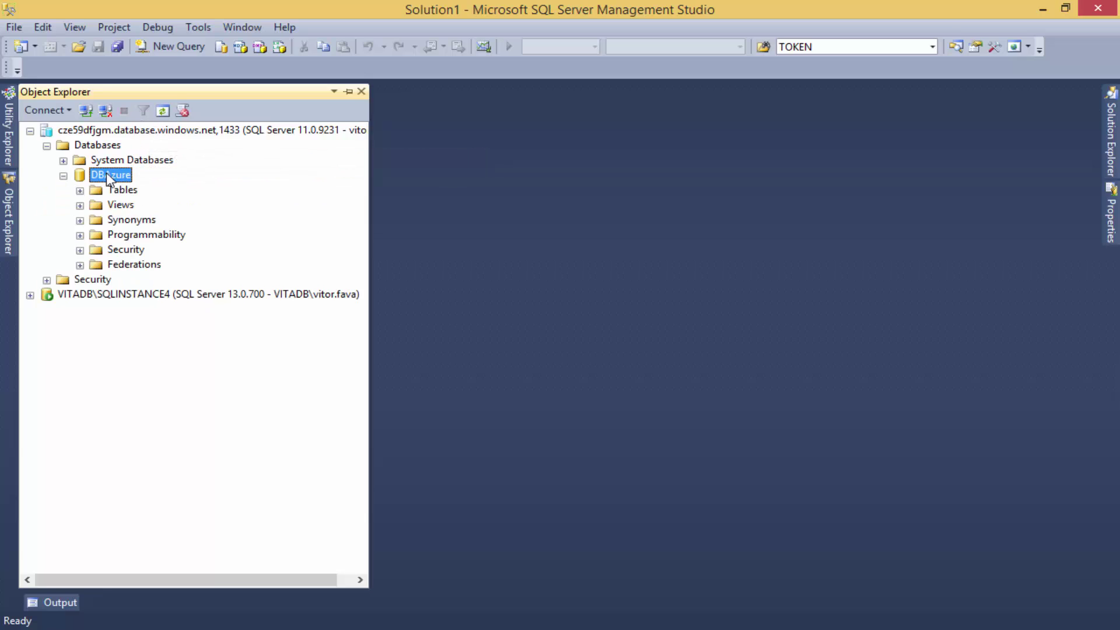
left_click(82, 190)
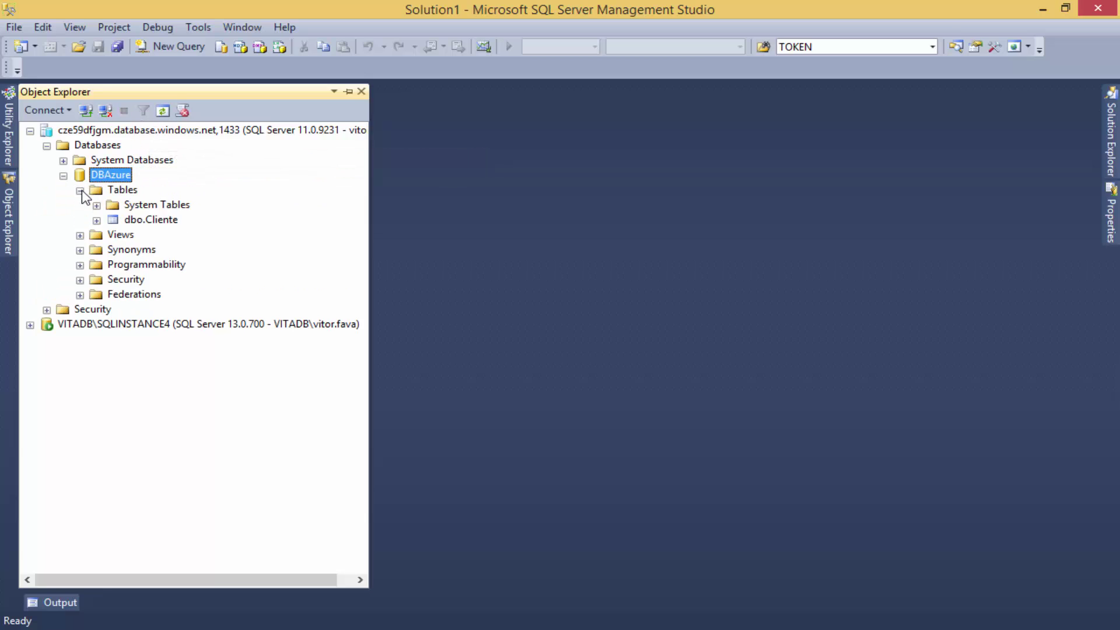
left_click(97, 220)
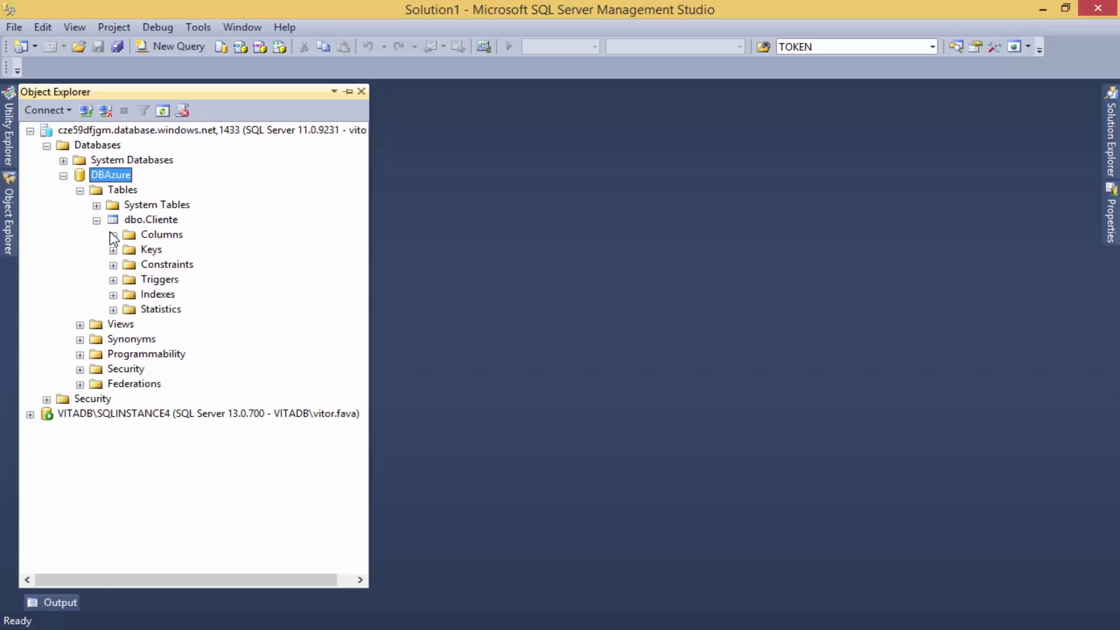
left_click(114, 234)
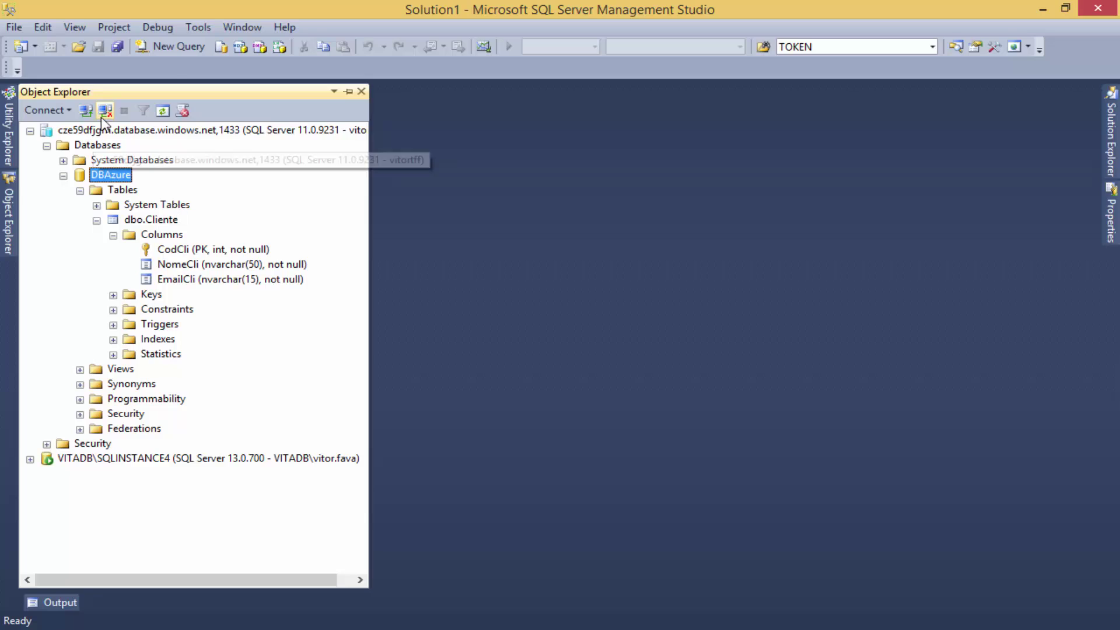
left_click(173, 47)
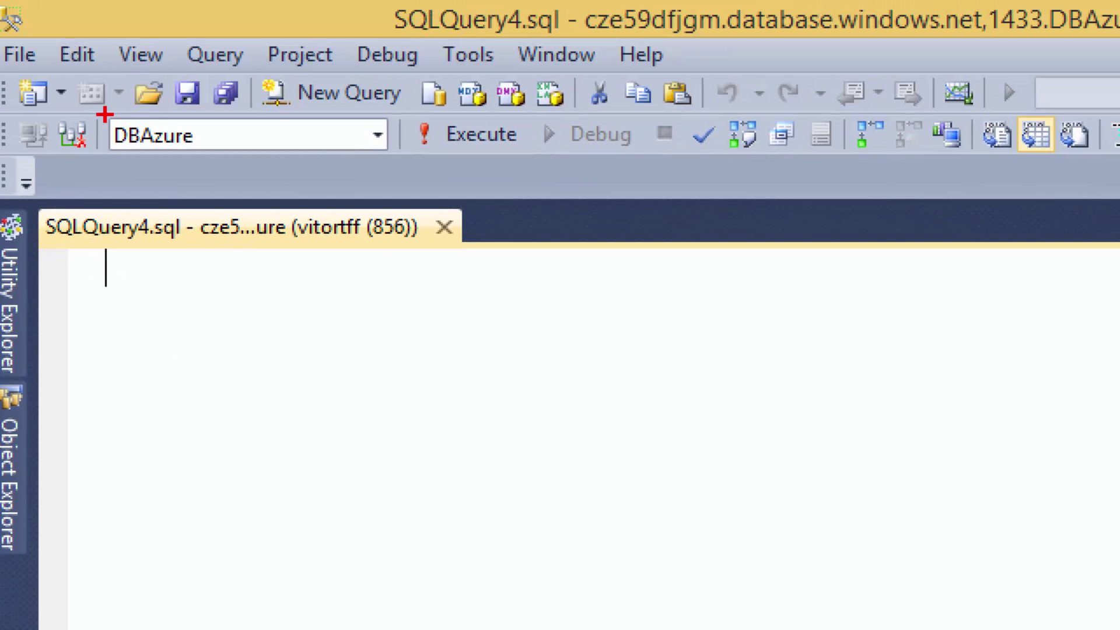
Run SELECT * FROM Cliente in the new query window.
mouse_move(103, 105)
left_mouse_down()
mouse_move(300, 158)
mouse_move(433, 167)
mouse_move(408, 169)
left_mouse_up()
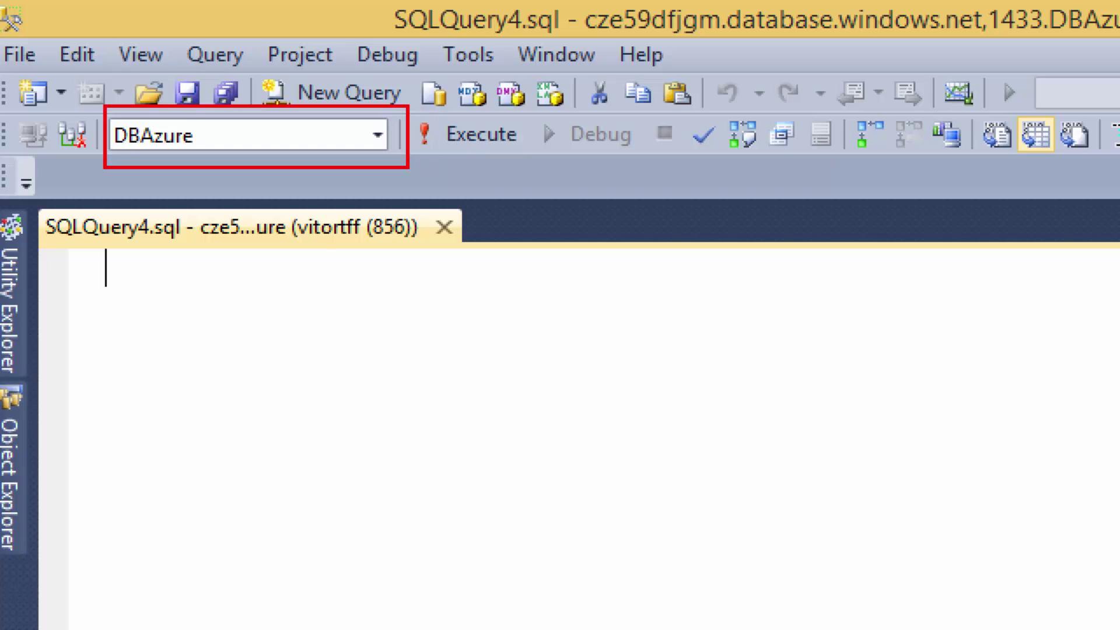
key("Escape")
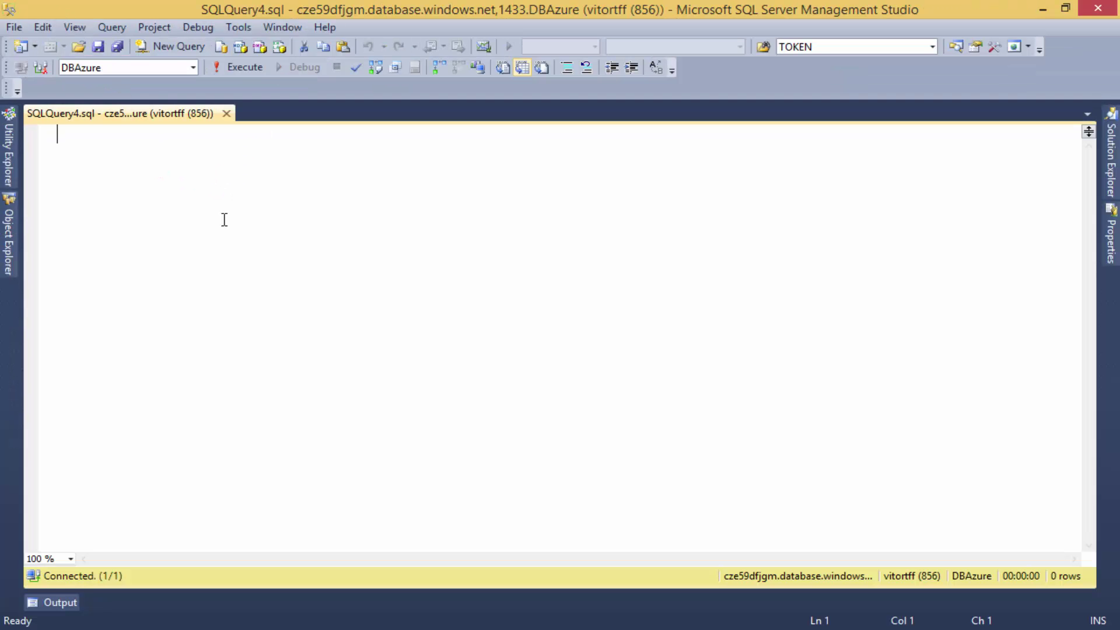
type("SELECT * FROM ")
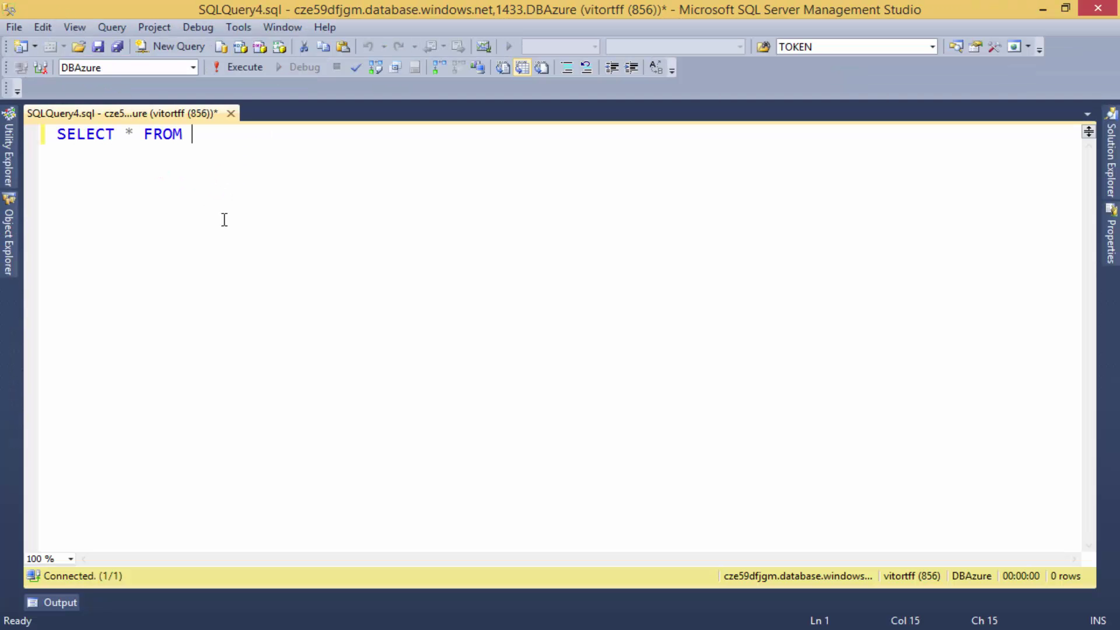
type("Cliente")
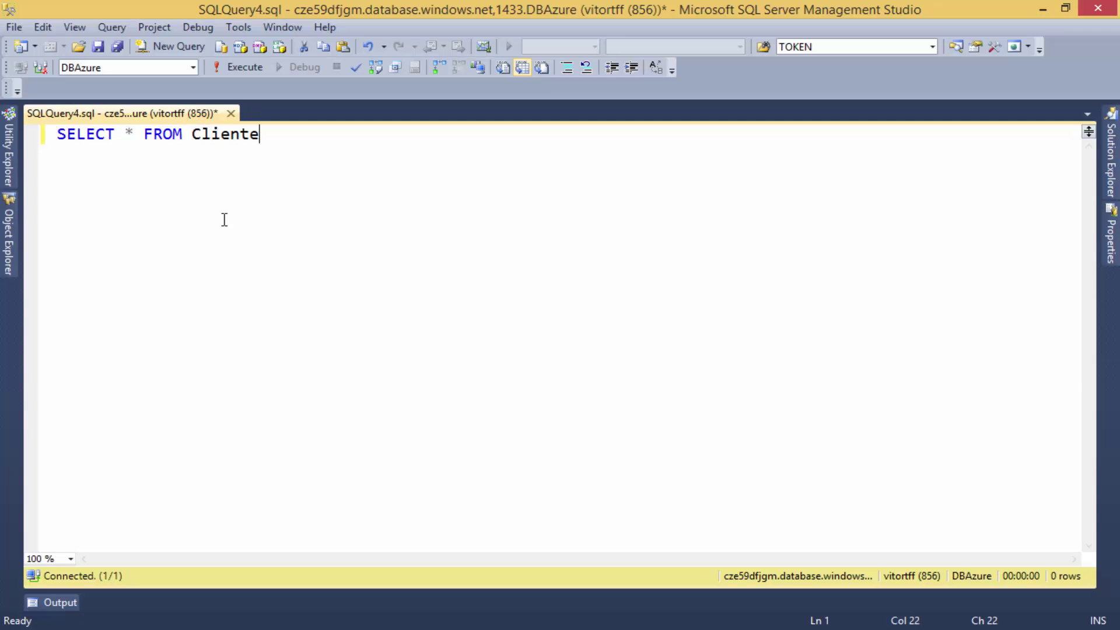
key("F5")
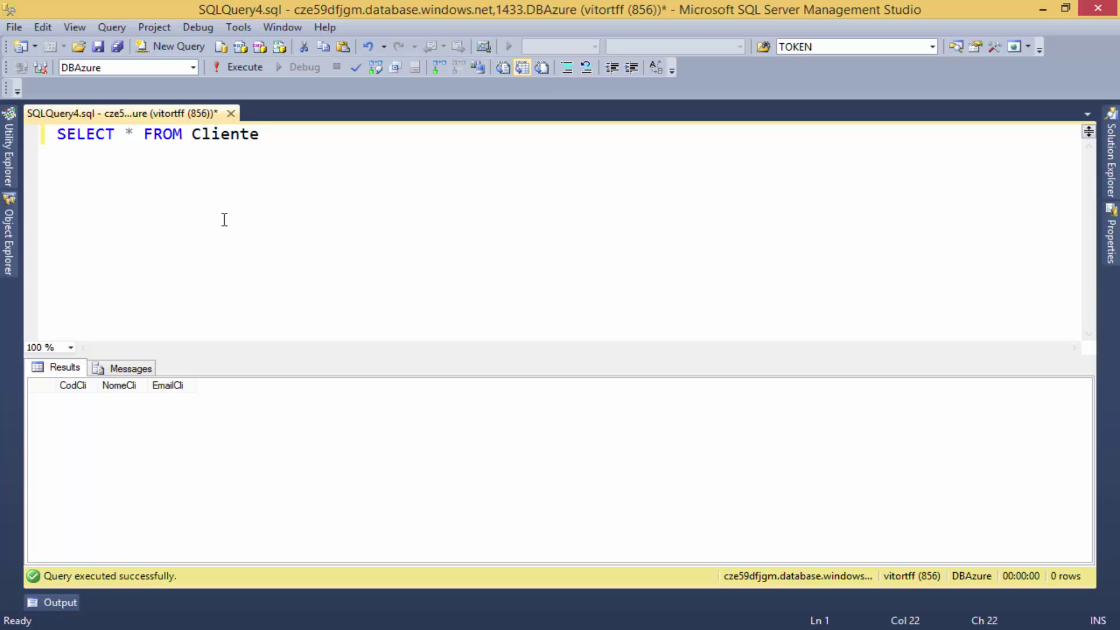
Add and run an INSERT Cliente VALUES line with a client name and e-mail, which fails with truncation.
key("Return")
type("INSERT ")
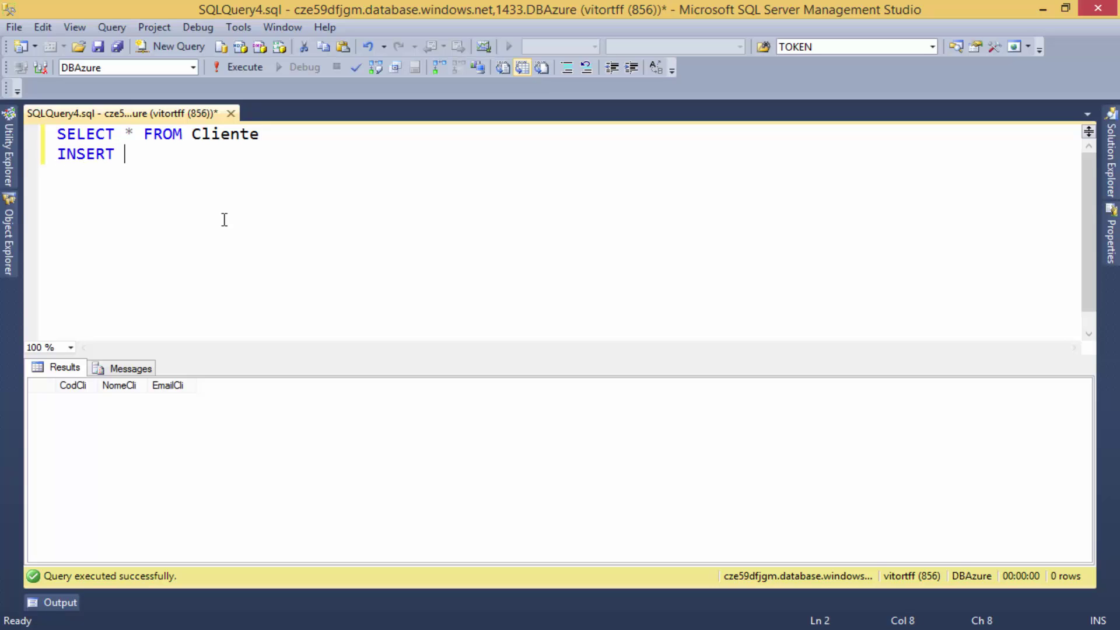
type("Cliente")
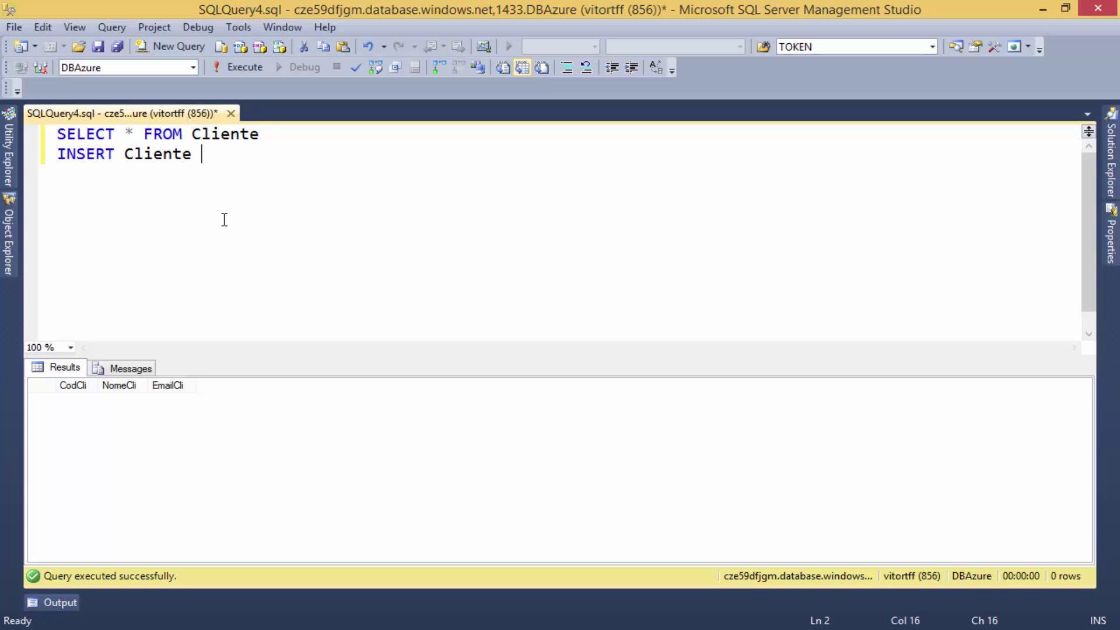
type(" VALUES")
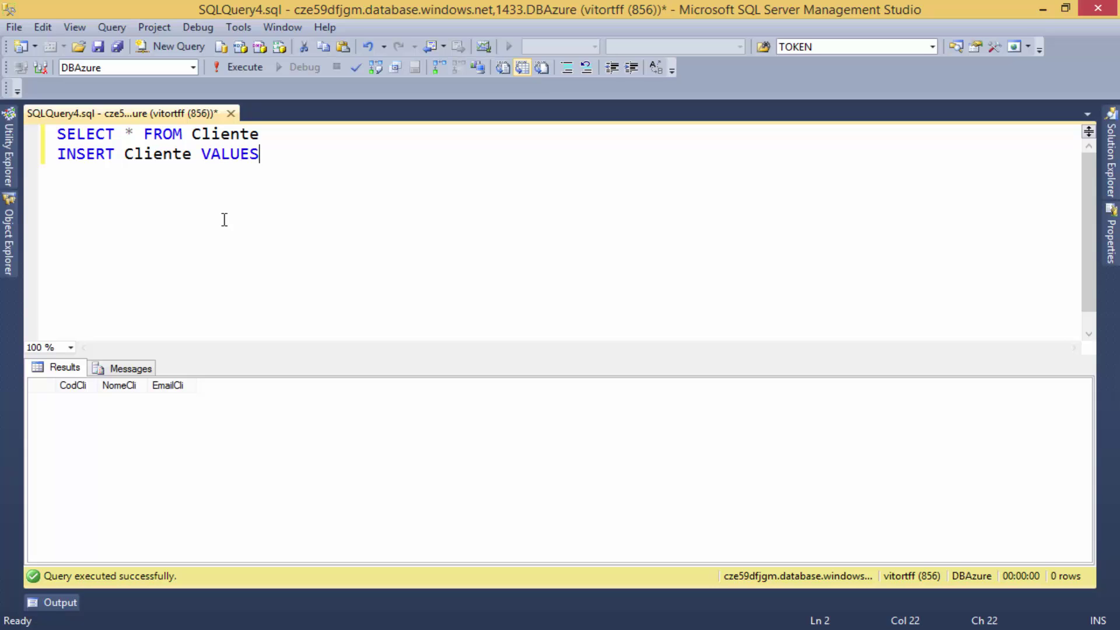
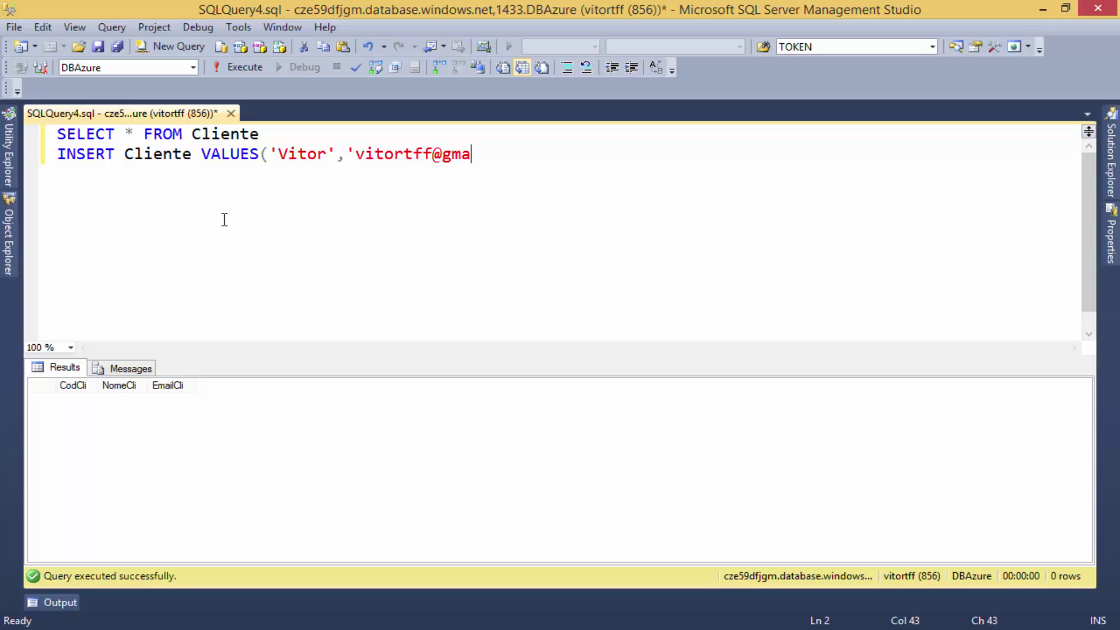
key("shift+Home")
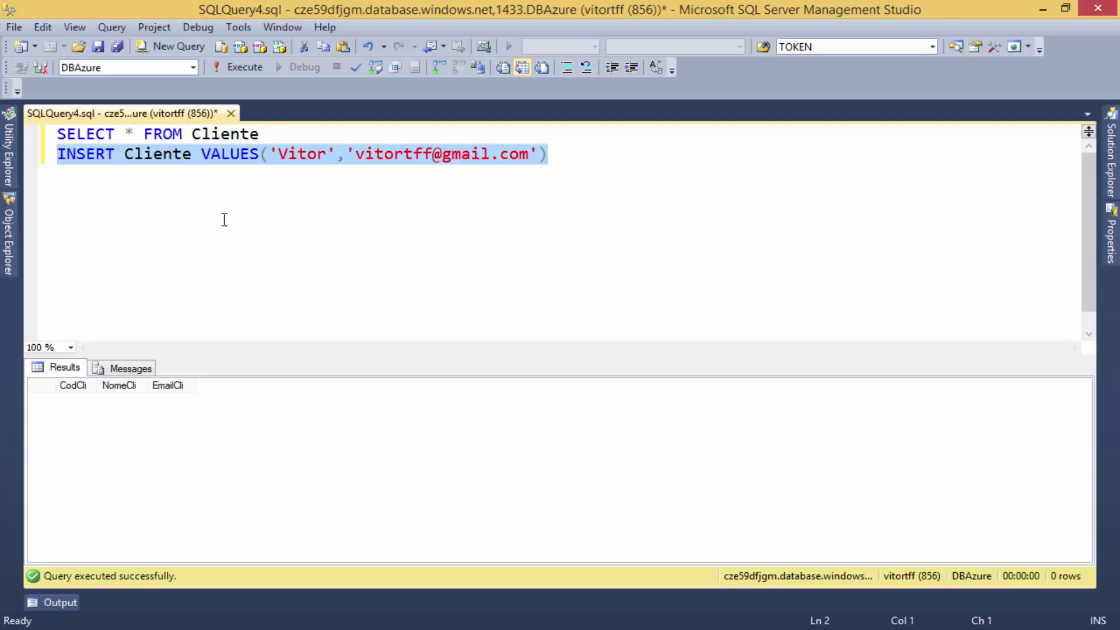
key("F5")
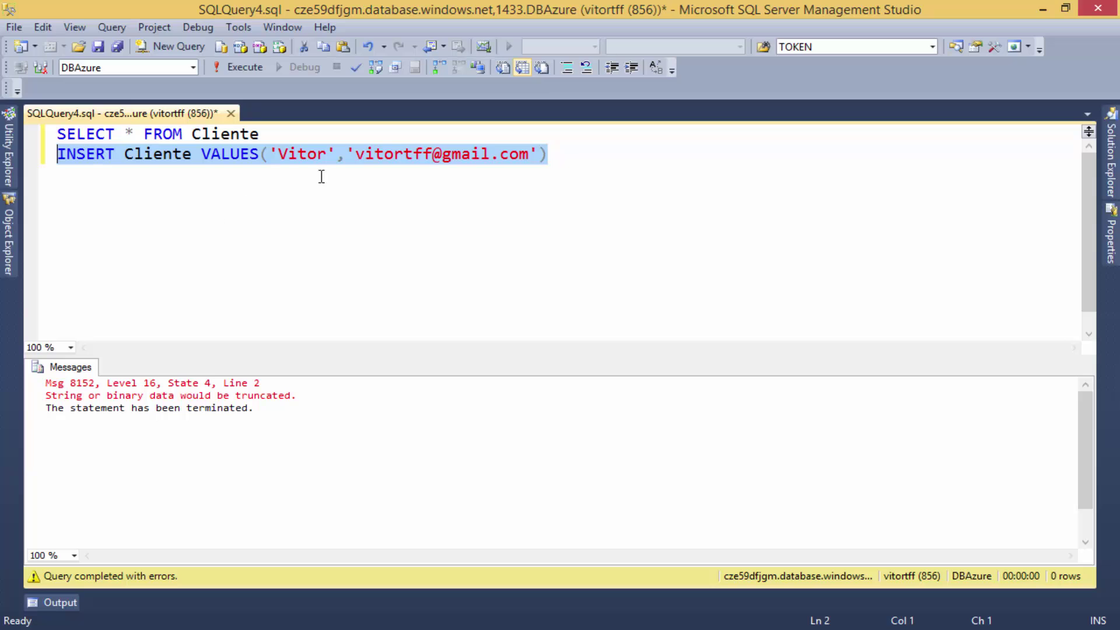
left_click_drag(296, 132, 31, 126)
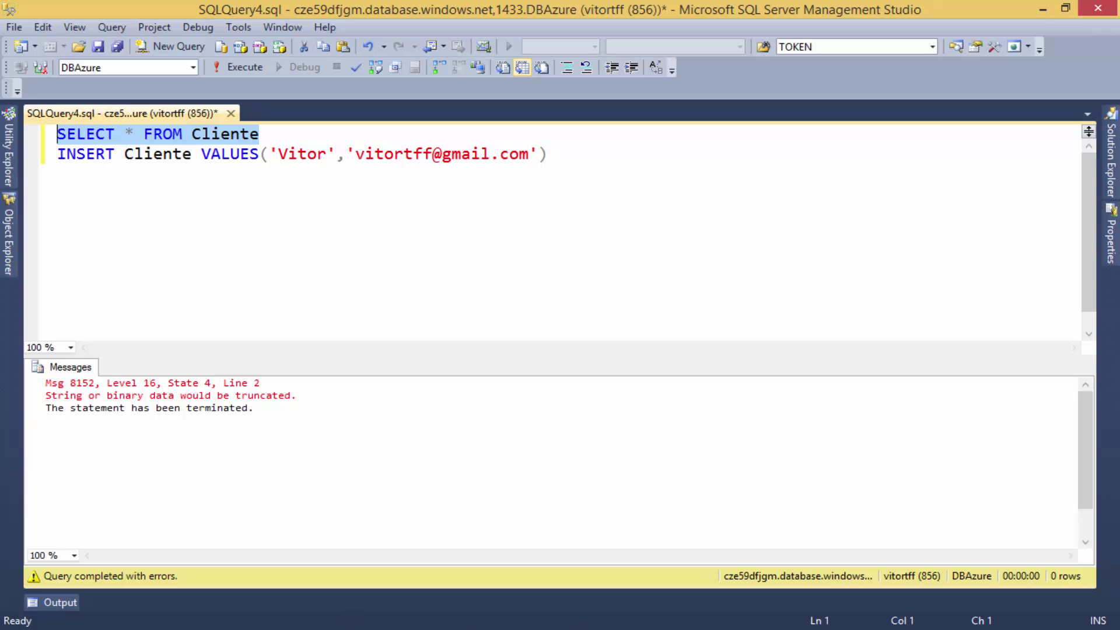
In the portal, change EmailCli's length from 15 to 50, save the table, and return to Management Studio.
left_click(158, 518)
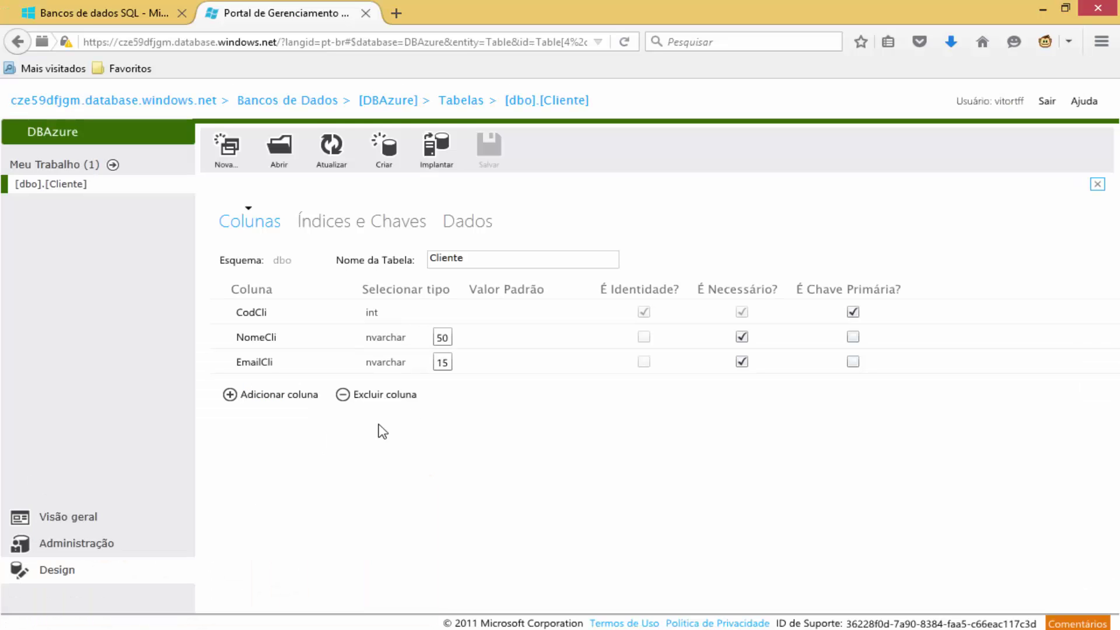
left_click(442, 363)
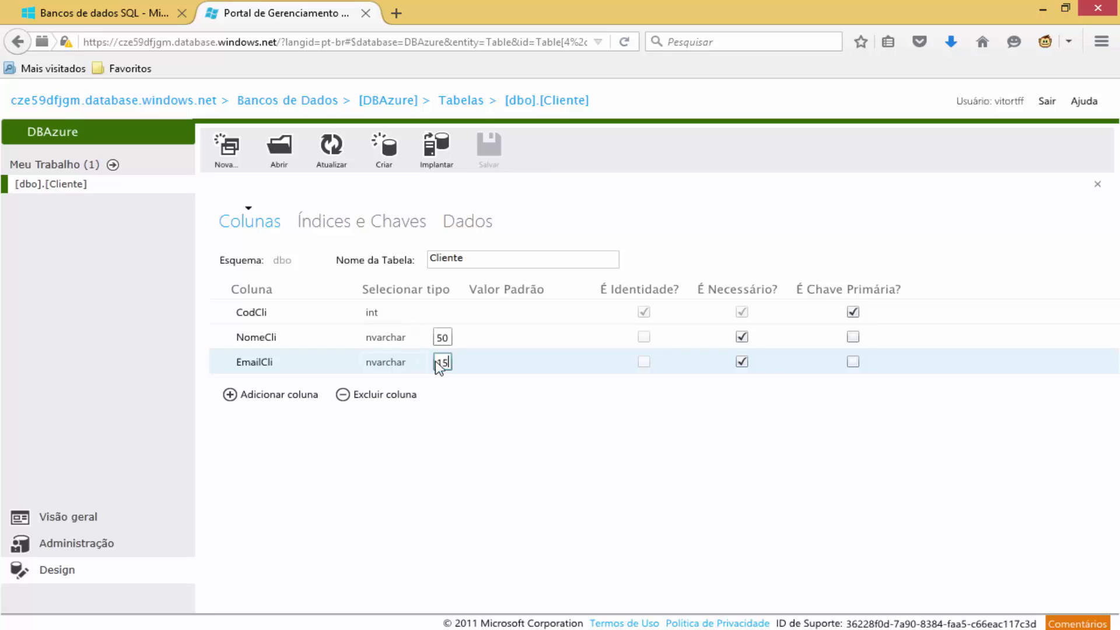
double_click(442, 363)
type("50")
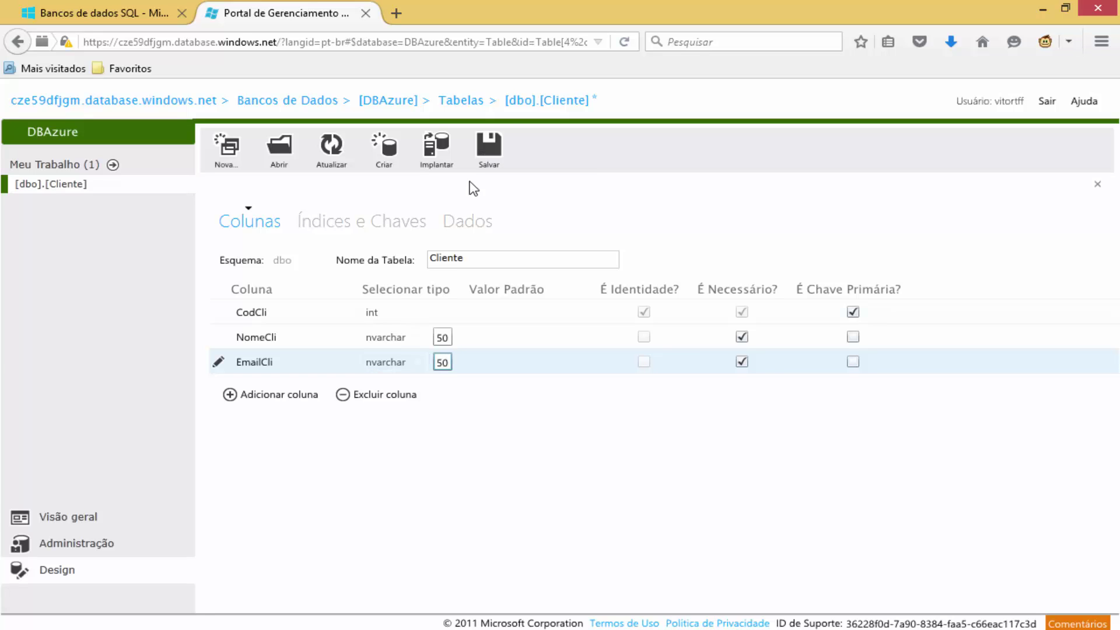
left_click(492, 159)
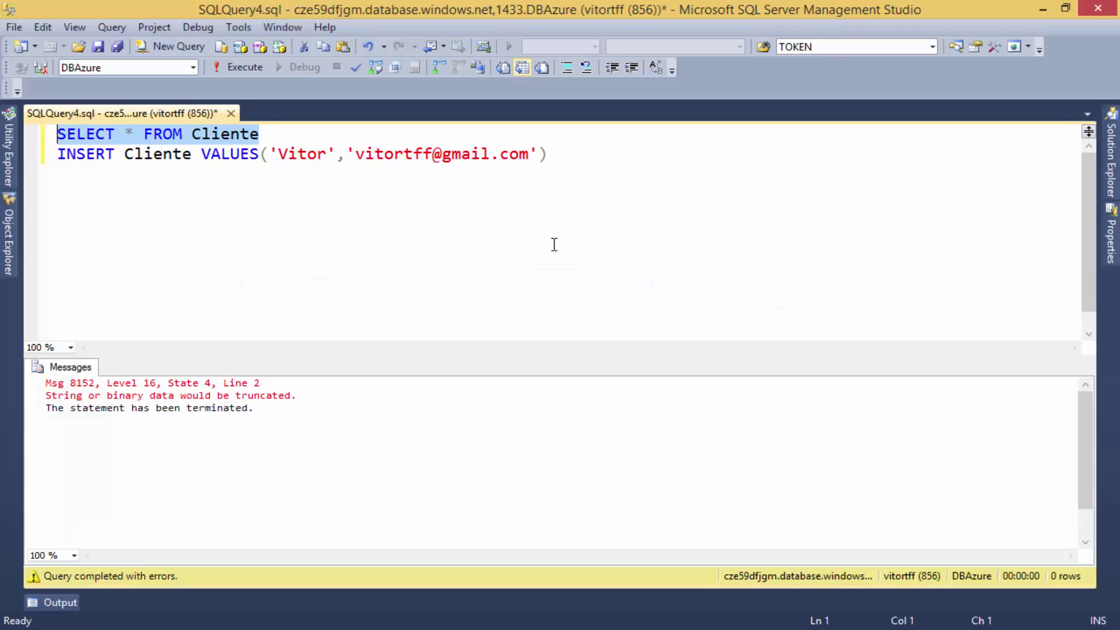
left_click(467, 265)
Rerun the INSERT, then run SELECT * FROM Cliente to show the row with CodCli 2.
key("End")
key("shift+Home")
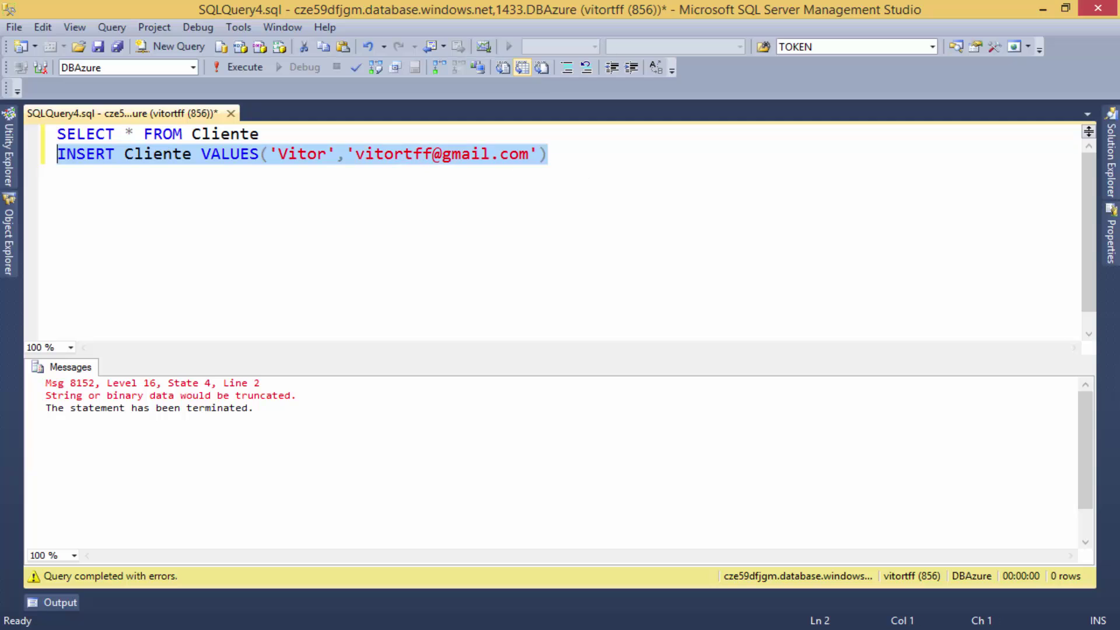
key("F5")
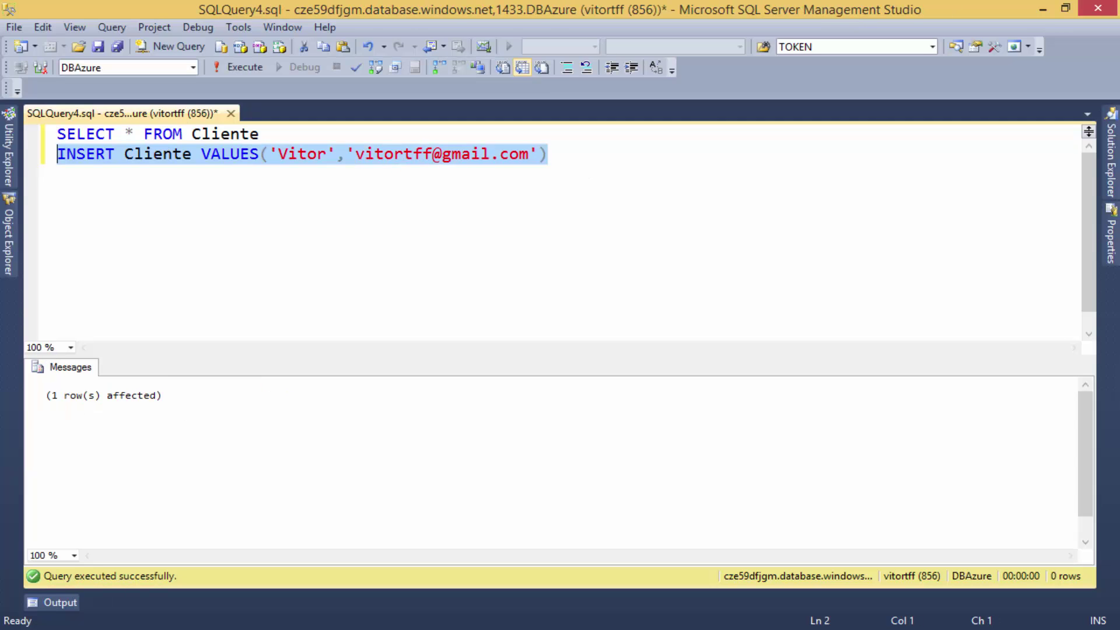
left_click_drag(266, 133, 6, 139)
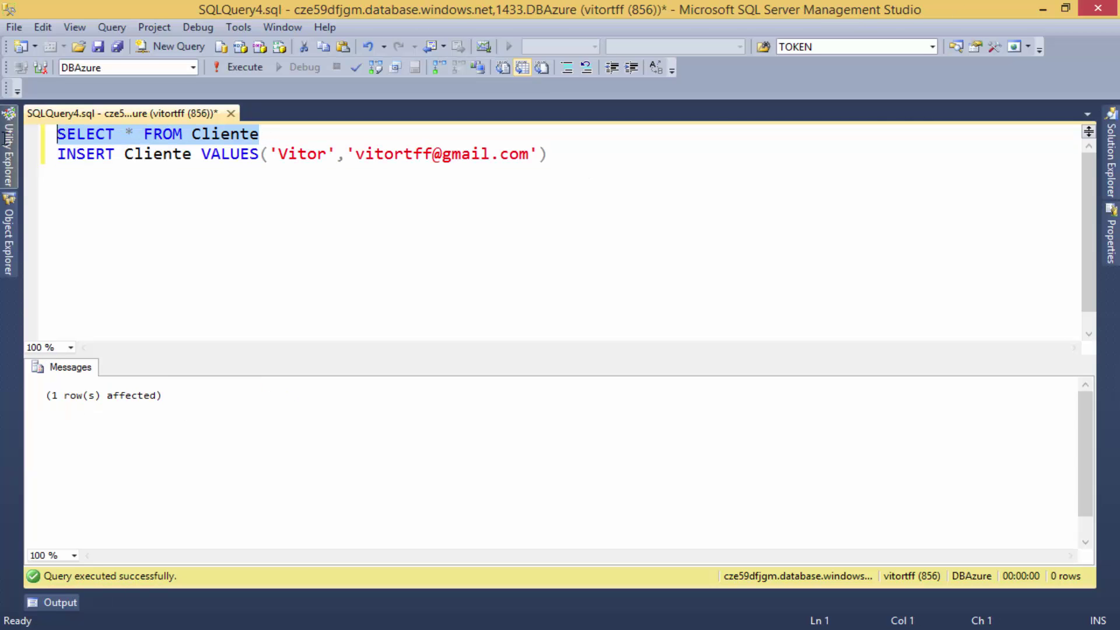
left_click(7, 140)
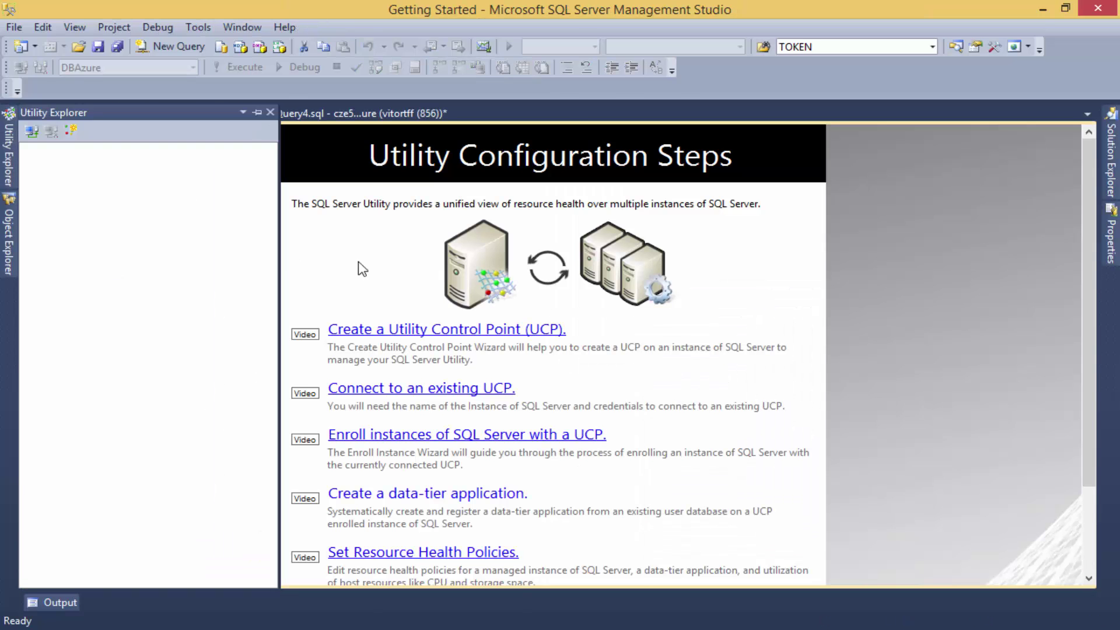
left_click(208, 114)
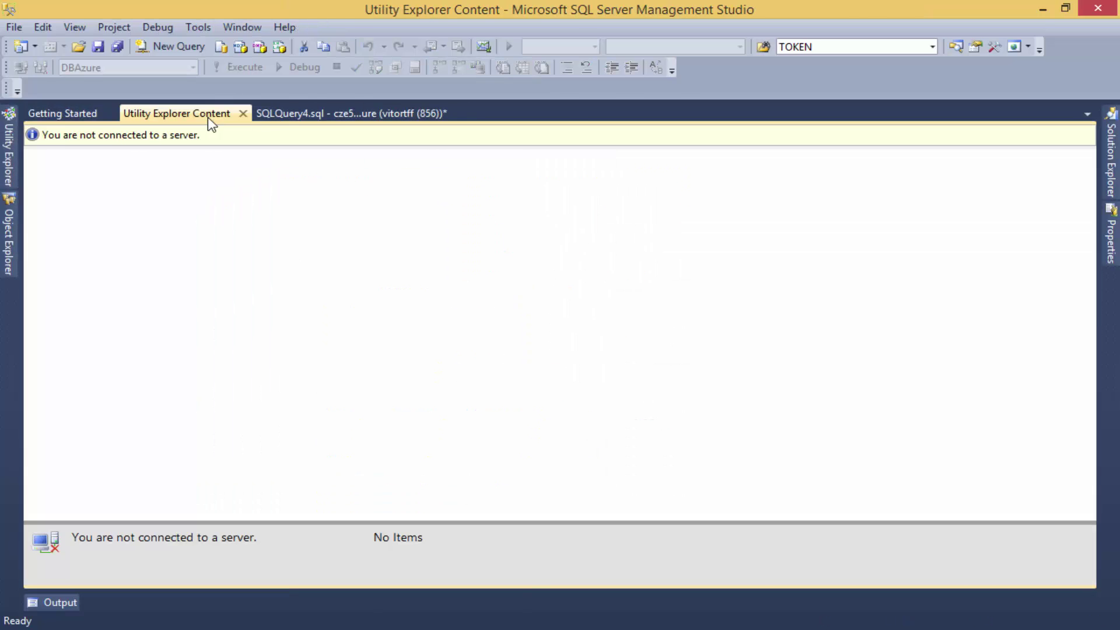
left_click(275, 113)
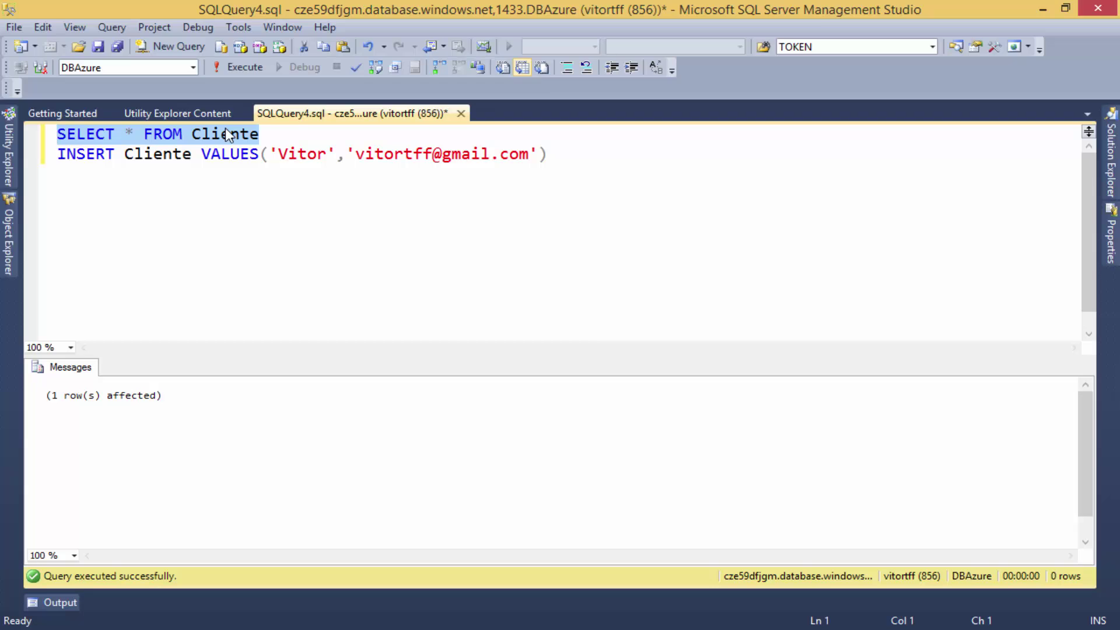
key("F5")
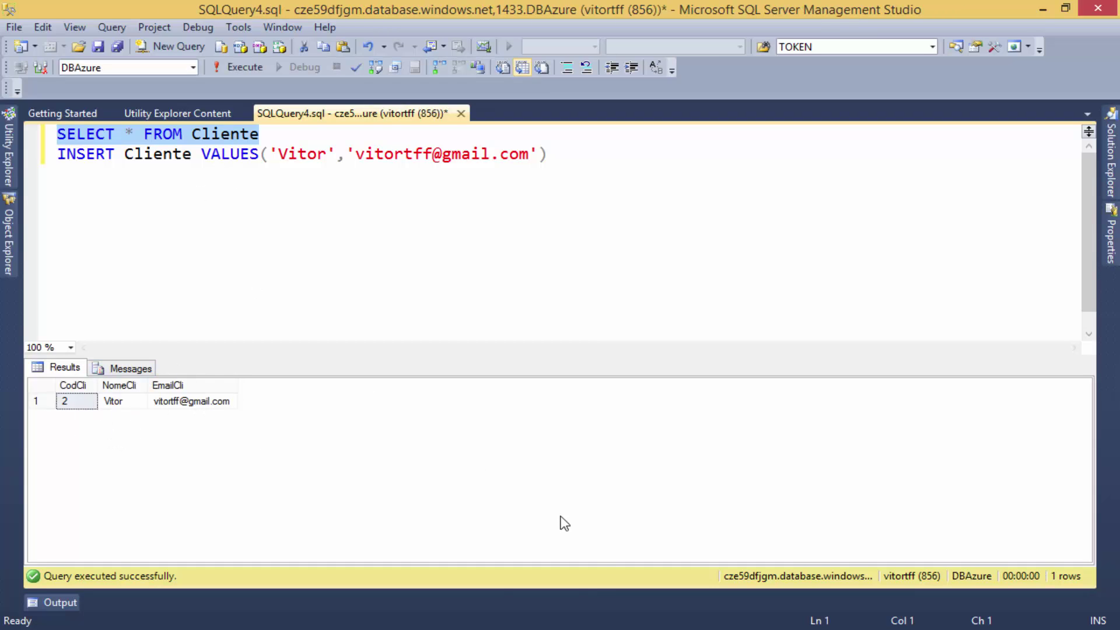
Delete the SELECT line, leaving only the INSERT statement in the query.
left_click(295, 137)
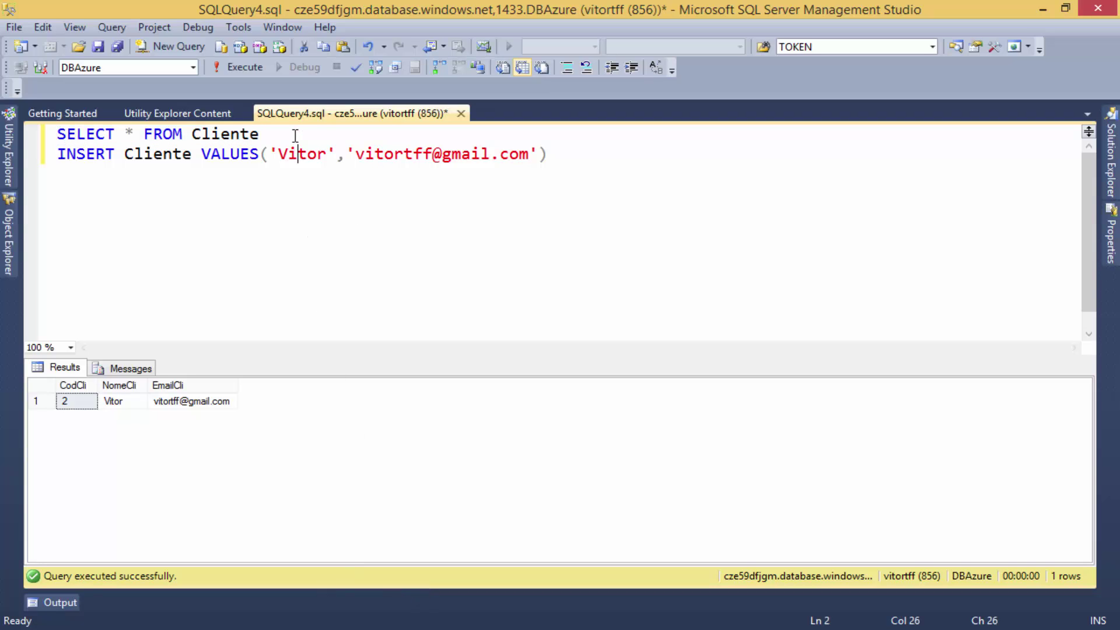
left_click_drag(296, 136, 24, 113)
key("Delete")
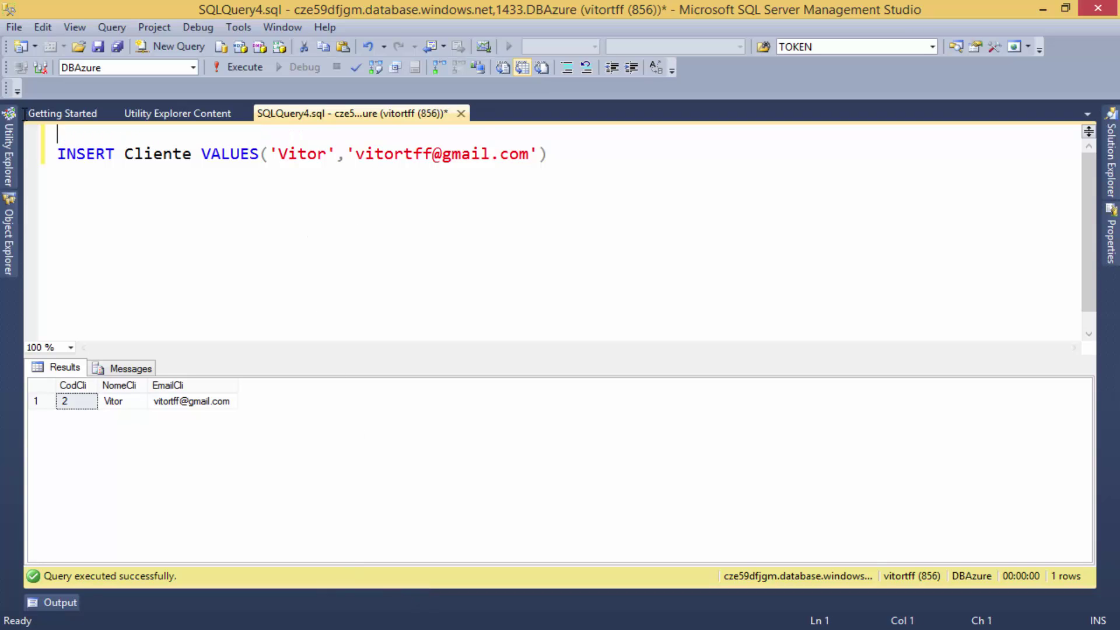
key("Delete")
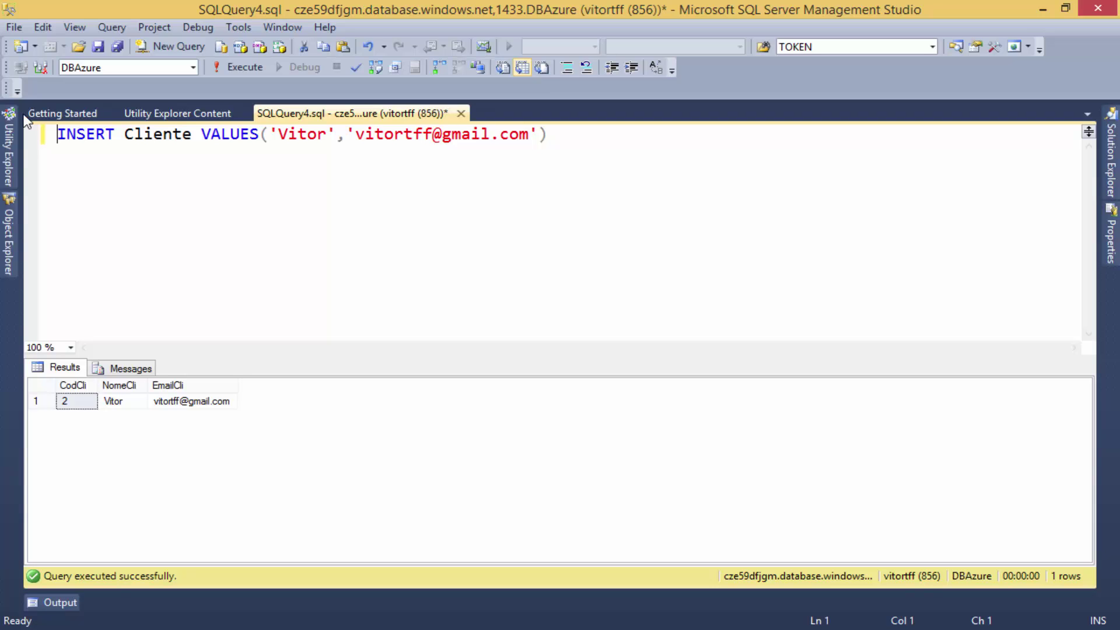
mouse_move(11, 202)
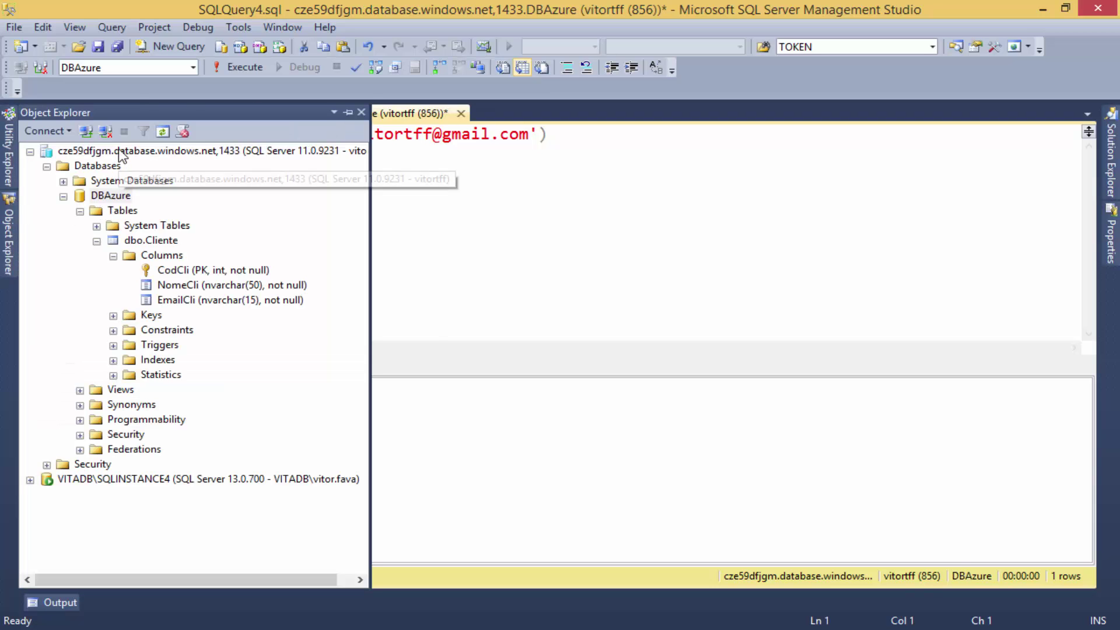
left_click(114, 256)
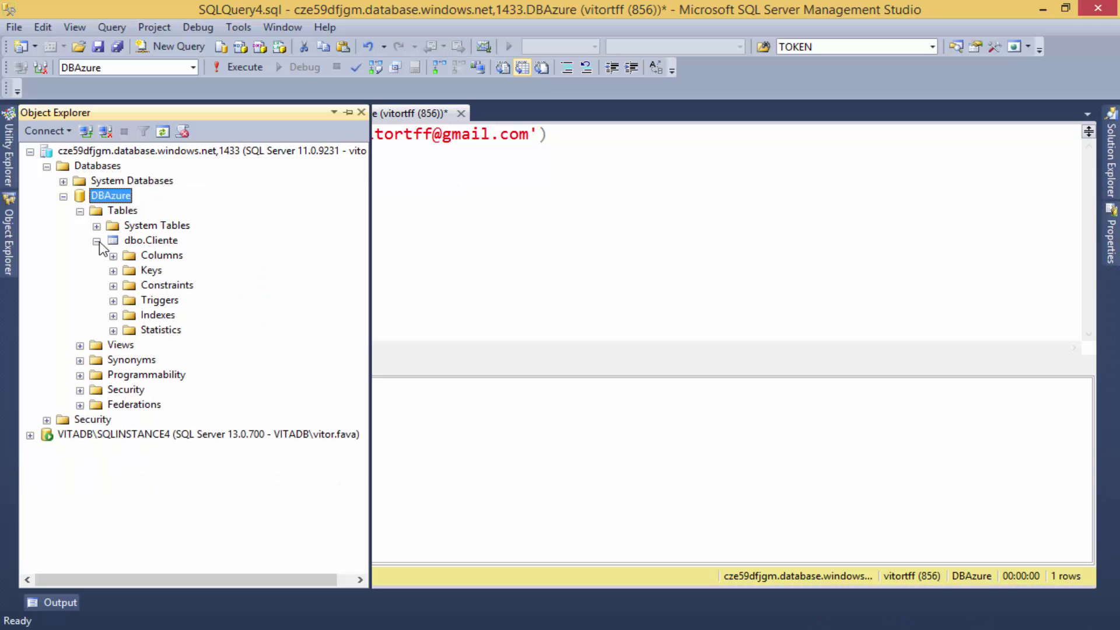
left_click(97, 241)
right_click(120, 213)
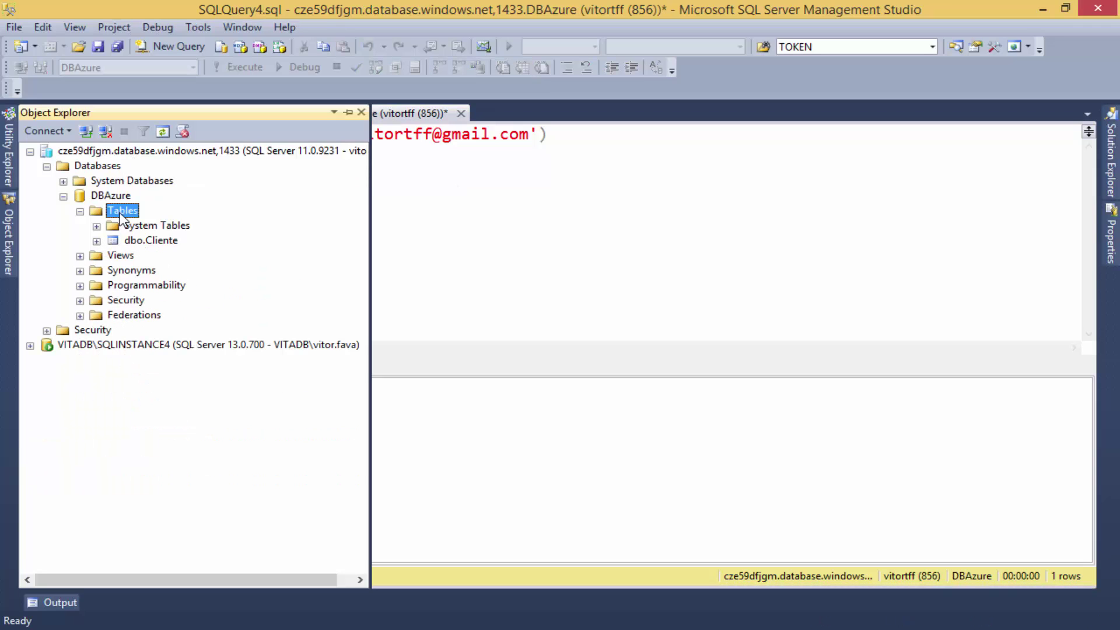
mouse_move(170, 222)
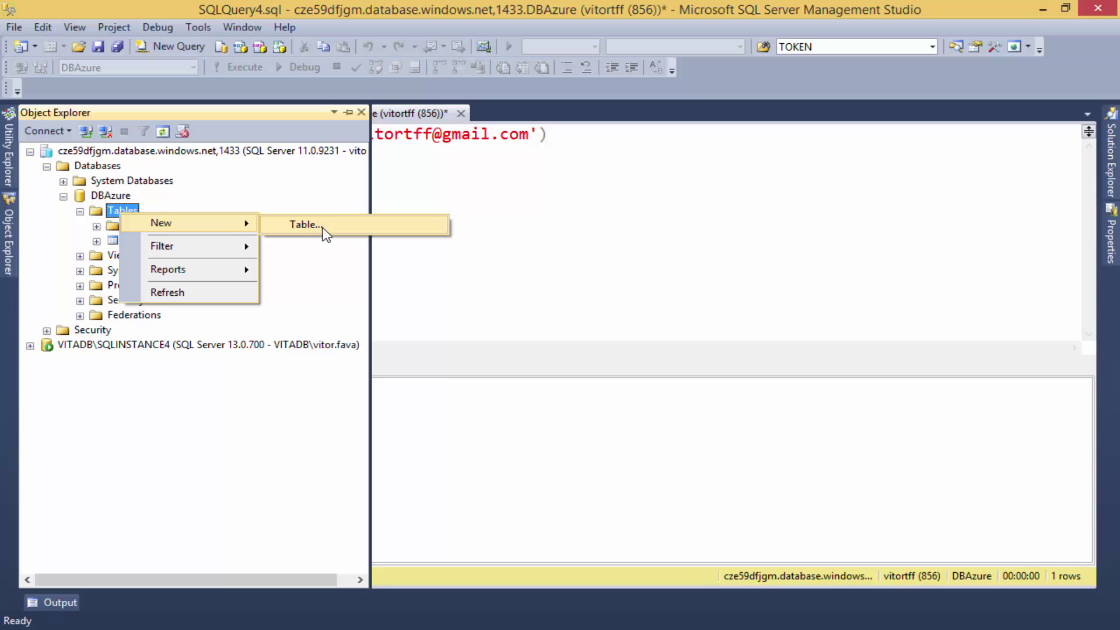
left_click(323, 231)
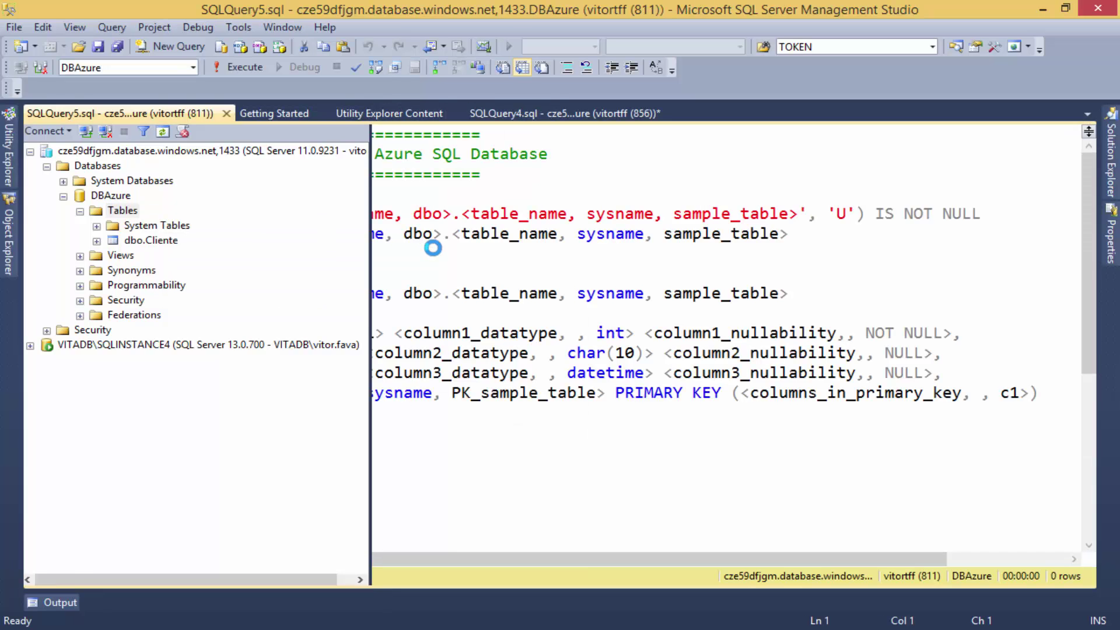
mouse_move(9, 233)
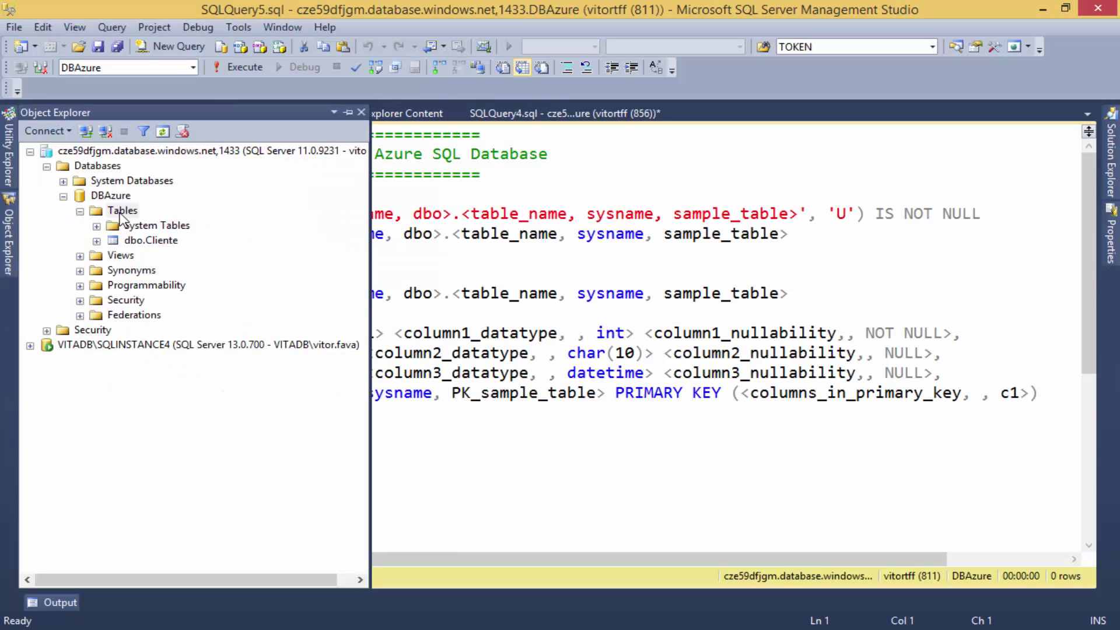
left_click(487, 274)
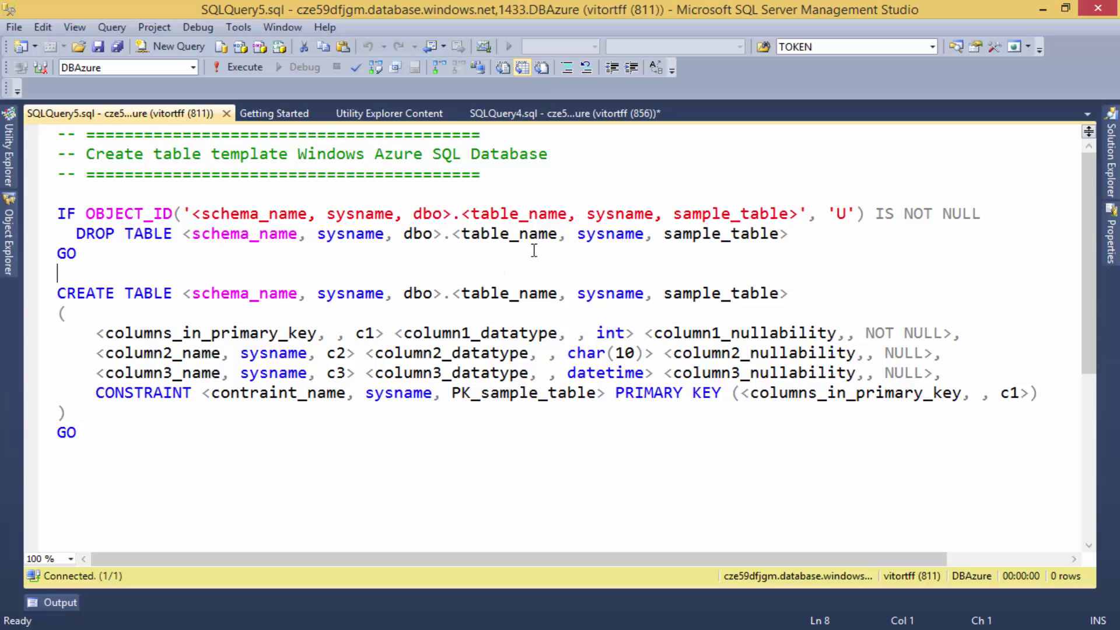
Close the CREATE TABLE template script and bring the Azure portal's Cliente design page forward.
left_click(227, 114)
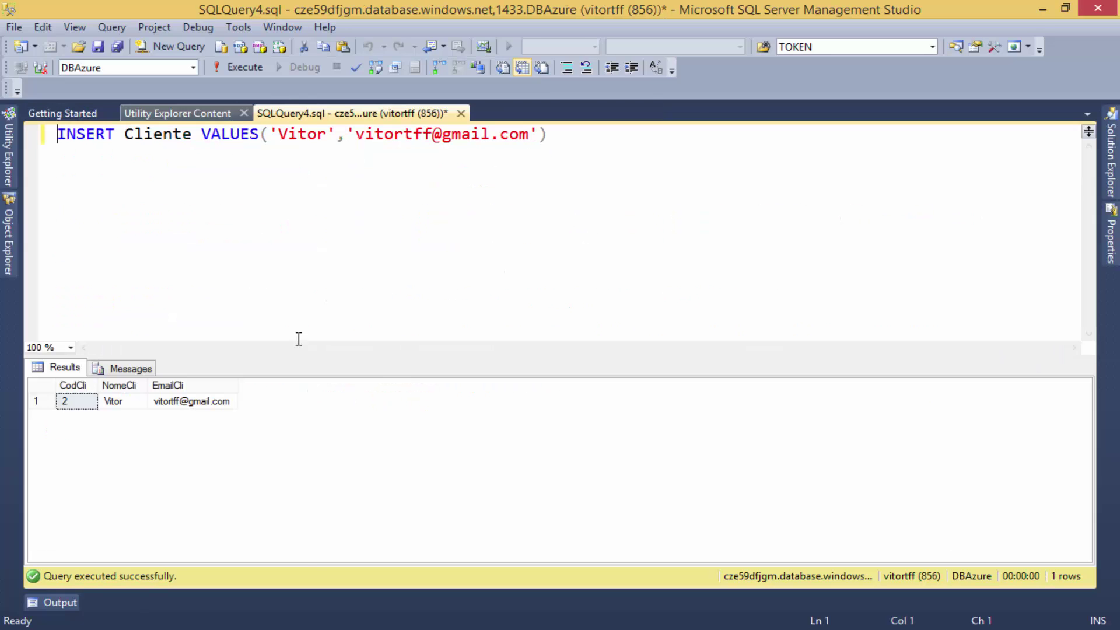
mouse_move(265, 607)
left_click(187, 548)
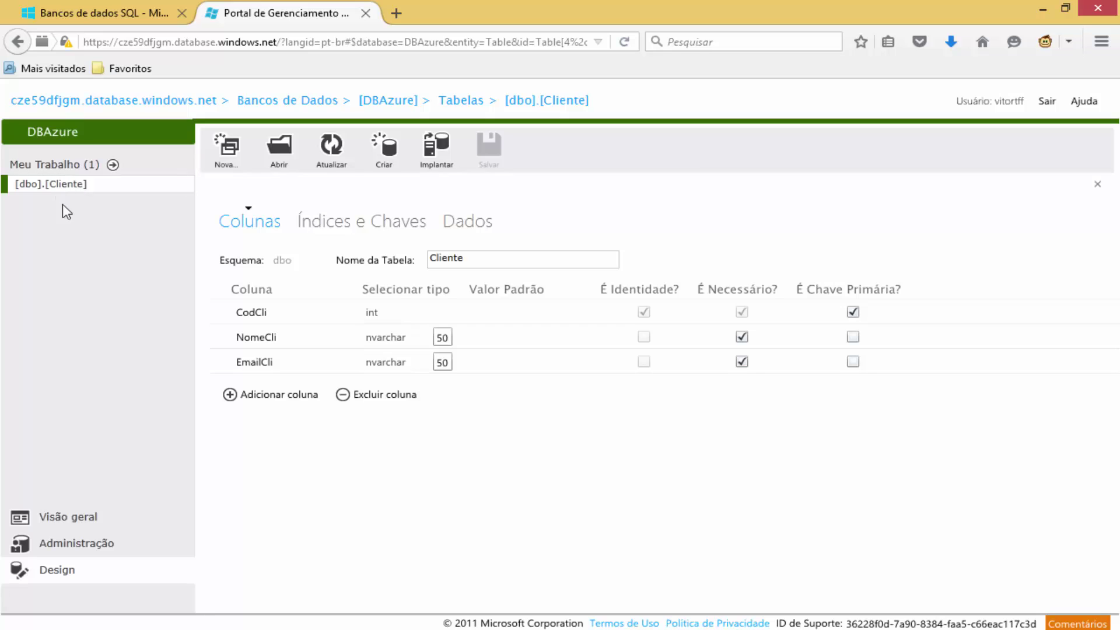
Review DBAzure's overview, databases, tables, views and stored procedures pages, then return to Management Studio.
left_click(70, 522)
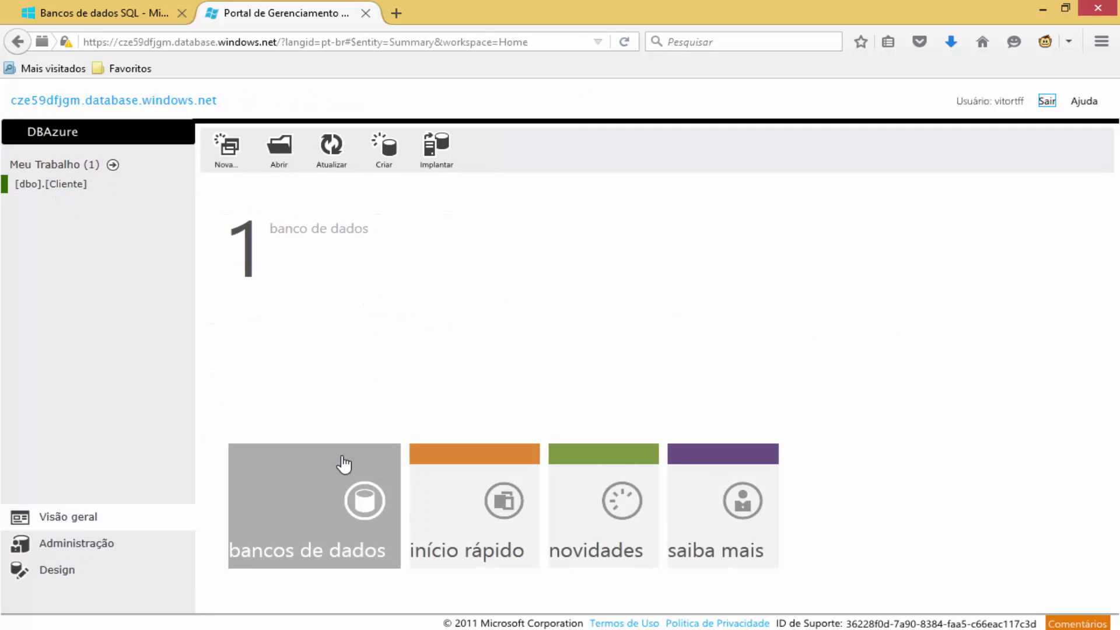
left_click(59, 548)
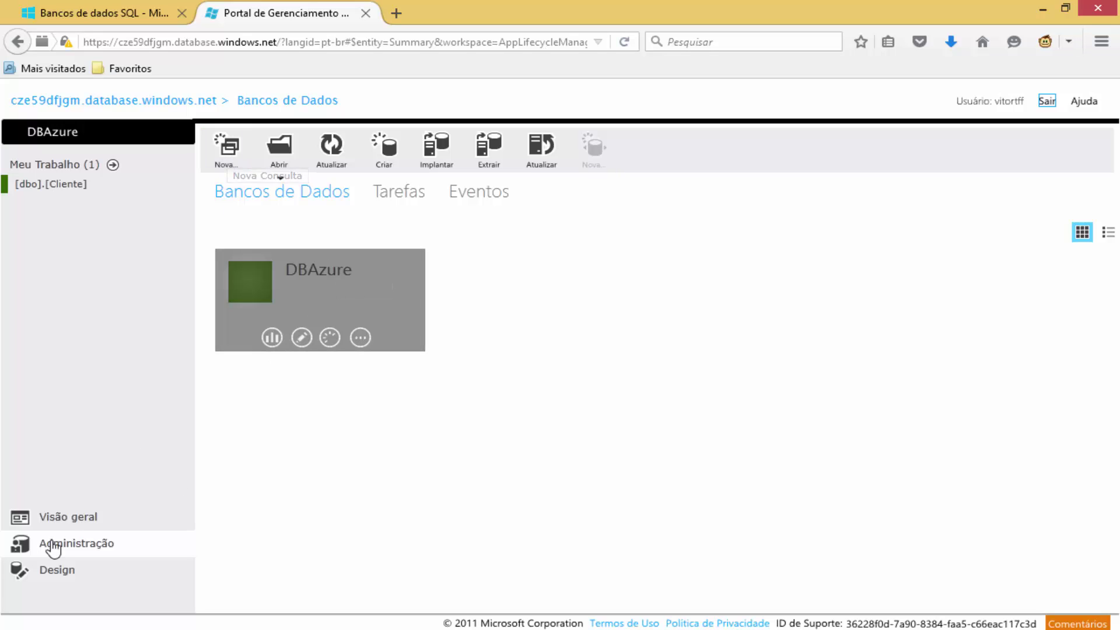
left_click(56, 571)
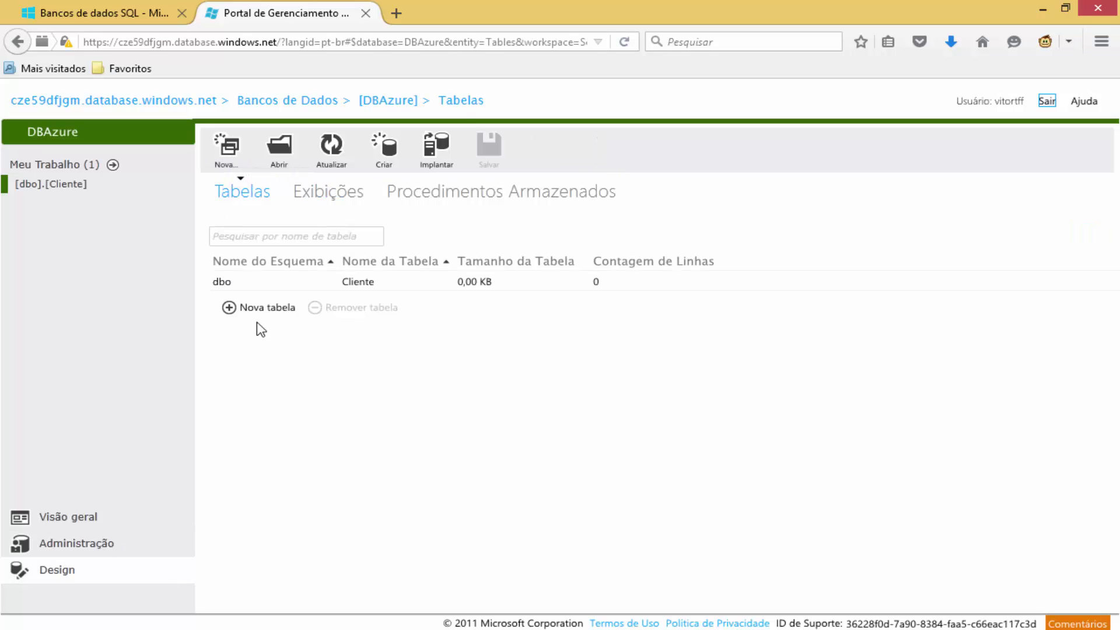
mouse_move(395, 283)
left_click(340, 199)
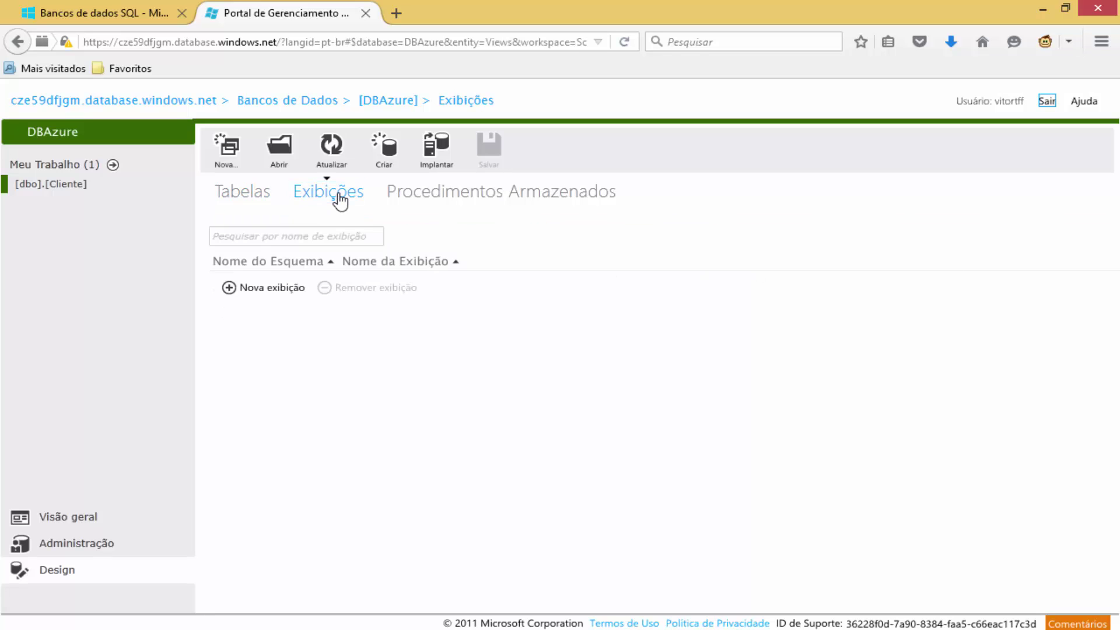
left_click(472, 209)
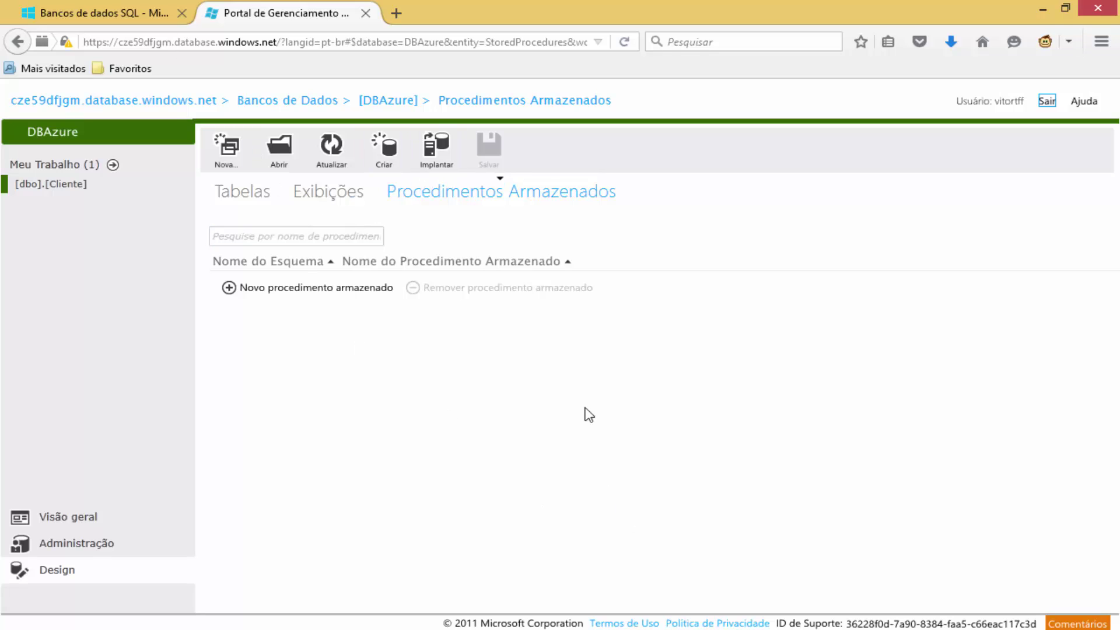
key("alt+Tab")
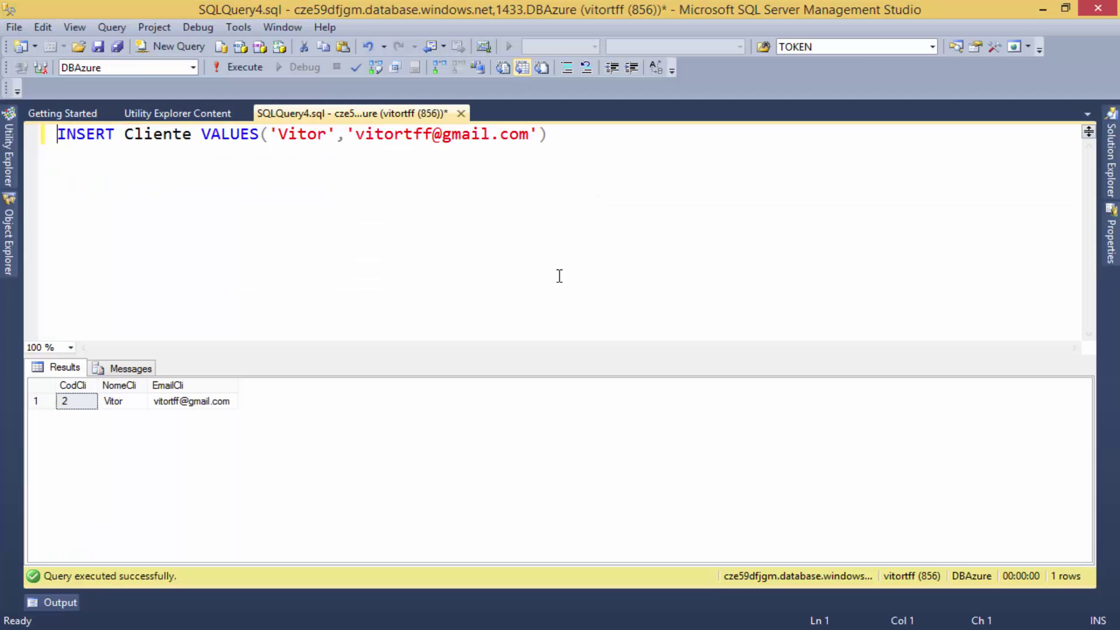
left_click(173, 239)
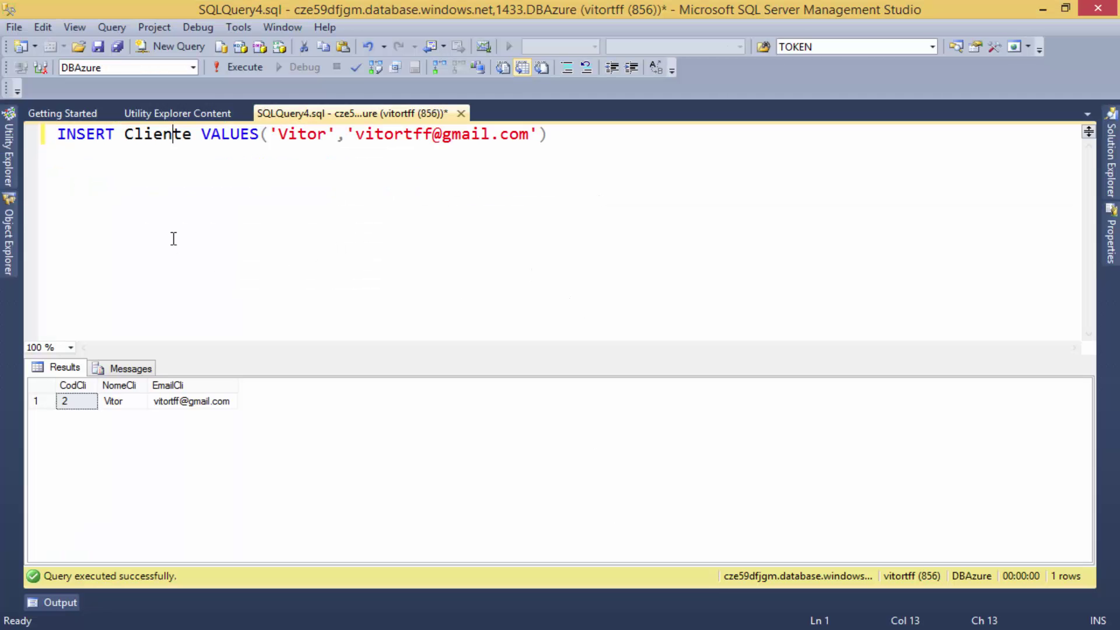